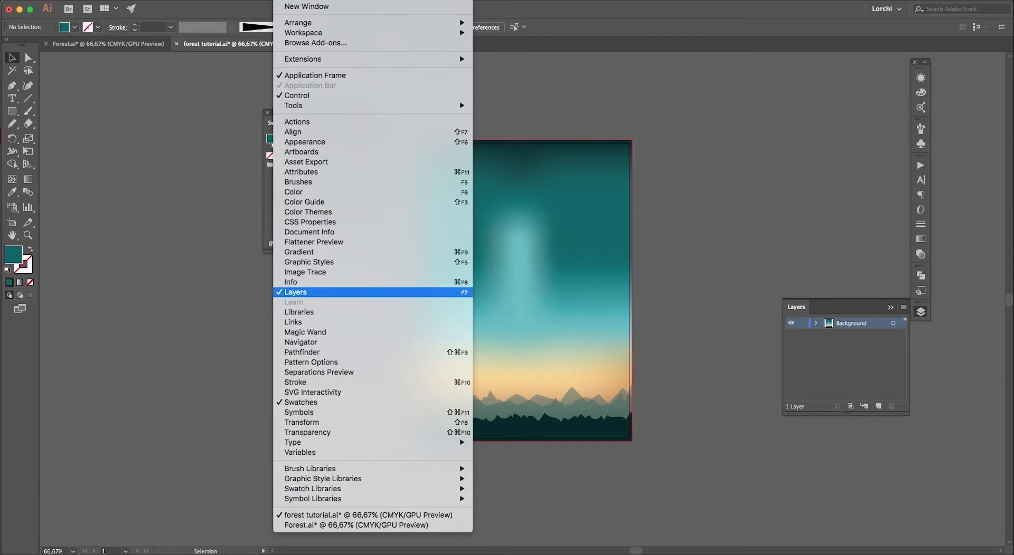
- Add a new layer named Silhouettes above the Background layer and save the document
{"action": "left_click", "coordinate": [296, 292]}
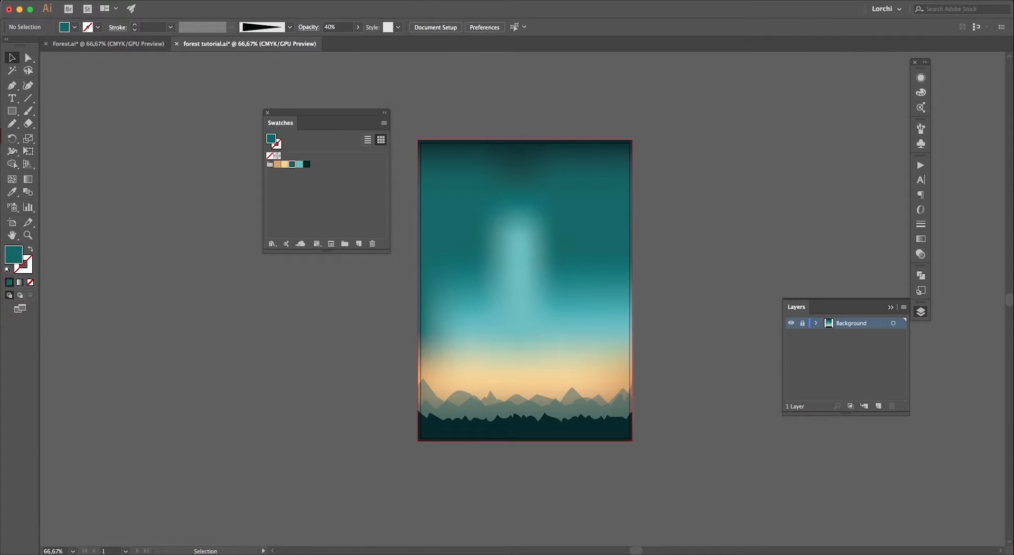
{"action": "left_click", "coordinate": [878, 406]}
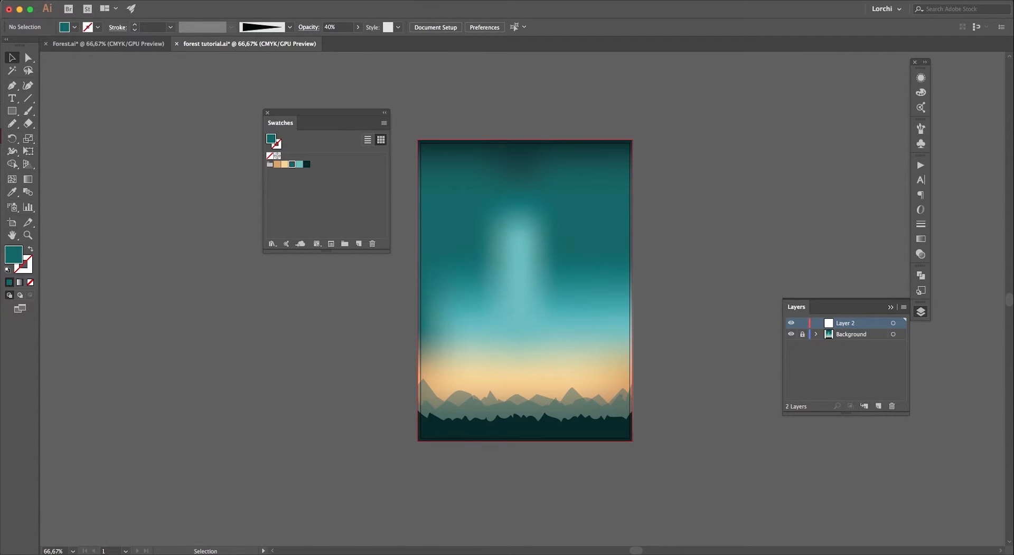
{"action": "double_click", "coordinate": [845, 323]}
{"action": "type", "text": "Silhouettes"}
{"action": "key", "text": "Return"}
{"action": "key", "text": "super+s"}
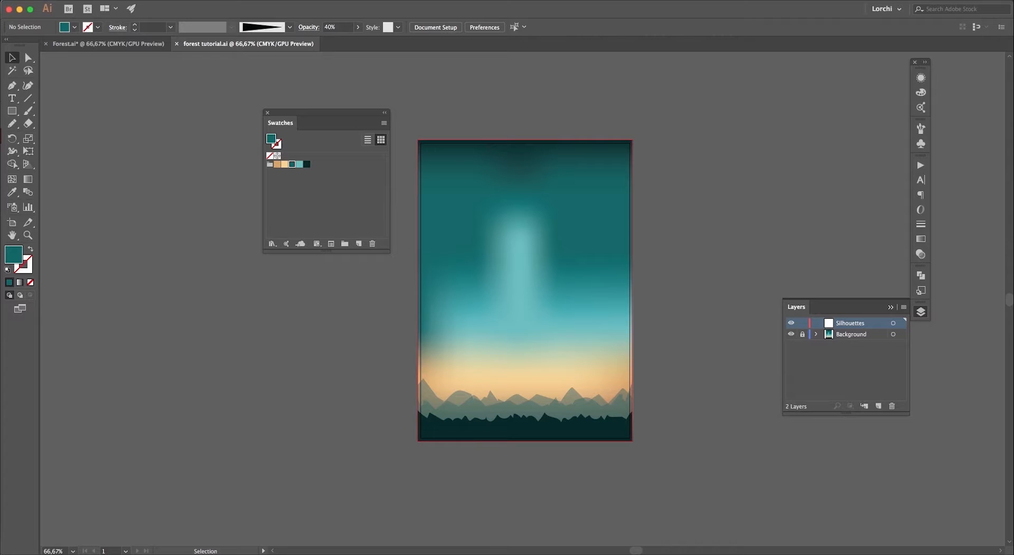
- Switch to Photoshop and crop the photographed tree drawing to a full-width area closely framing the tree
{"action": "mouse_move", "coordinate": [372, 536]}
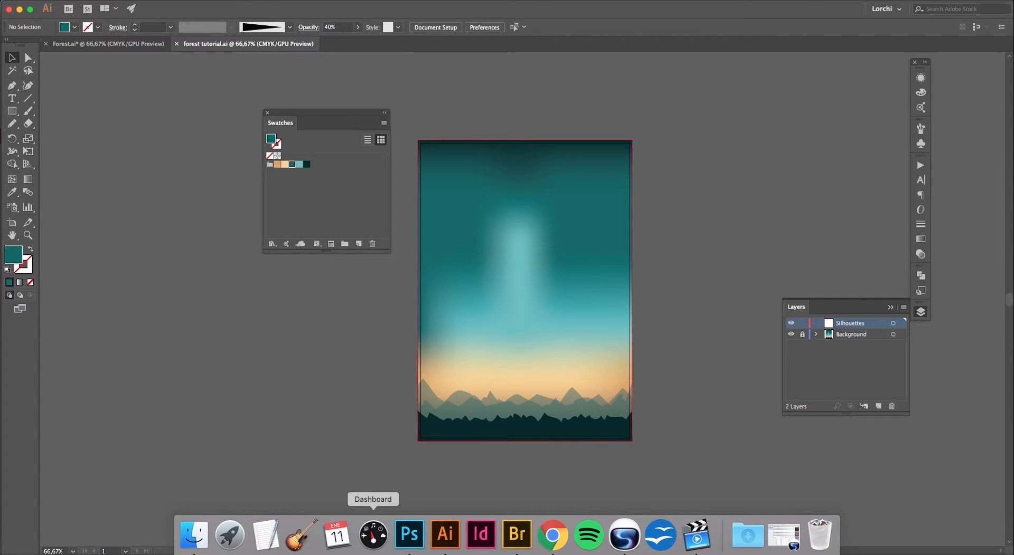
{"action": "left_click", "coordinate": [409, 534]}
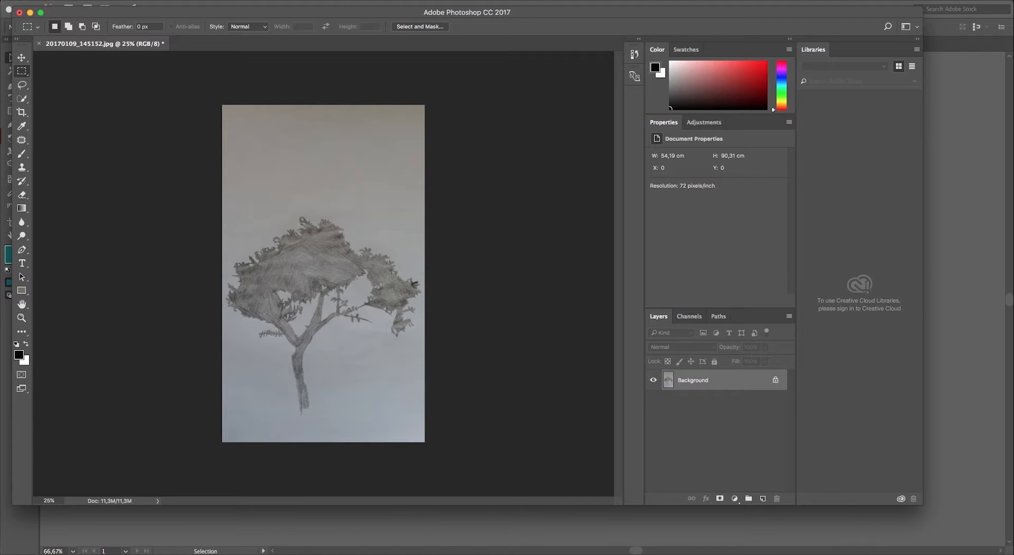
{"action": "left_click_drag", "start_coordinate": [221, 196], "coordinate": [434, 423]}
{"action": "left_click", "coordinate": [141, 1]}
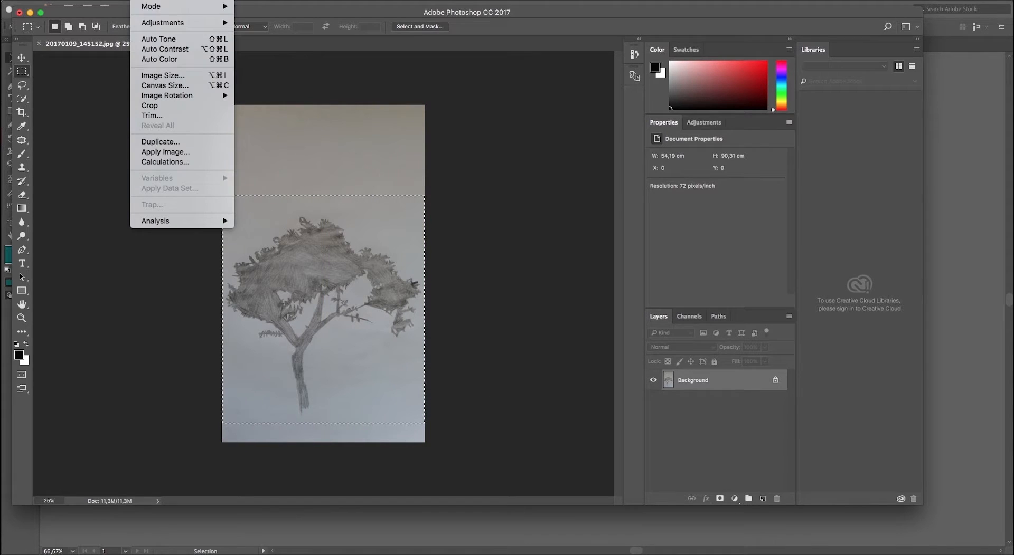
{"action": "left_click", "coordinate": [143, 105]}
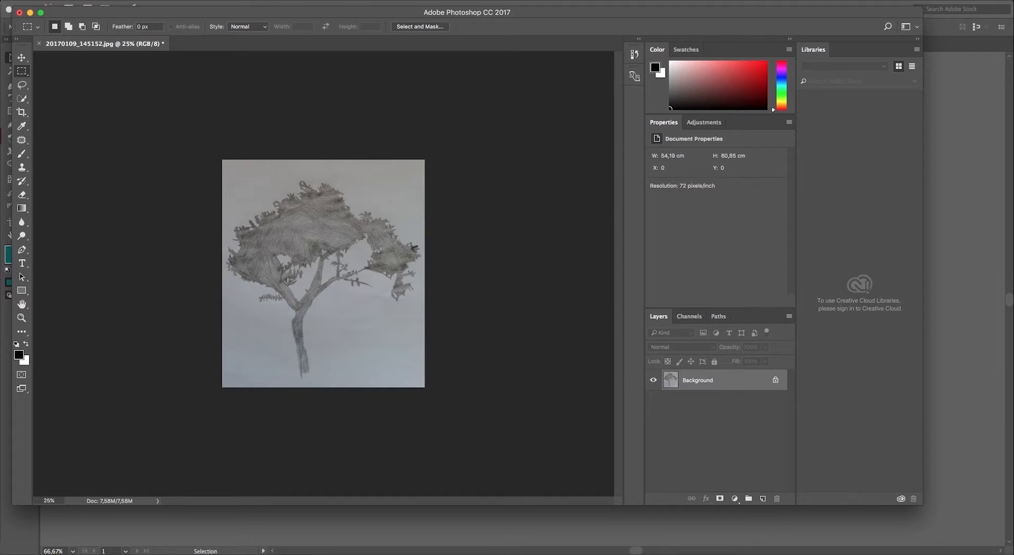
- Duplicate the Background layer and desaturate the copy
{"action": "key", "text": "v"}
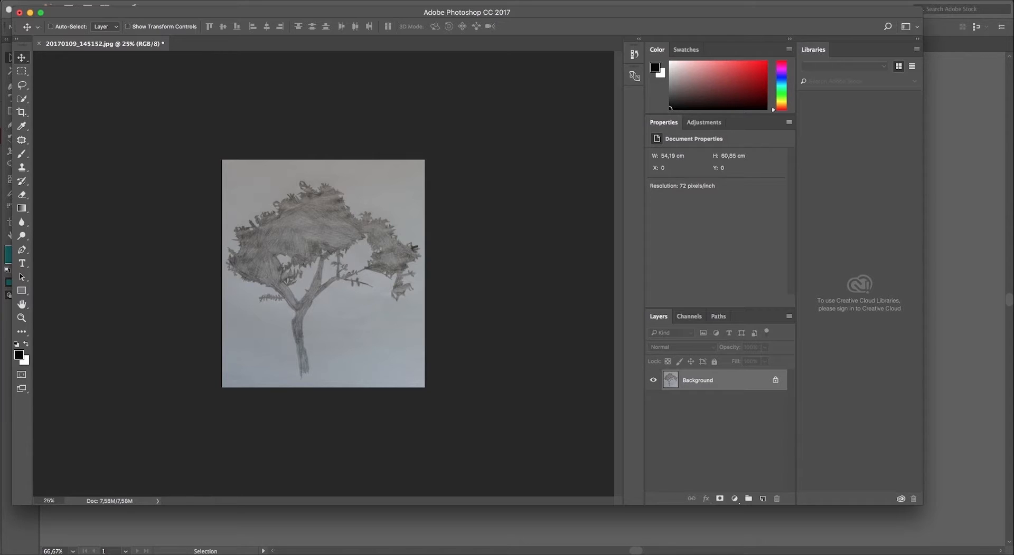
{"action": "left_click_drag", "start_coordinate": [697, 380], "coordinate": [763, 498]}
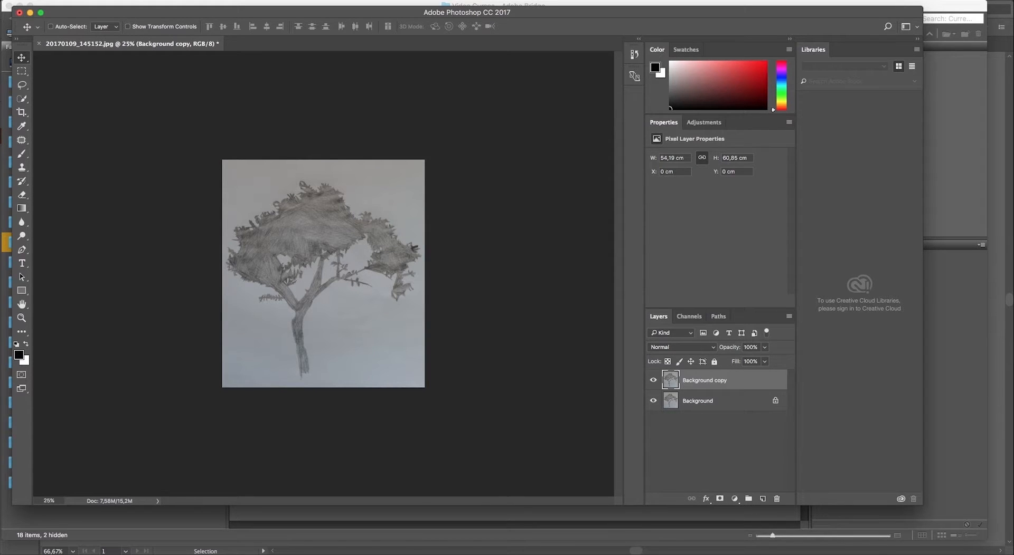
{"action": "left_click", "coordinate": [145, 1]}
{"action": "mouse_move", "coordinate": [179, 22]}
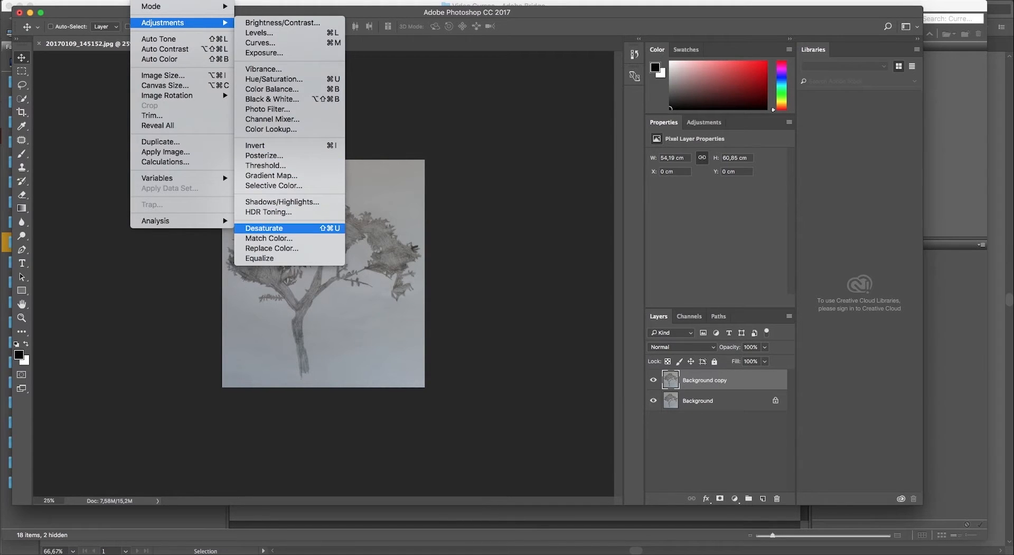
{"action": "left_click", "coordinate": [289, 228]}
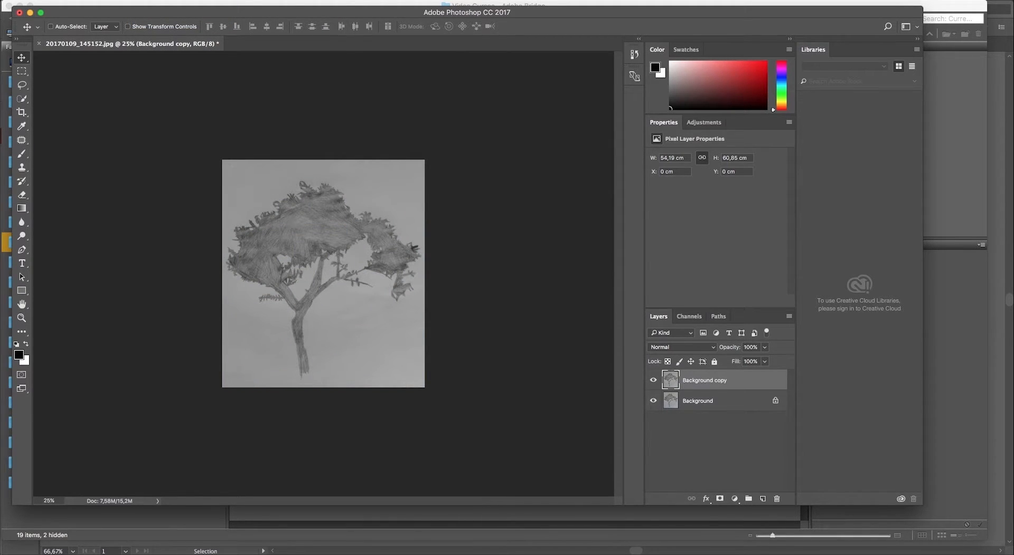
{"action": "key", "text": "super"}
{"action": "key", "text": "super+l"}
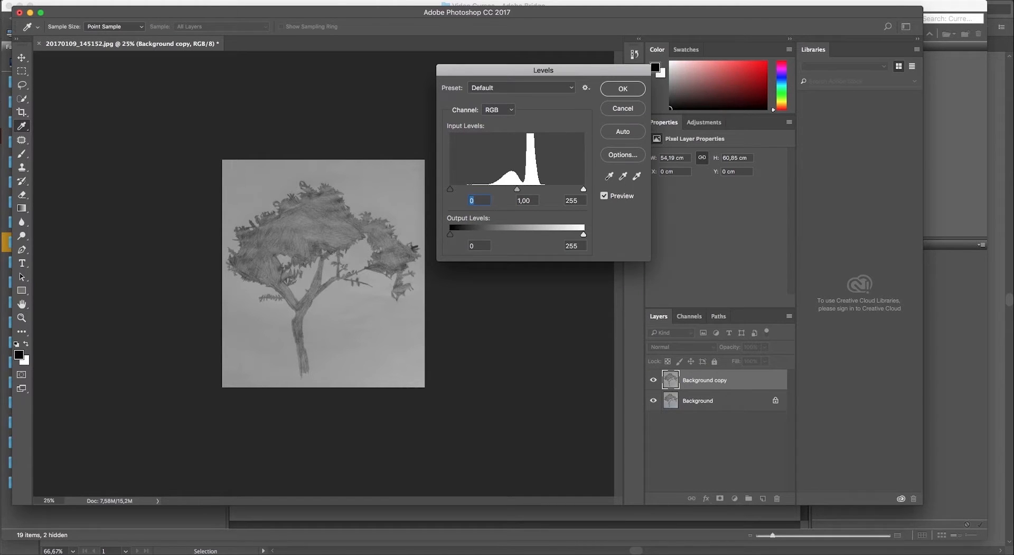
{"action": "key", "text": "Escape"}
- Apply Levels to the layer copy with input levels 125, 0,01 and 138, turning the drawing into pure black and white
{"action": "left_click", "coordinate": [144, 0]}
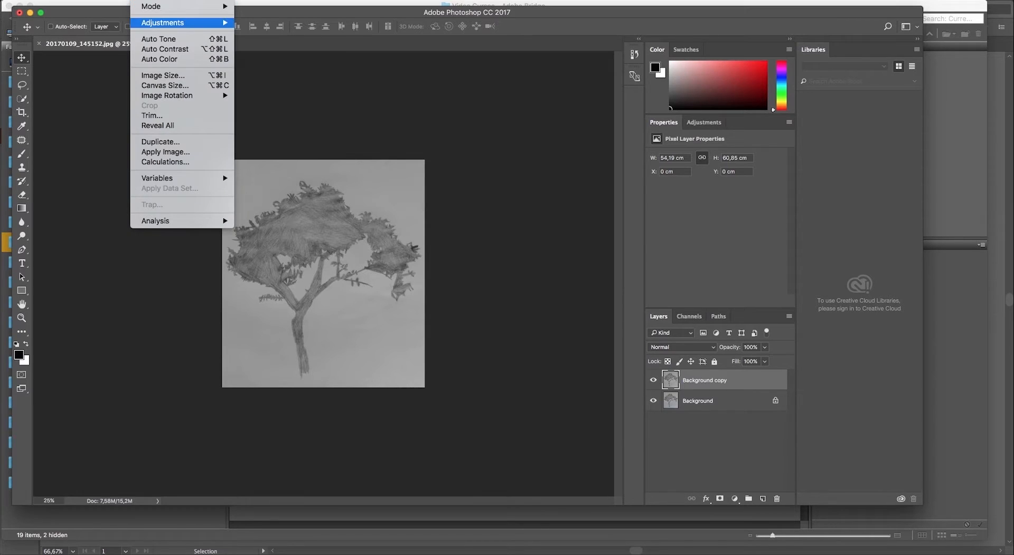
{"action": "mouse_move", "coordinate": [179, 23]}
{"action": "left_click", "coordinate": [259, 32]}
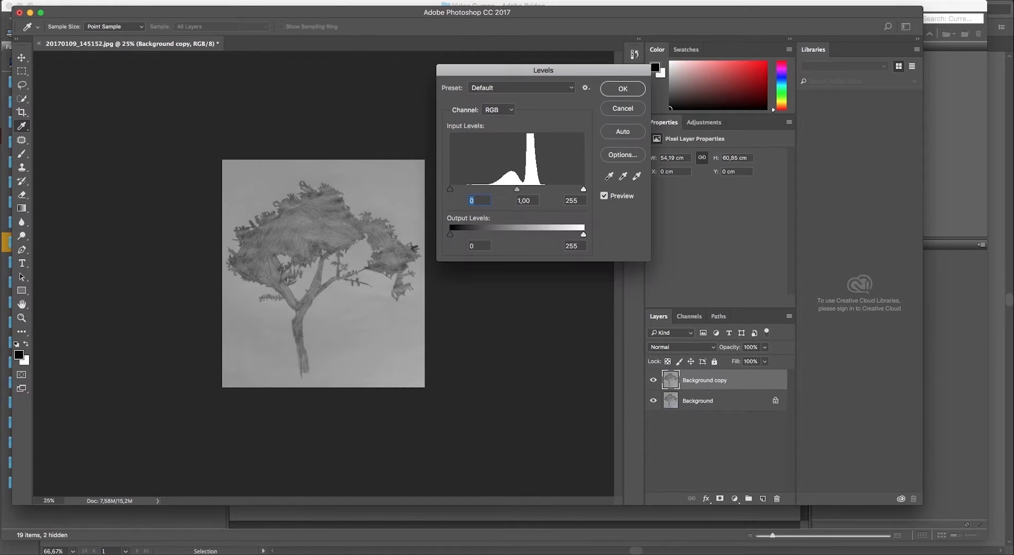
{"action": "left_click_drag", "start_coordinate": [449, 189], "coordinate": [508, 189]}
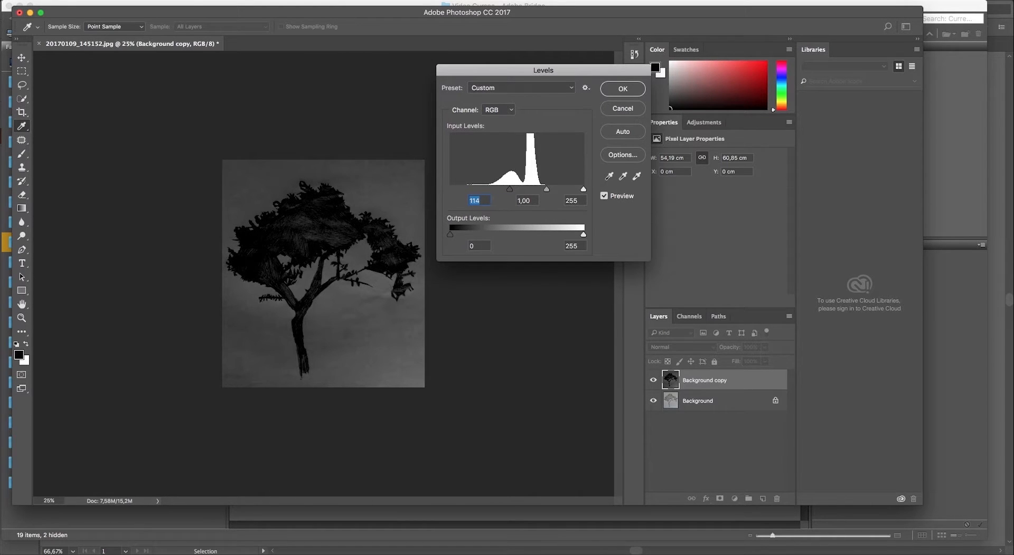
{"action": "left_click_drag", "start_coordinate": [583, 189], "coordinate": [515, 189]}
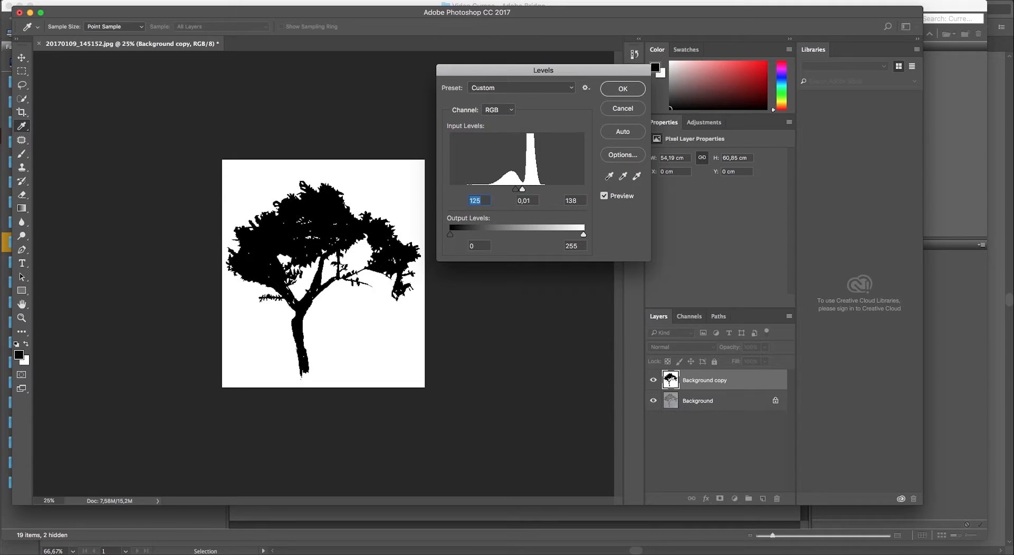
{"action": "key", "text": "Return"}
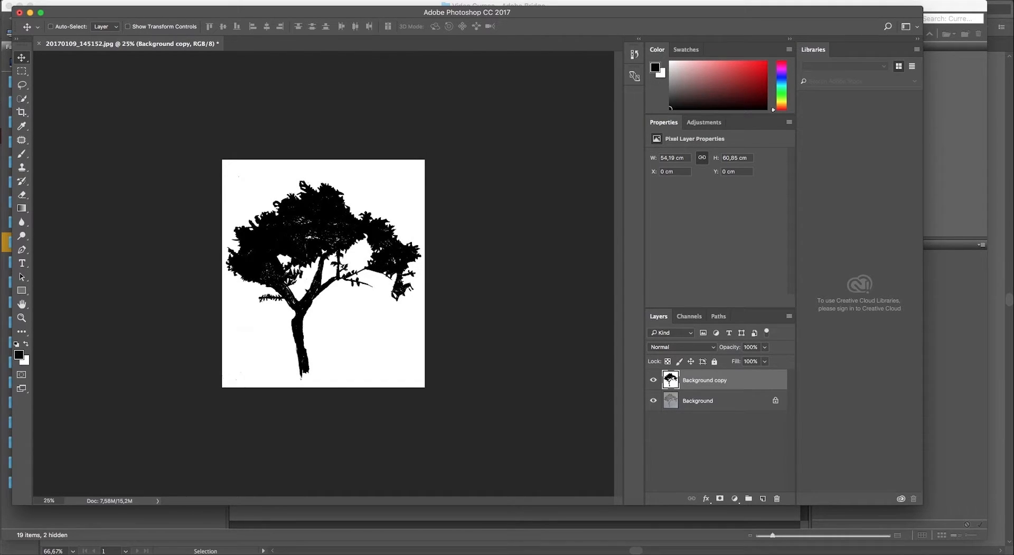
- Paint over the white specks inside the tree's crown and branches with a black brush
{"action": "key", "text": "super"}
{"action": "key", "text": "m"}
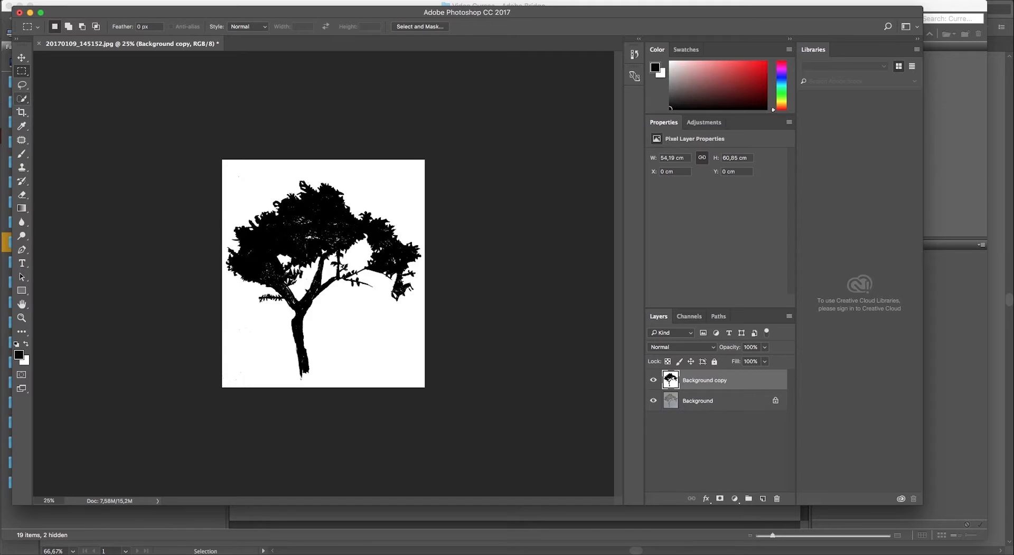
{"action": "key", "text": "b"}
{"action": "left_click_drag", "start_coordinate": [299, 220], "coordinate": [314, 237]}
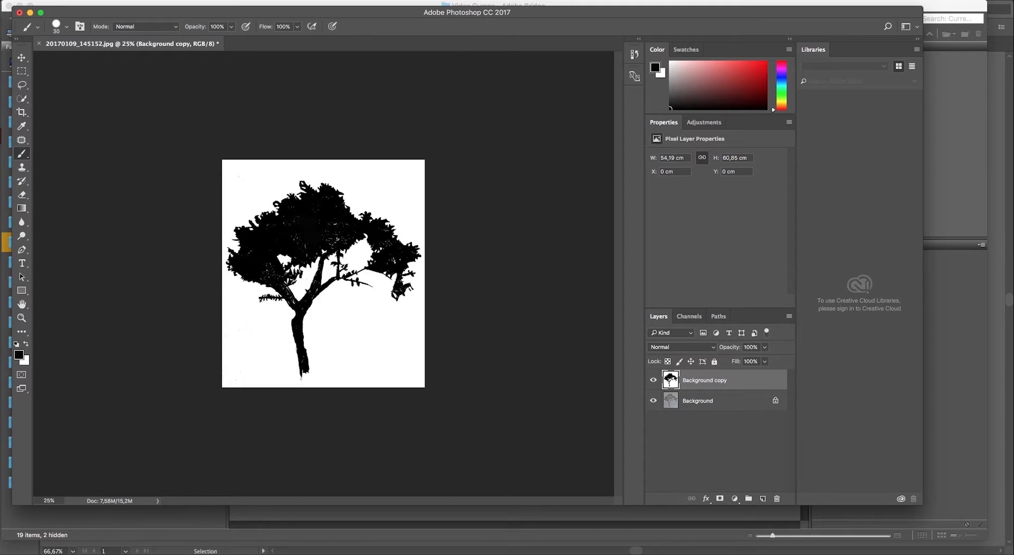
{"action": "left_click", "coordinate": [334, 243]}
{"action": "left_click_drag", "start_coordinate": [284, 289], "coordinate": [294, 304]}
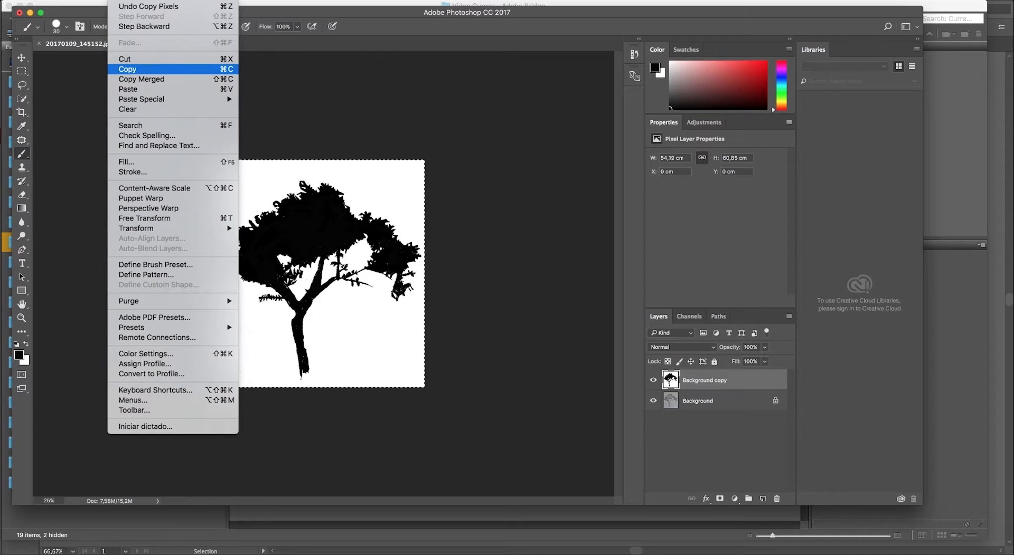
- Copy the whole black-and-white tree image and paste it into forest tutorial.ai in Illustrator on the Silhouettes layer
{"action": "left_click", "coordinate": [172, 69]}
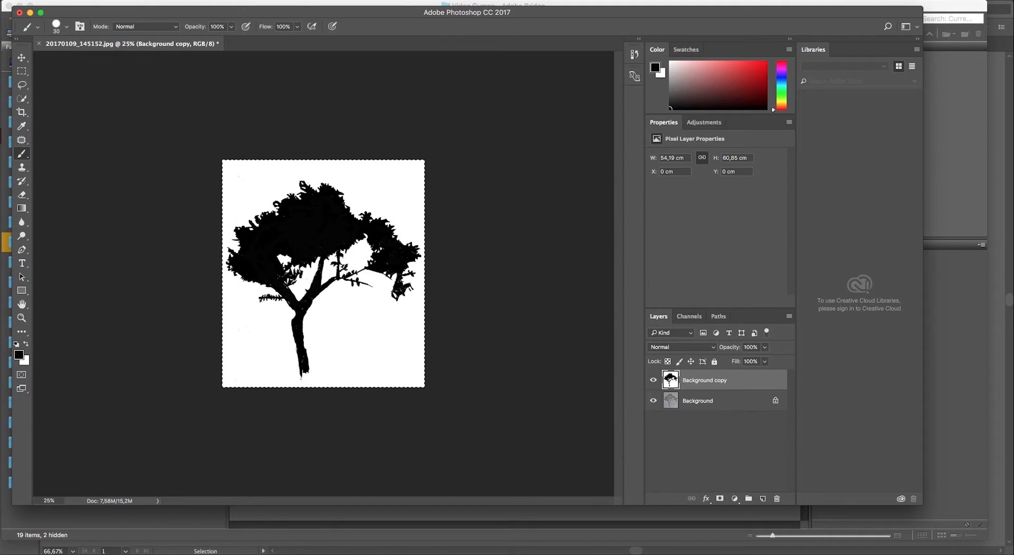
{"action": "mouse_move", "coordinate": [481, 539]}
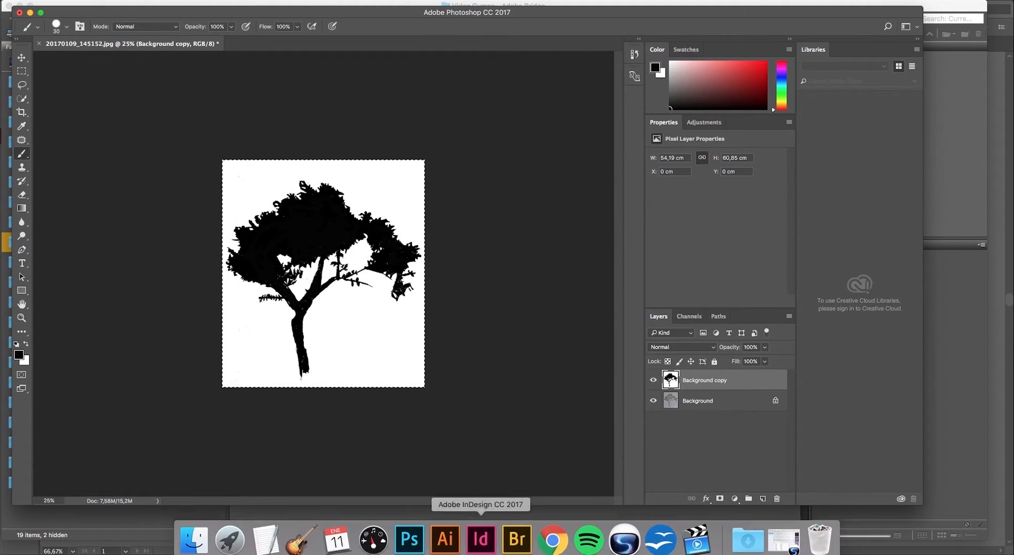
{"action": "left_click", "coordinate": [445, 539]}
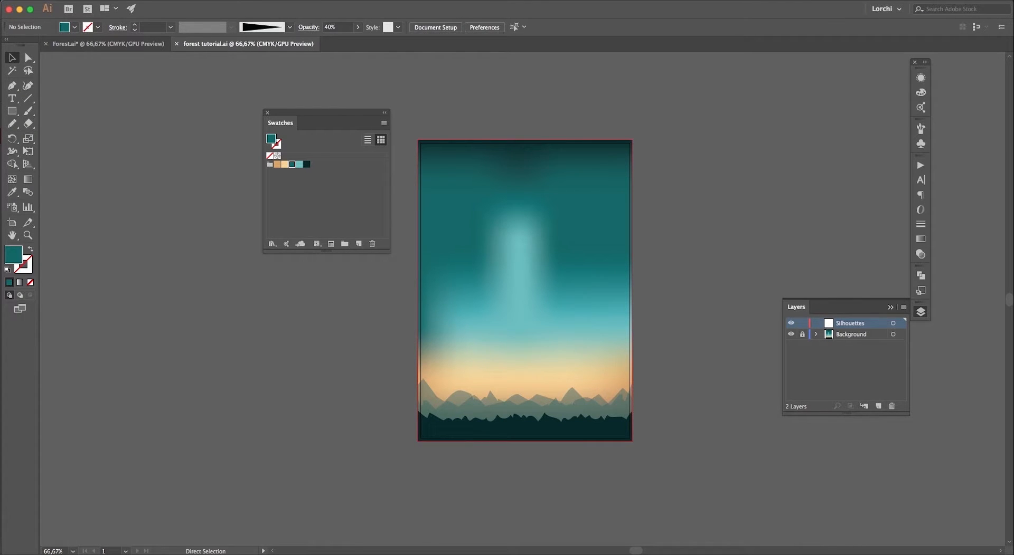
{"action": "key", "text": "super+v"}
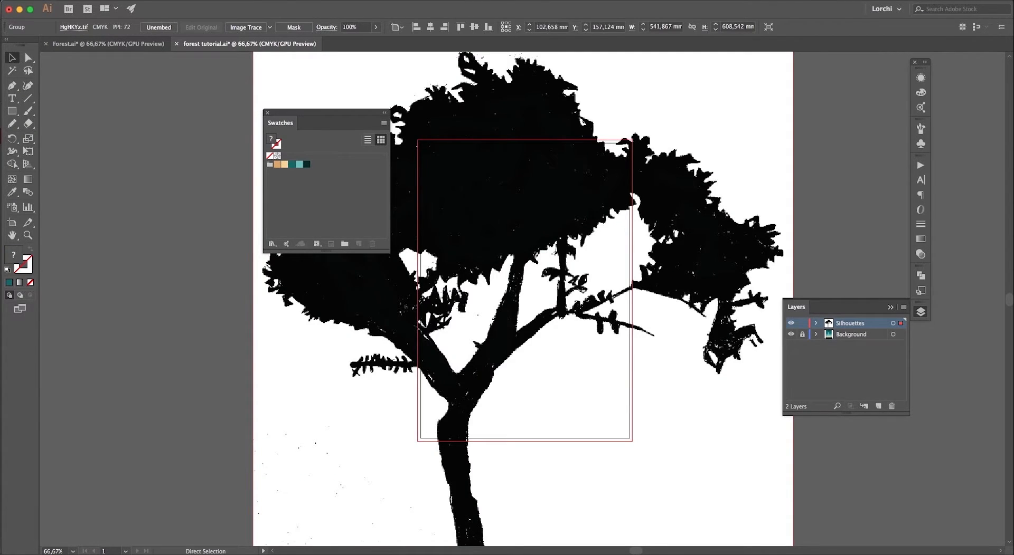
- Scale the pasted tree image down to about 118 × 133 mm and place it beside the artboard
{"action": "key", "text": "super+minus"}
{"action": "key", "text": "super+minus"}
{"action": "left_click_drag", "start_coordinate": [657, 148], "coordinate": [477, 381]}
{"action": "left_click_drag", "start_coordinate": [428, 405], "coordinate": [636, 216]}
{"action": "key", "text": "z"}
{"action": "left_click_drag", "start_coordinate": [686, 324], "coordinate": [686, 326]}
{"action": "key", "text": "v"}
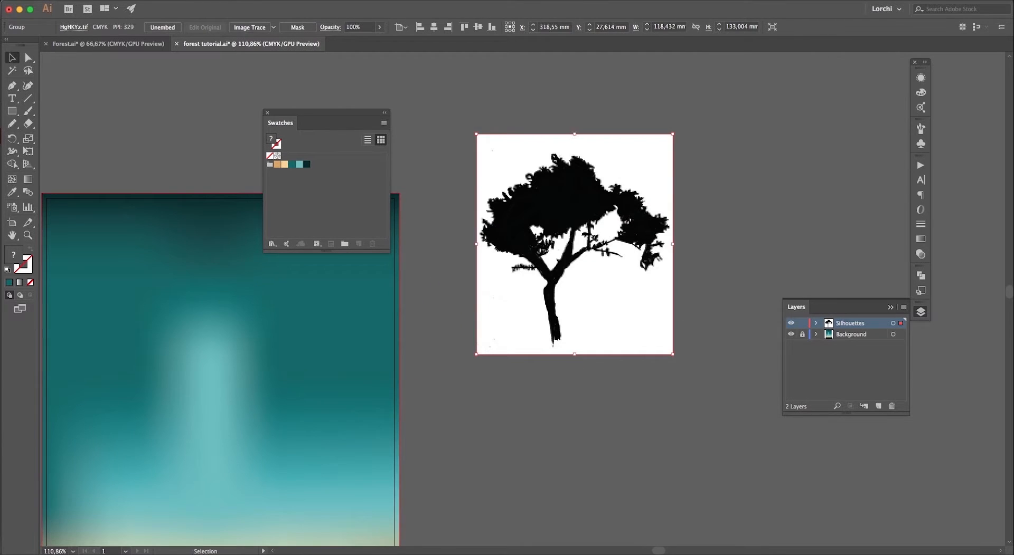
- Convert the tree image to expanded vector paths using the Silhouettes Image Trace preset, and save the document
{"action": "key", "text": "super+2"}
{"action": "key", "text": "super+alt+2"}
{"action": "key", "text": "super+1"}
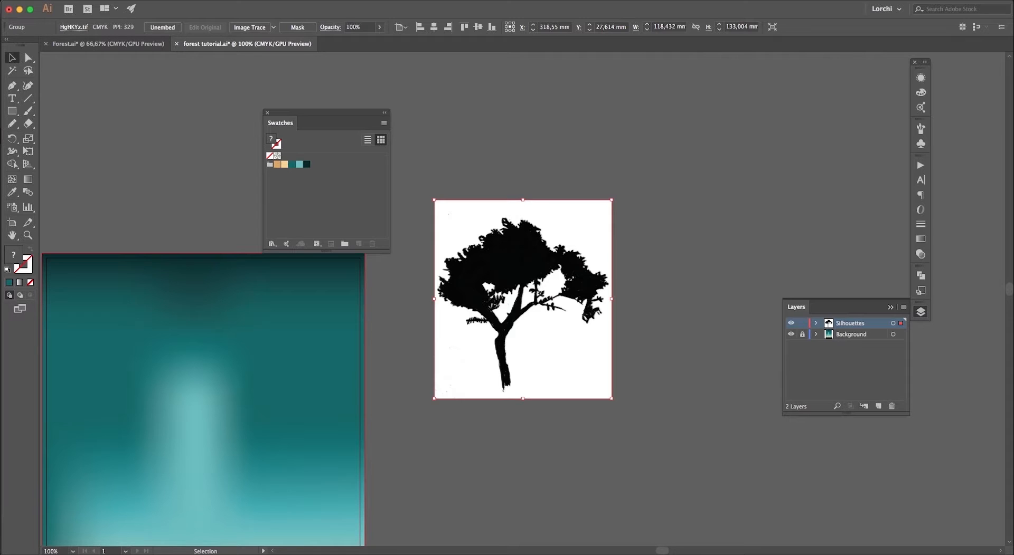
{"action": "left_click", "coordinate": [273, 26]}
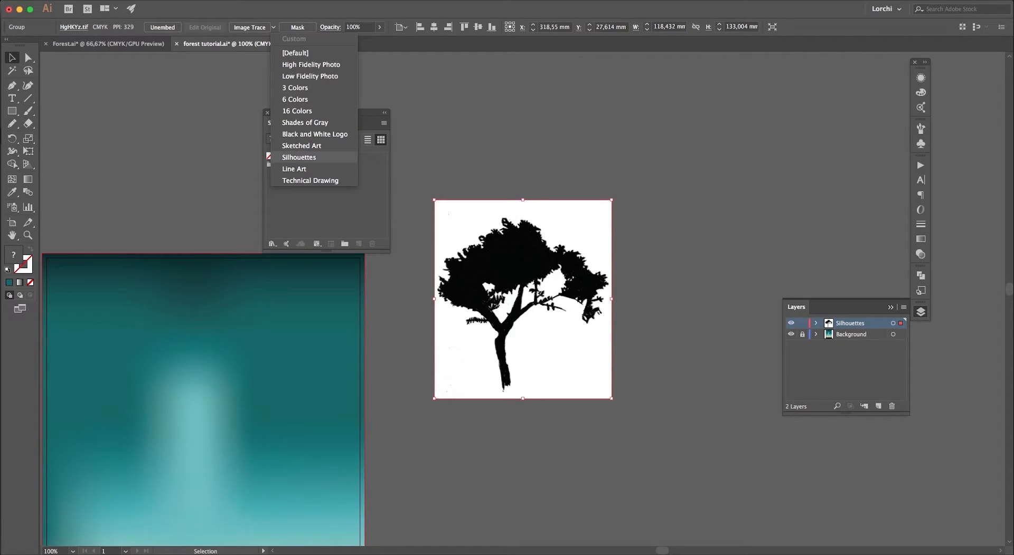
{"action": "left_click", "coordinate": [298, 158]}
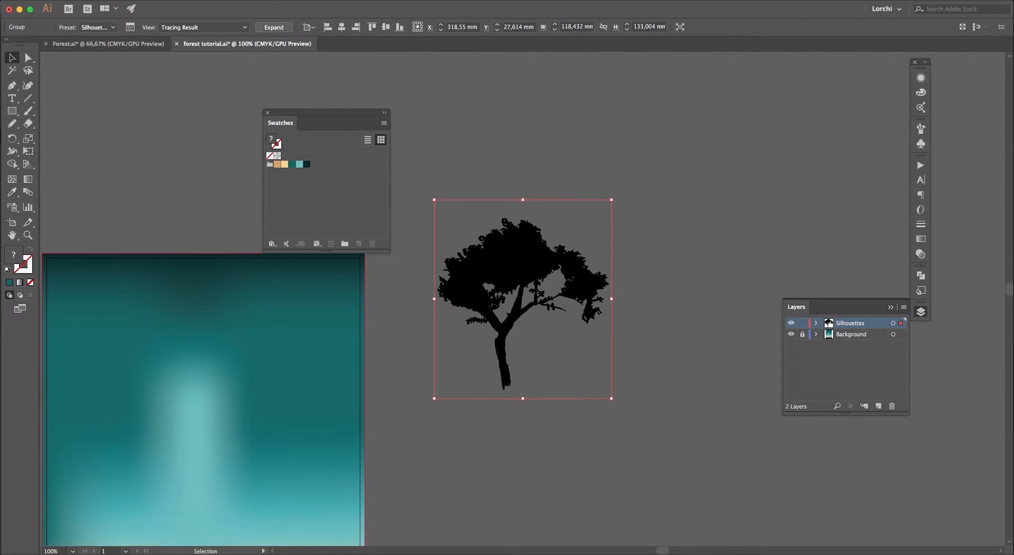
{"action": "left_click", "coordinate": [273, 27]}
{"action": "key", "text": "super+shift+a"}
{"action": "key", "text": "super+a"}
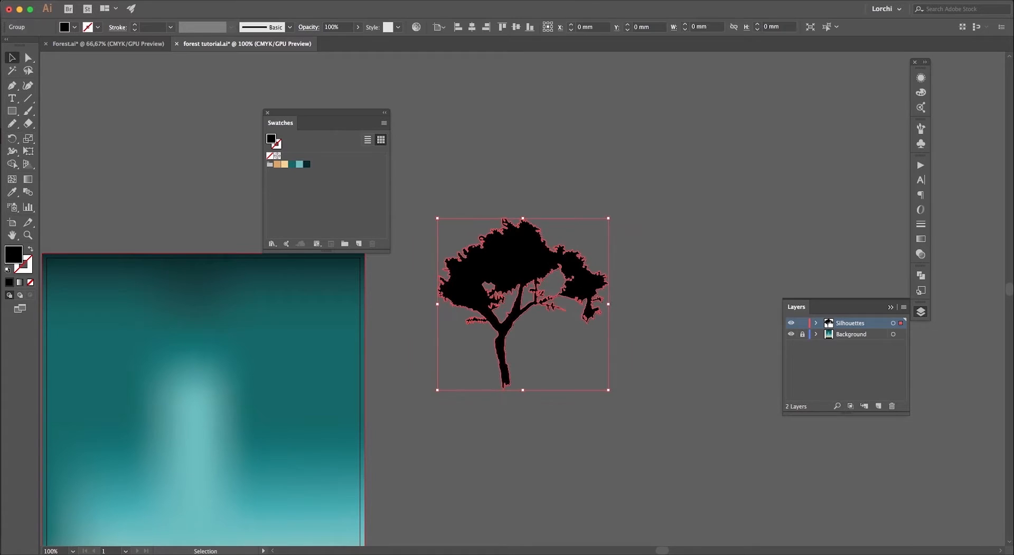
{"action": "key", "text": "super+shift+a"}
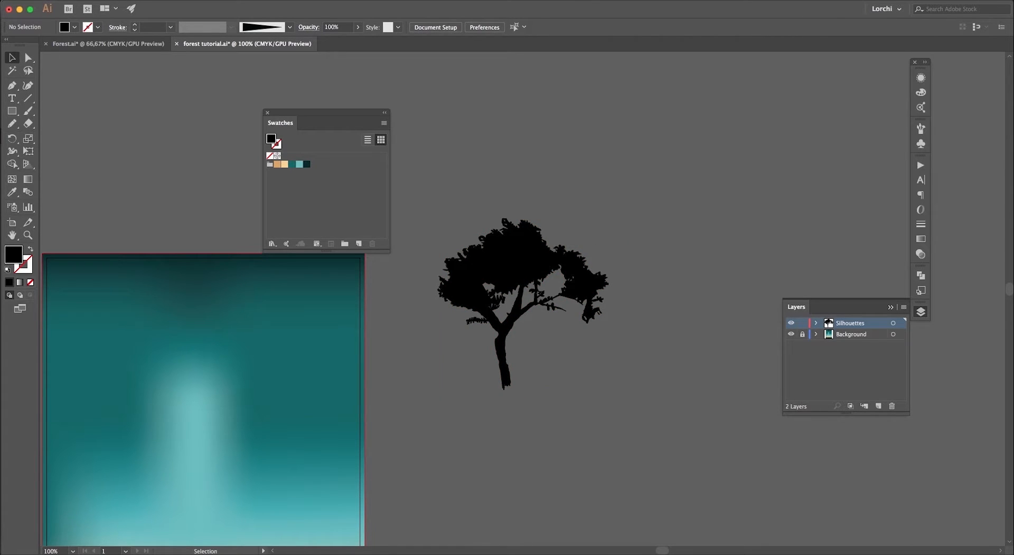
{"action": "key", "text": "super+s"}
- Draw a narrow black rectangle about 5 mm wide and 183 mm tall extending the tree's trunk downward
{"action": "key", "text": "super+minus"}
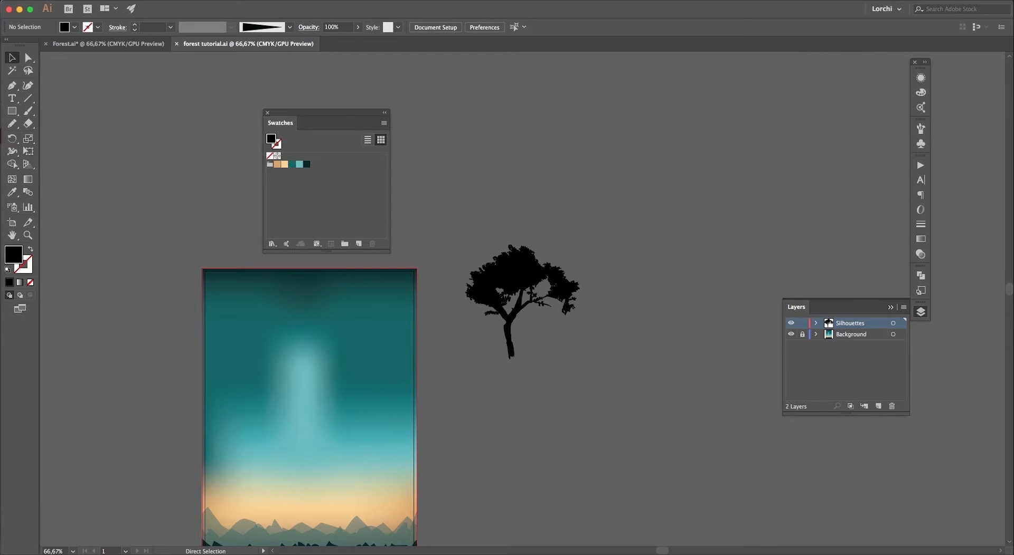
{"action": "left_click_drag", "start_coordinate": [309, 406], "coordinate": [481, 285]}
{"action": "key", "text": "m"}
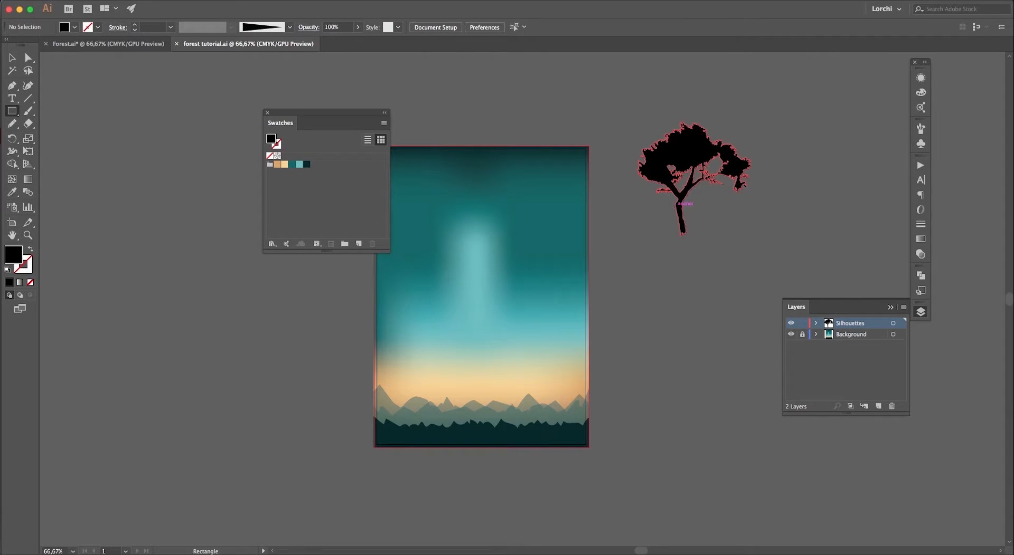
{"action": "left_click_drag", "start_coordinate": [677, 203], "coordinate": [681, 389]}
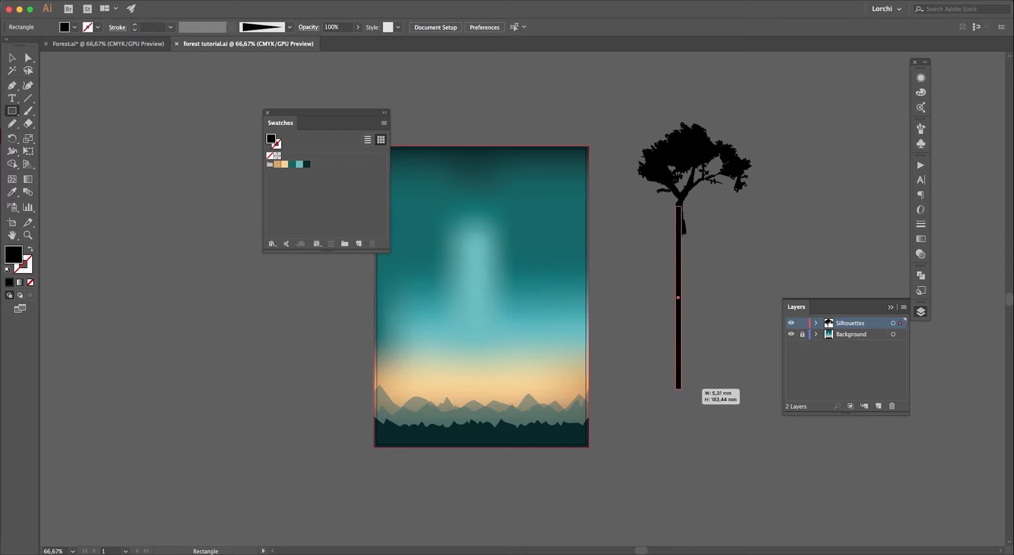
{"action": "key", "text": "v"}
{"action": "key", "text": "ctrl+shift+a"}
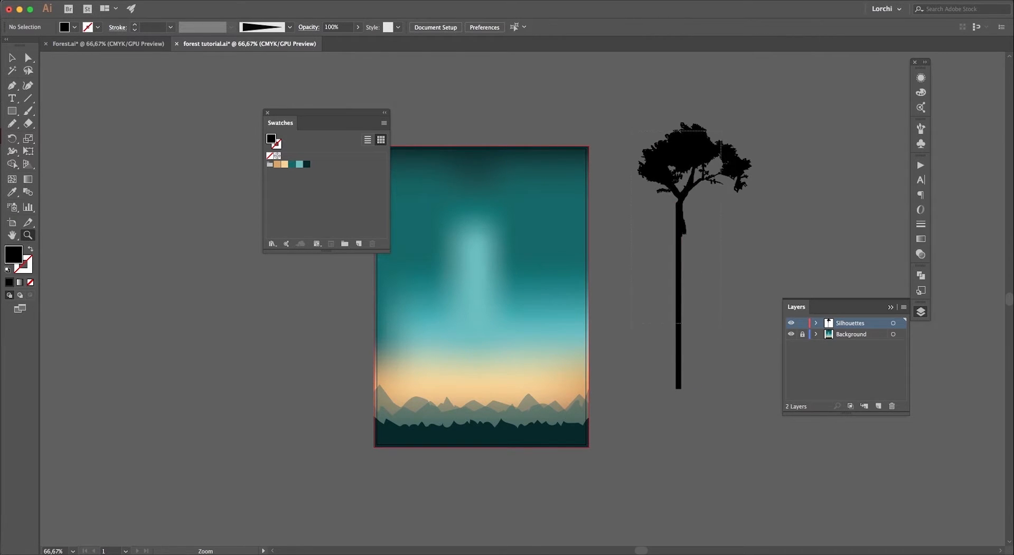
- Nudge the tree crown sideways so its original trunk lines up with the black rectangle extending it
{"action": "scroll", "coordinate": [779, 183], "scroll_direction": "up", "scroll_amount": 5}
{"action": "left_click_drag", "start_coordinate": [569, 173], "coordinate": [560, 173]}
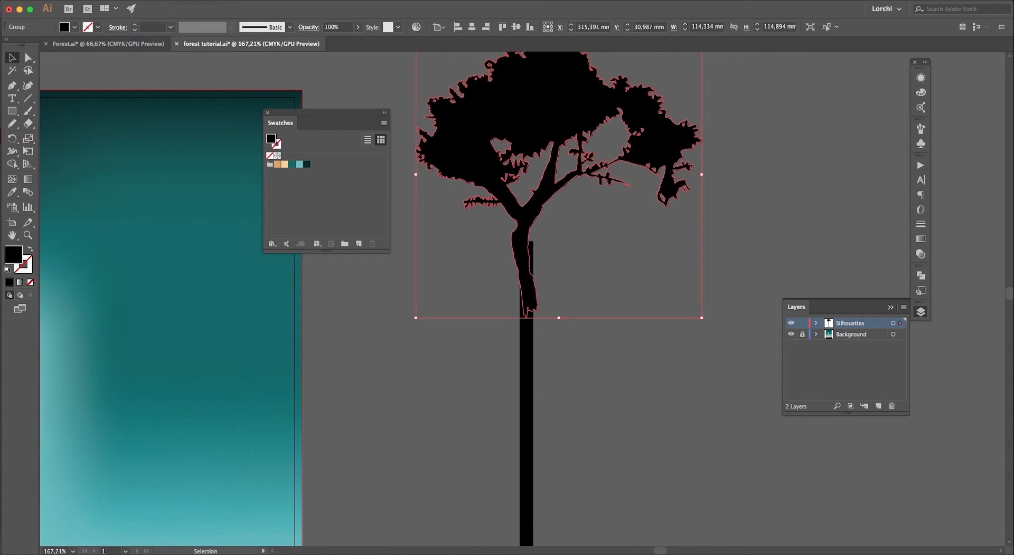
{"action": "key", "text": "ctrl+shift+a"}
{"action": "key", "text": "ctrl+1"}
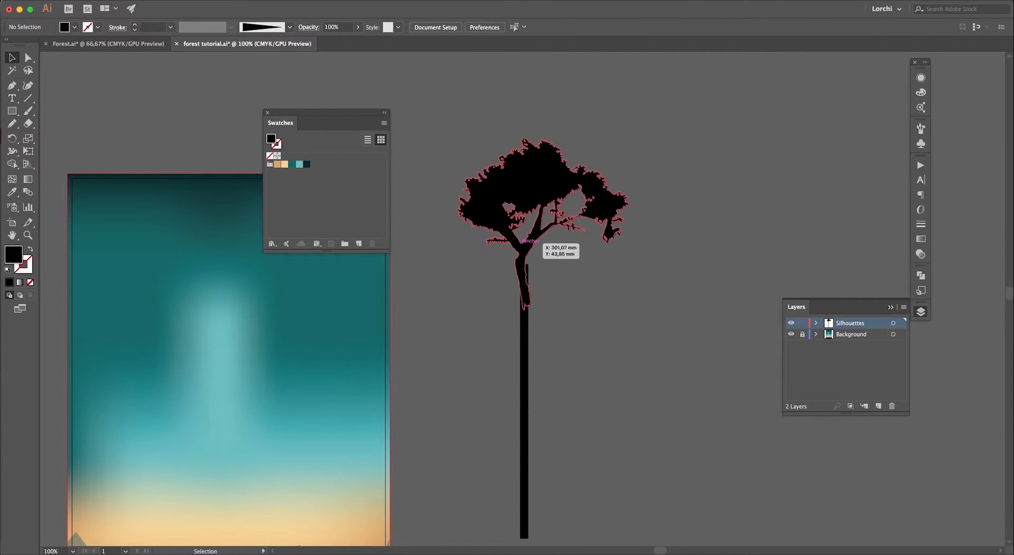
{"action": "left_click_drag", "start_coordinate": [543, 242], "coordinate": [546, 243]}
{"action": "key", "text": "ctrl+shift+a"}
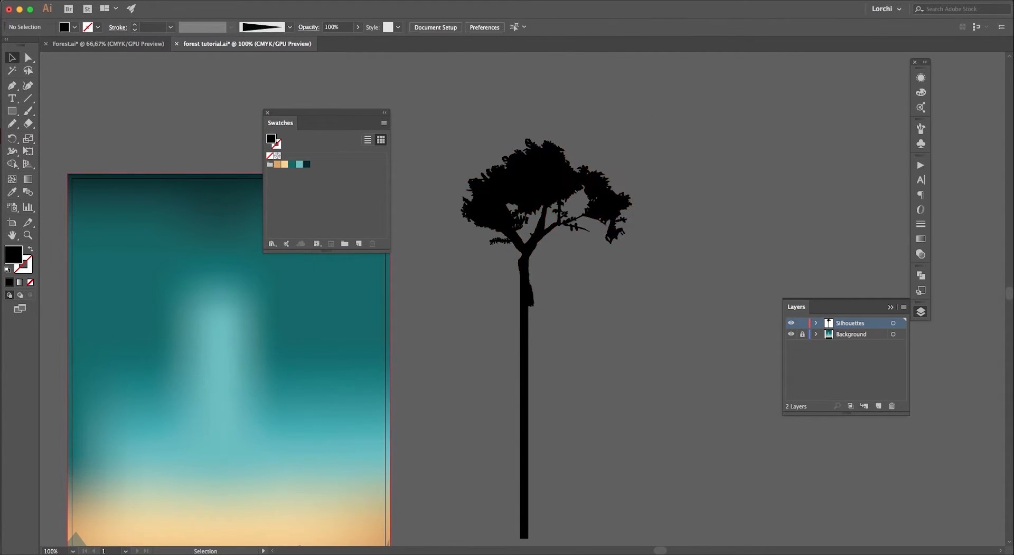
- Erase the parts of the traced tree's original trunk that stick out on both sides of the black rectangle
{"action": "scroll", "coordinate": [528, 317], "scroll_direction": "down", "scroll_amount": 2}
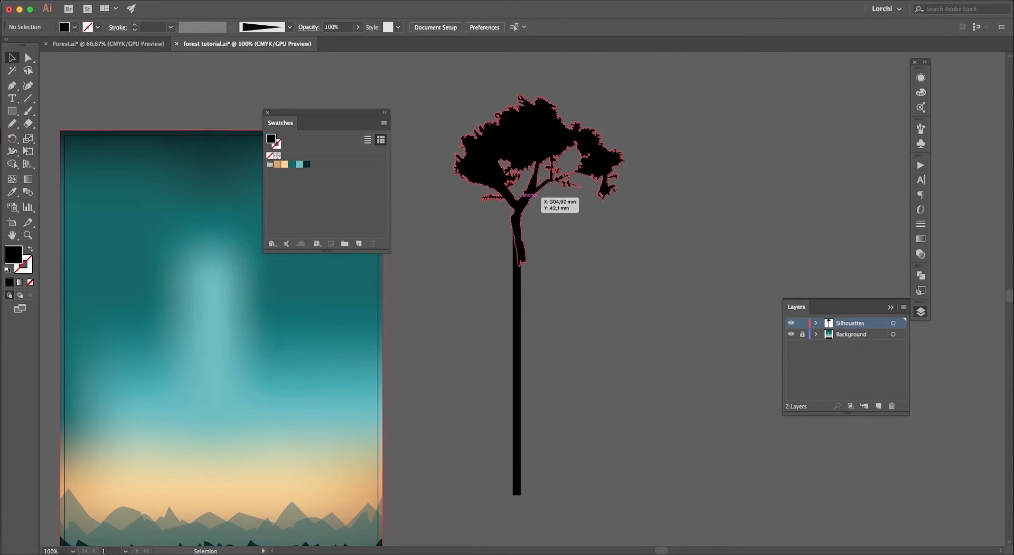
{"action": "left_click", "coordinate": [534, 138]}
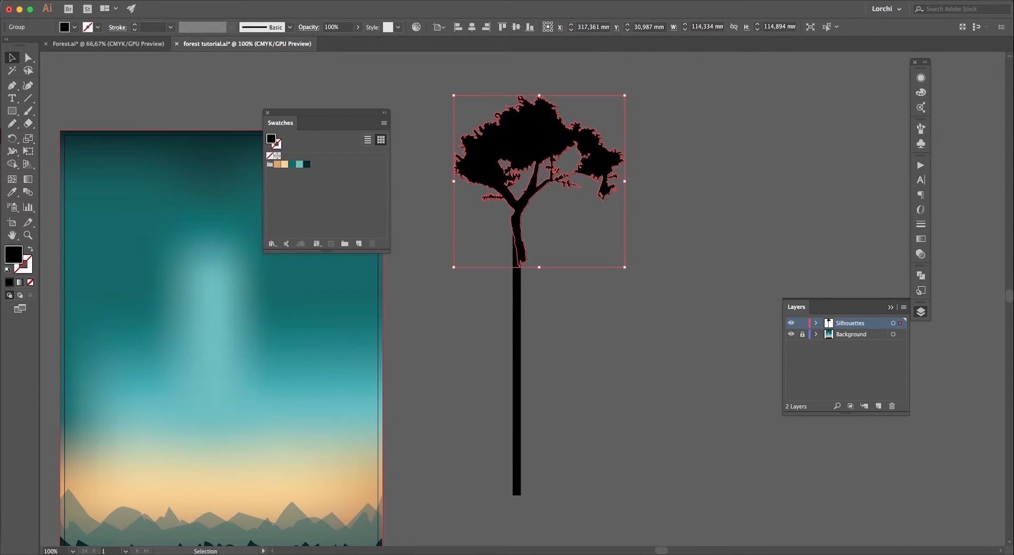
{"action": "key", "text": "super+shift+a"}
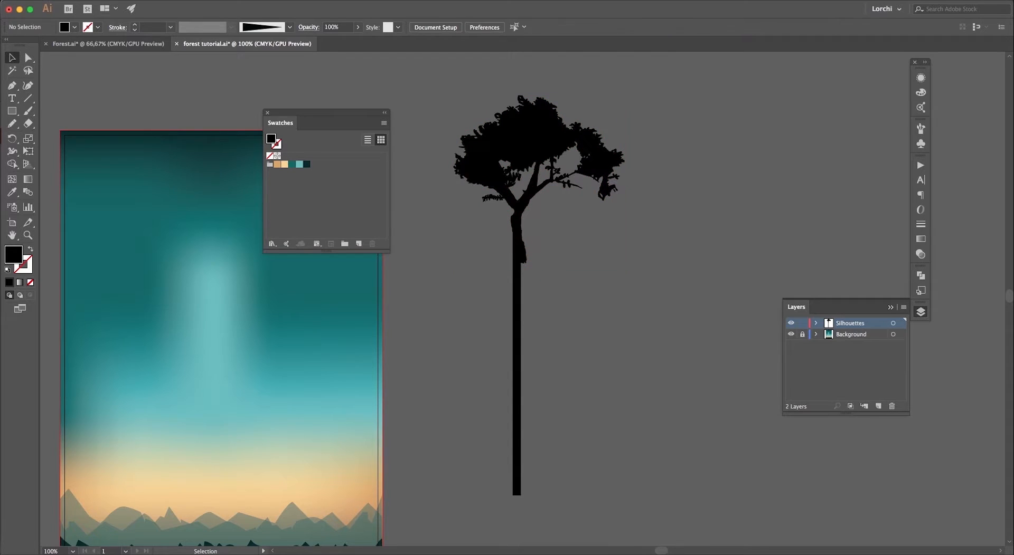
{"action": "key", "text": "super+z"}
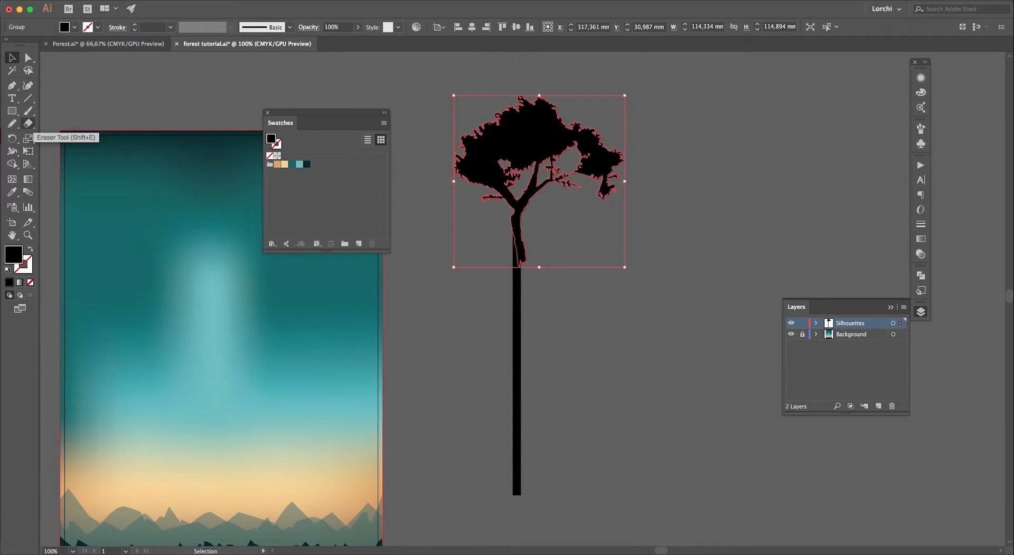
{"action": "left_click", "coordinate": [28, 123]}
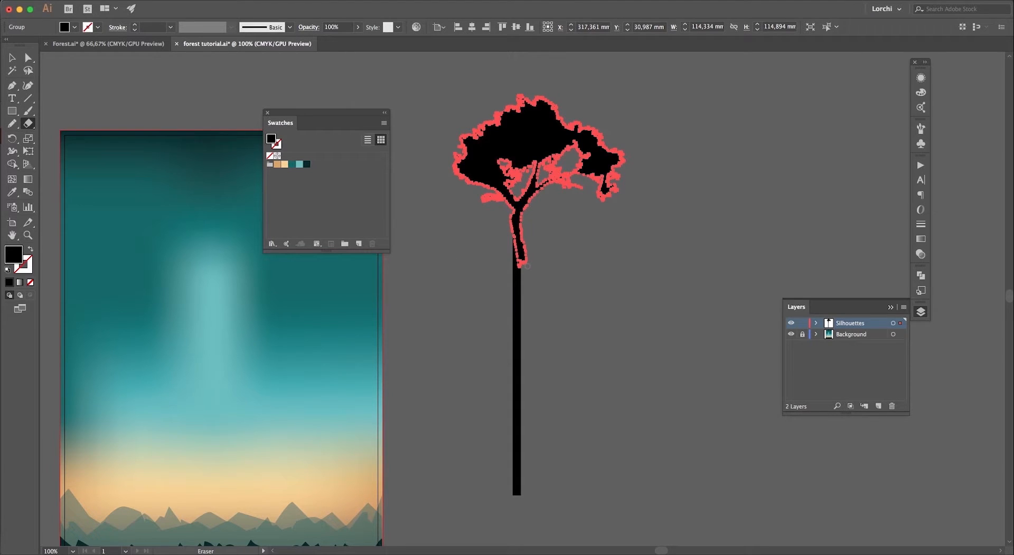
{"action": "mouse_move", "coordinate": [526, 266]}
{"action": "left_mouse_down"}
{"action": "mouse_move", "coordinate": [524, 245]}
{"action": "mouse_move", "coordinate": [528, 269]}
{"action": "left_mouse_up"}
{"action": "left_click_drag", "start_coordinate": [524, 231], "coordinate": [526, 280]}
{"action": "left_click_drag", "start_coordinate": [509, 245], "coordinate": [510, 216]}
{"action": "key", "text": "v"}
- Lower the tree crown slightly so its fork sits on the upper end of the rectangular trunk
{"action": "left_click", "coordinate": [499, 292]}
{"action": "left_click", "coordinate": [517, 285]}
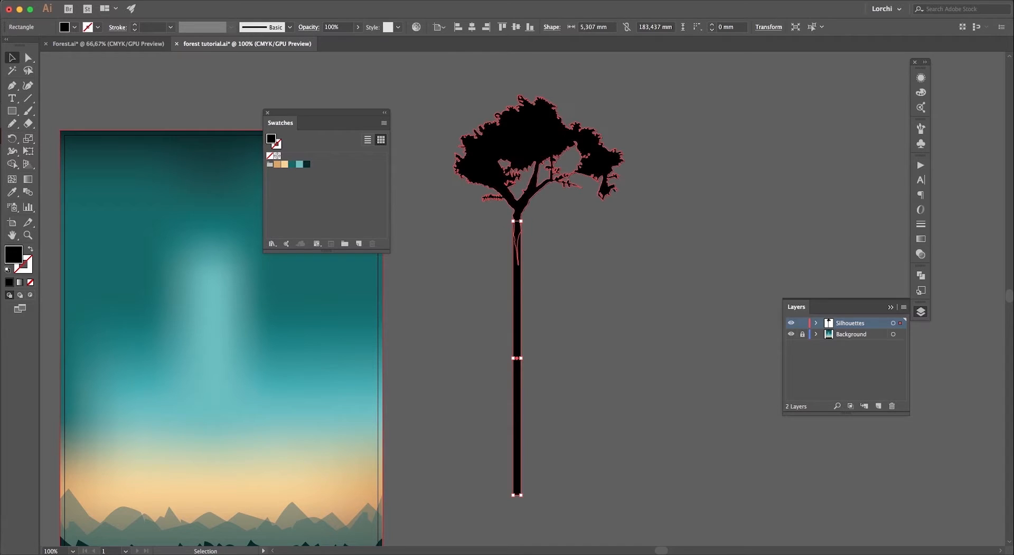
{"action": "left_click", "coordinate": [544, 206]}
{"action": "key", "text": "super+shift+a"}
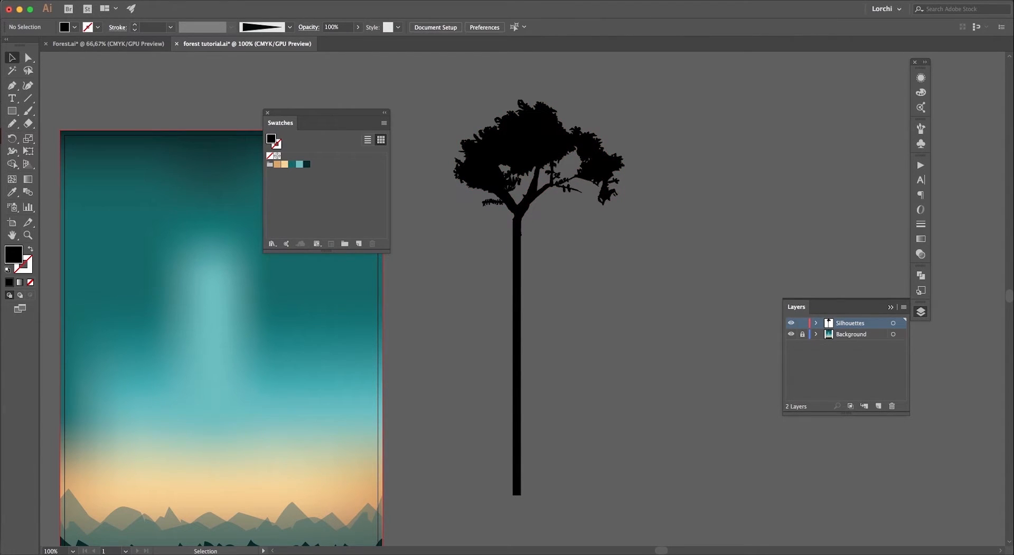
- Examine the joint between the tree crown and the rectangular trunk up close
{"action": "key", "text": "super+space"}
{"action": "left_click_drag", "start_coordinate": [498, 203], "coordinate": [582, 286]}
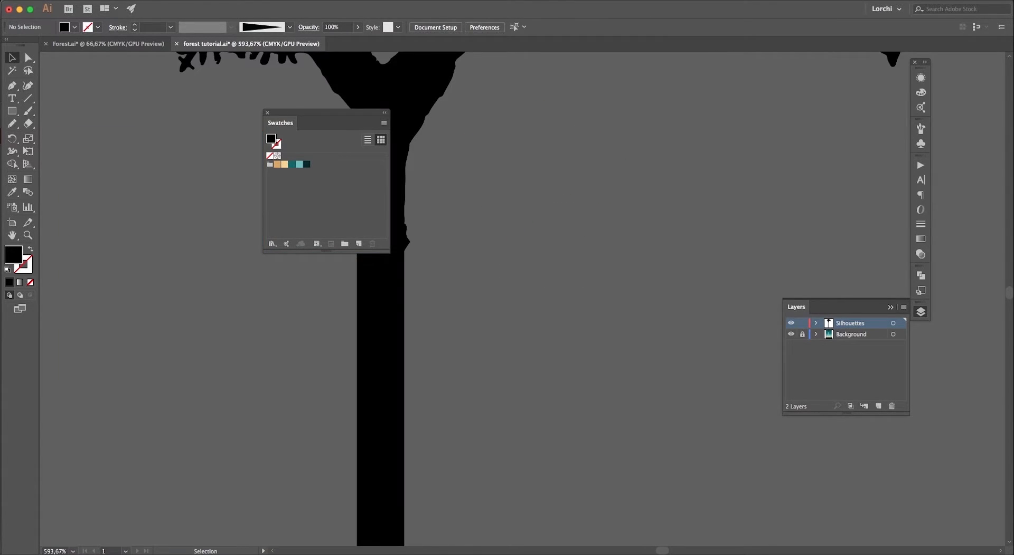
{"action": "key", "text": "space"}
{"action": "left_click_drag", "start_coordinate": [415, 115], "coordinate": [551, 186]}
{"action": "key", "text": "super+shift+a"}
{"action": "key", "text": "super+minus"}
{"action": "key", "text": "super+minus"}
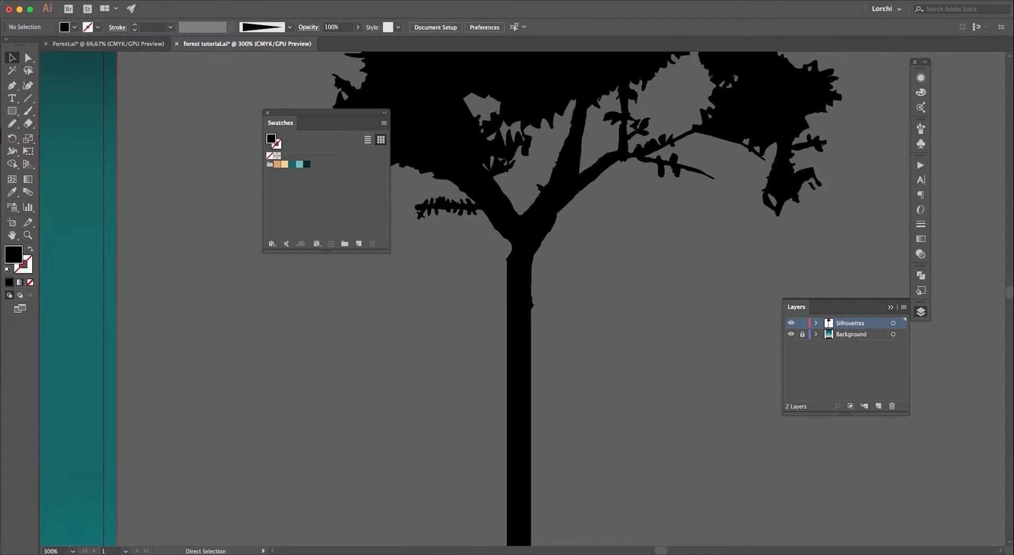
{"action": "key", "text": "super+minus"}
{"action": "key", "text": "super+minus"}
{"action": "key", "text": "super+minus"}
{"action": "key", "text": "super+minus"}
{"action": "key", "text": "space"}
{"action": "left_click_drag", "start_coordinate": [428, 338], "coordinate": [473, 273]}
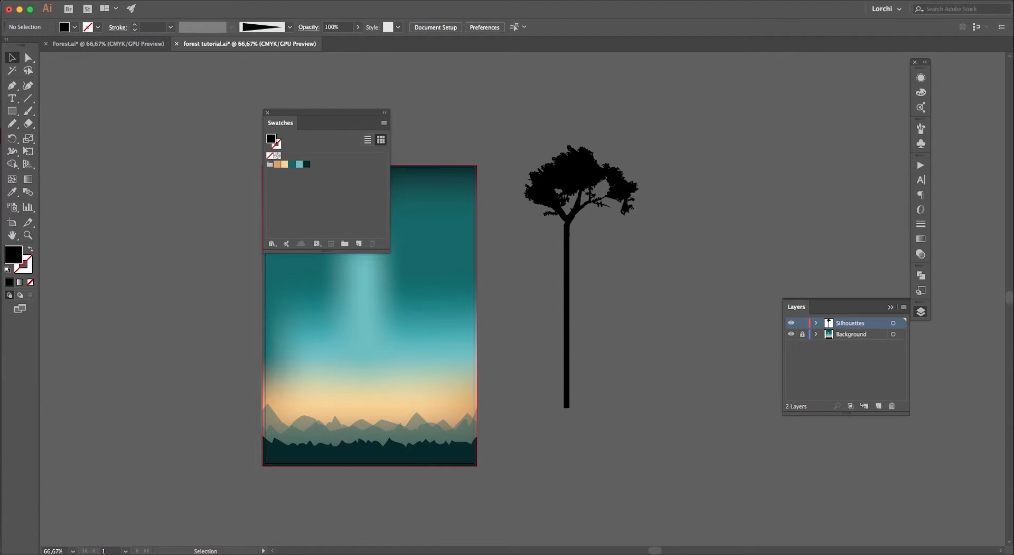
- Paint black branches on both sides below the crown and two roots at the trunk's foot with the tapered wedge art brush
{"action": "left_click", "coordinate": [920, 129]}
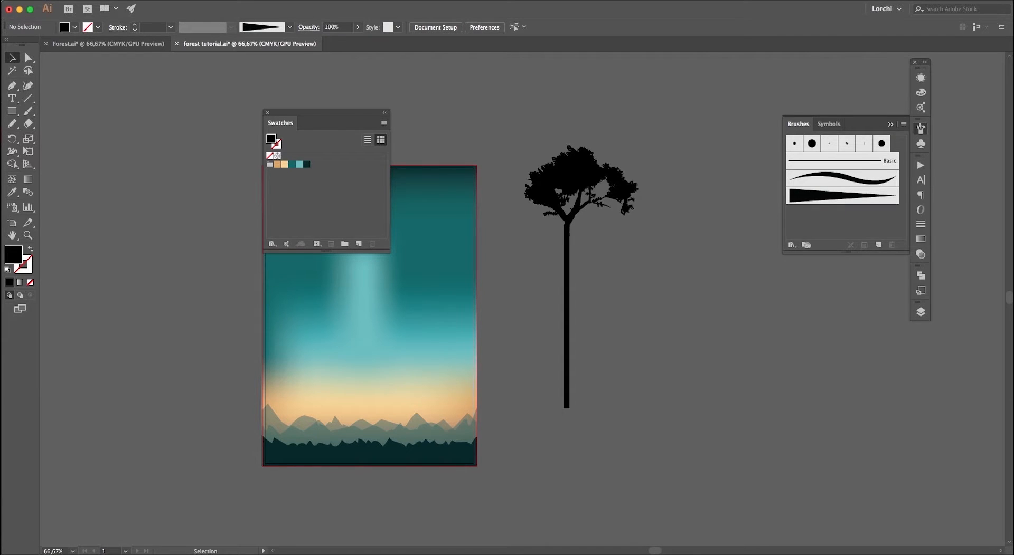
{"action": "left_click", "coordinate": [842, 196]}
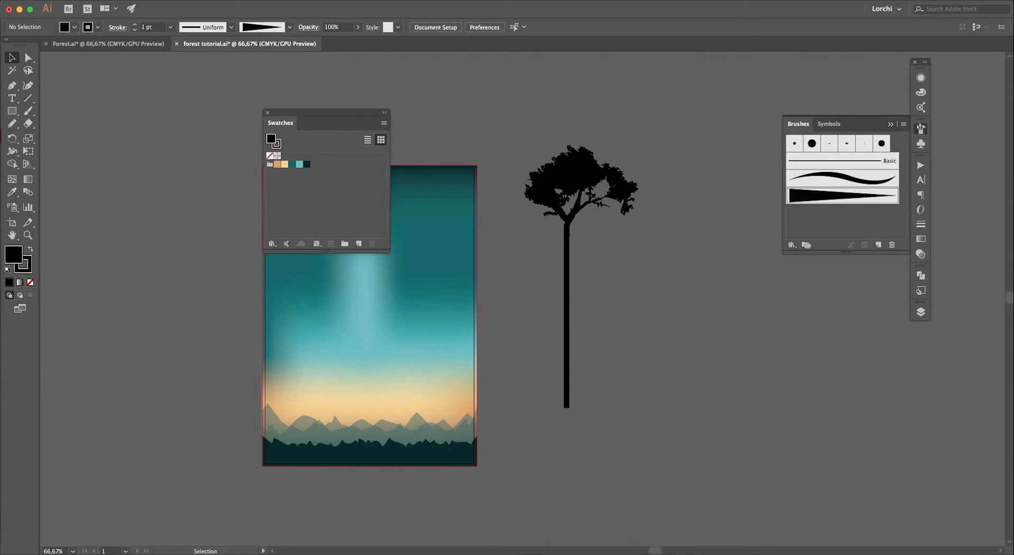
{"action": "key", "text": "b"}
{"action": "left_click_drag", "start_coordinate": [595, 215], "coordinate": [593, 208]}
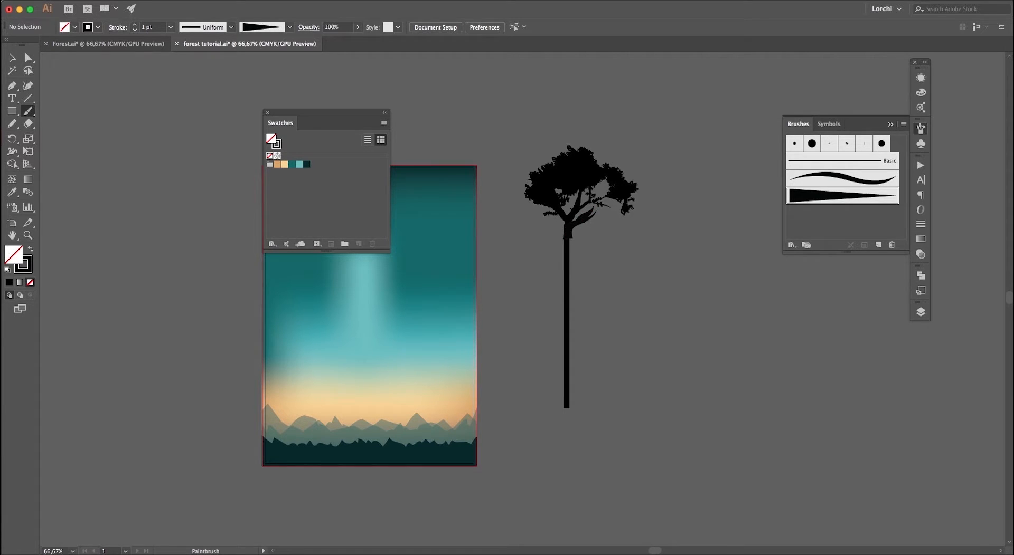
{"action": "left_click_drag", "start_coordinate": [566, 239], "coordinate": [535, 210]}
{"action": "mouse_move", "coordinate": [579, 386]}
{"action": "left_mouse_down"}
{"action": "mouse_move", "coordinate": [565, 362]}
{"action": "mouse_move", "coordinate": [552, 404]}
{"action": "left_mouse_up"}
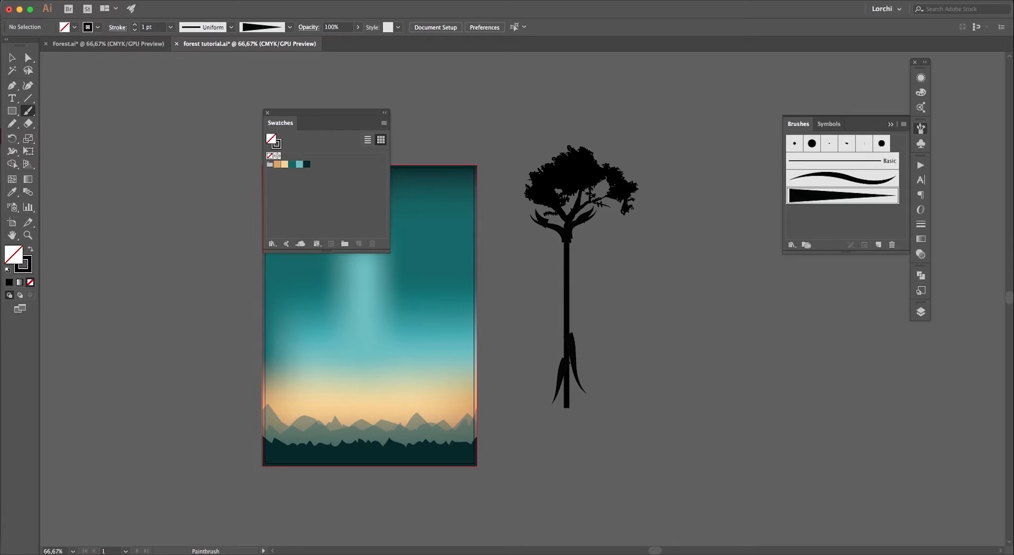
- Thin all the painted branch and root strokes to a 0.5 pt stroke weight
{"action": "key", "text": "v"}
{"action": "left_click", "coordinate": [587, 214]}
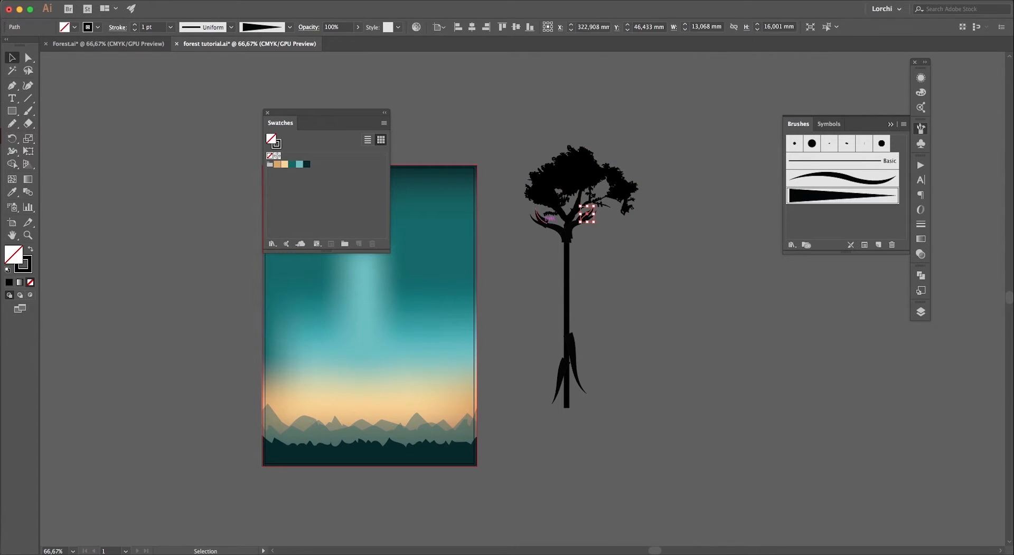
{"action": "left_click", "coordinate": [544, 219], "text": "shift"}
{"action": "left_click", "coordinate": [556, 228], "text": "shift"}
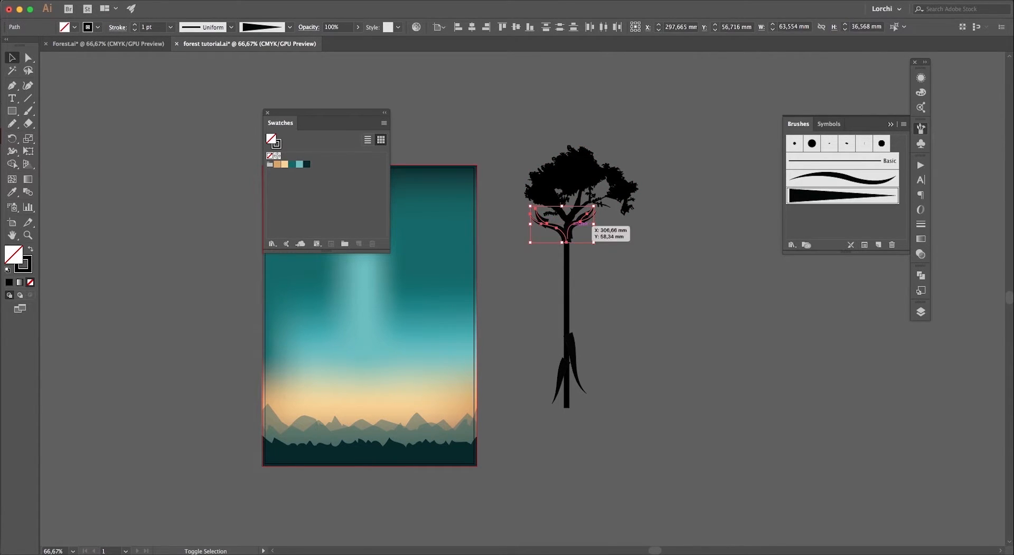
{"action": "left_click", "coordinate": [586, 219], "text": "shift"}
{"action": "left_click", "coordinate": [573, 365], "text": "shift"}
{"action": "left_click", "coordinate": [562, 369], "text": "shift"}
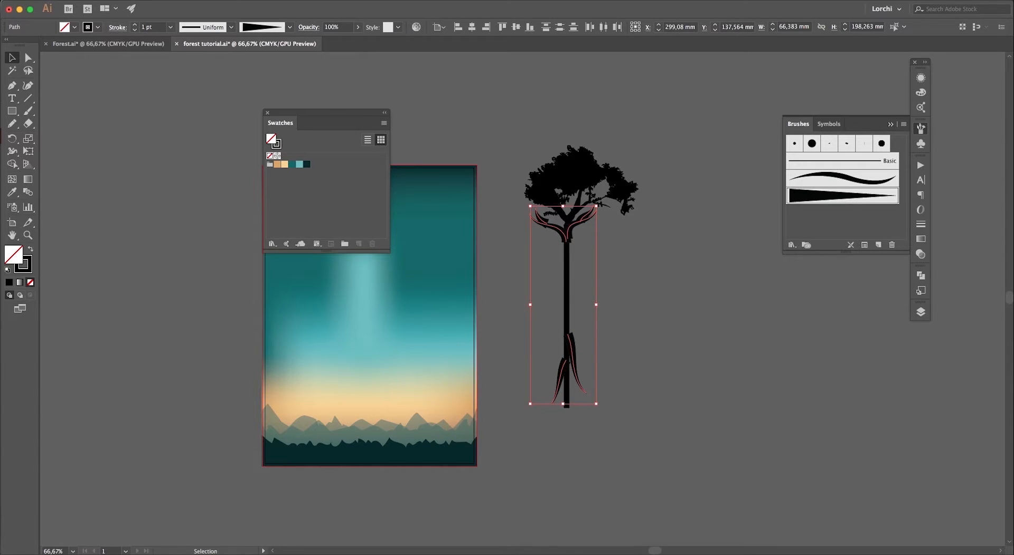
{"action": "left_click", "coordinate": [170, 26]}
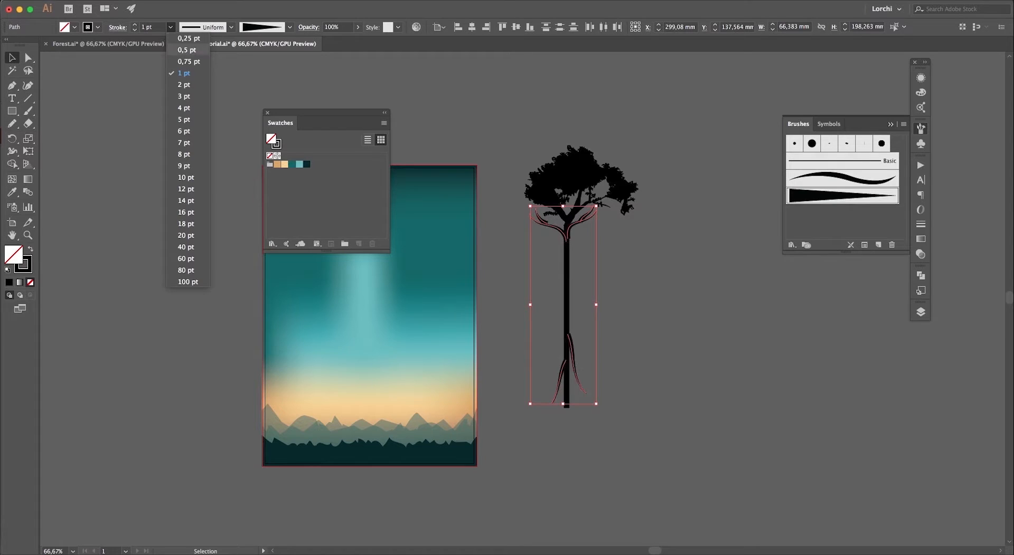
{"action": "left_click", "coordinate": [187, 49]}
{"action": "key", "text": "super+shift+a"}
- Reposition the lower end anchors of the two main branch strokes so they merge into the trunk
{"action": "key", "text": "z"}
{"action": "left_click_drag", "start_coordinate": [511, 139], "coordinate": [659, 414]}
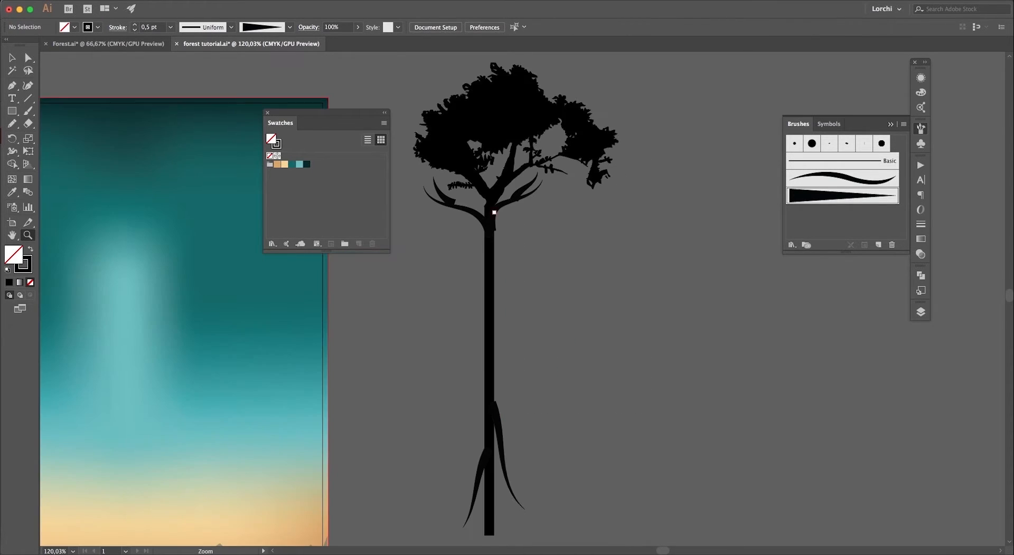
{"action": "key", "text": "v"}
{"action": "left_click", "coordinate": [494, 212]}
{"action": "left_click", "coordinate": [29, 57]}
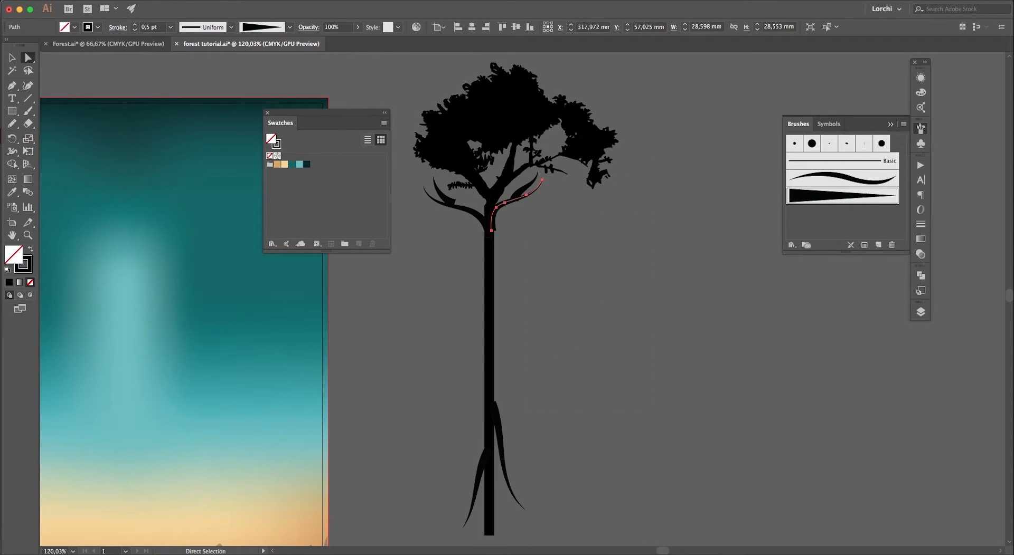
{"action": "left_click_drag", "start_coordinate": [491, 230], "coordinate": [490, 250]}
{"action": "left_click", "coordinate": [501, 233]}
{"action": "left_click", "coordinate": [488, 236]}
{"action": "left_click", "coordinate": [496, 215]}
{"action": "left_click", "coordinate": [508, 221]}
{"action": "left_click", "coordinate": [522, 189]}
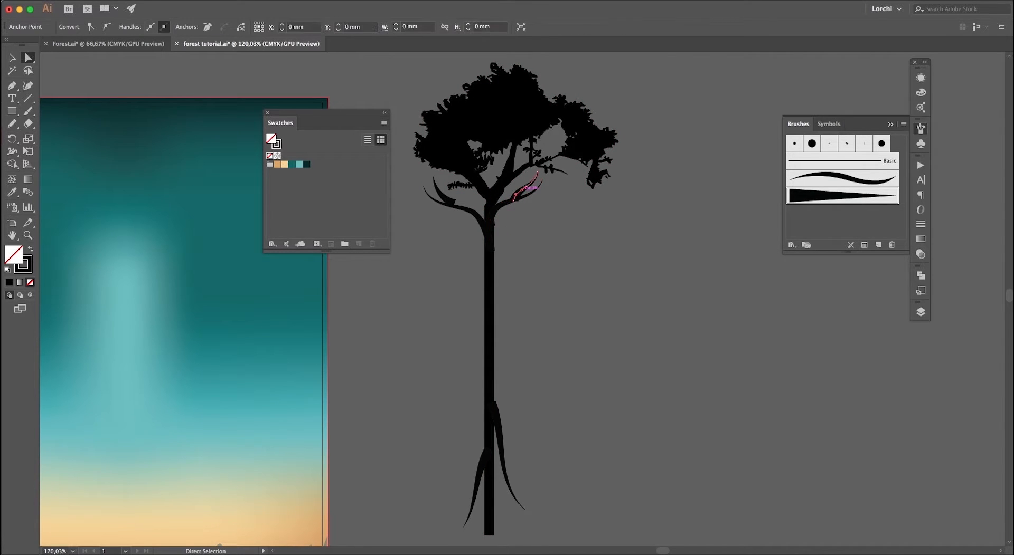
- Set the stroke weight of the small side twigs on the left and right branches to 0.25 pt
{"action": "key", "text": "v"}
{"action": "left_click", "coordinate": [450, 194]}
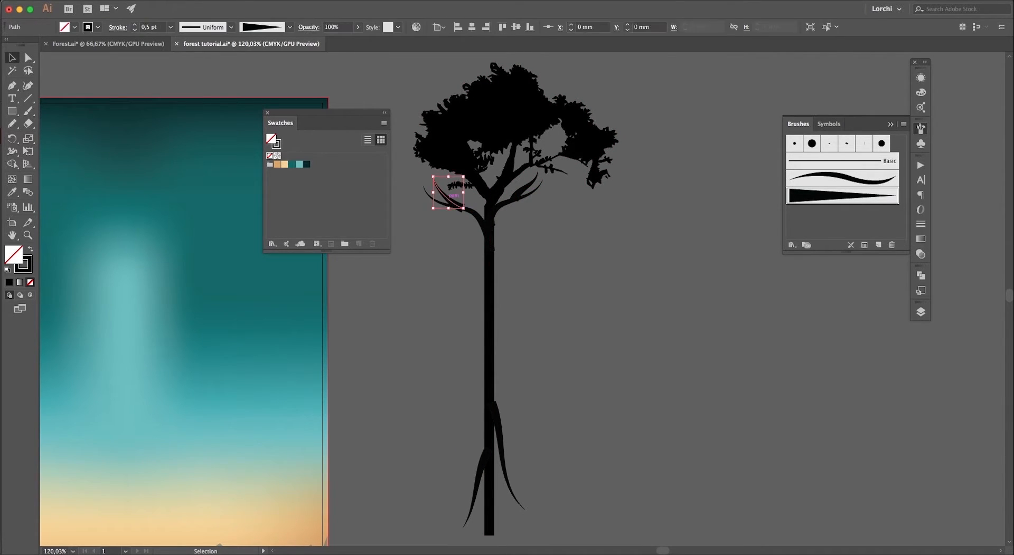
{"action": "left_click", "coordinate": [170, 27]}
{"action": "left_click", "coordinate": [179, 35]}
{"action": "left_click", "coordinate": [525, 186]}
{"action": "left_click", "coordinate": [170, 27]}
{"action": "left_click", "coordinate": [179, 36]}
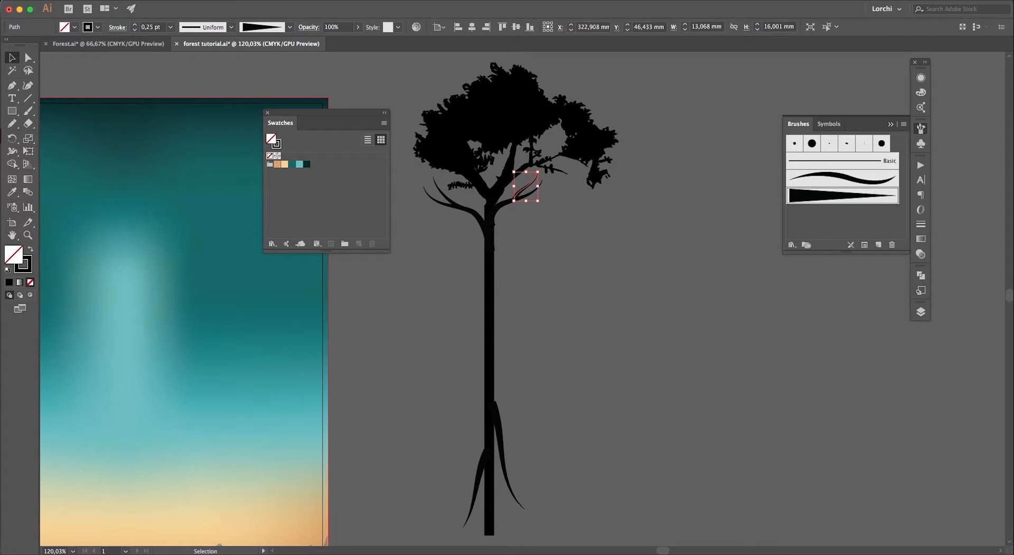
{"action": "left_click", "coordinate": [238, 56]}
- Fine-tune the left branch's lower anchor inside the trunk and pull the right root's upper end into the trunk
{"action": "key", "text": "a"}
{"action": "left_click", "coordinate": [490, 250]}
{"action": "left_click", "coordinate": [507, 250]}
{"action": "left_click", "coordinate": [490, 250]}
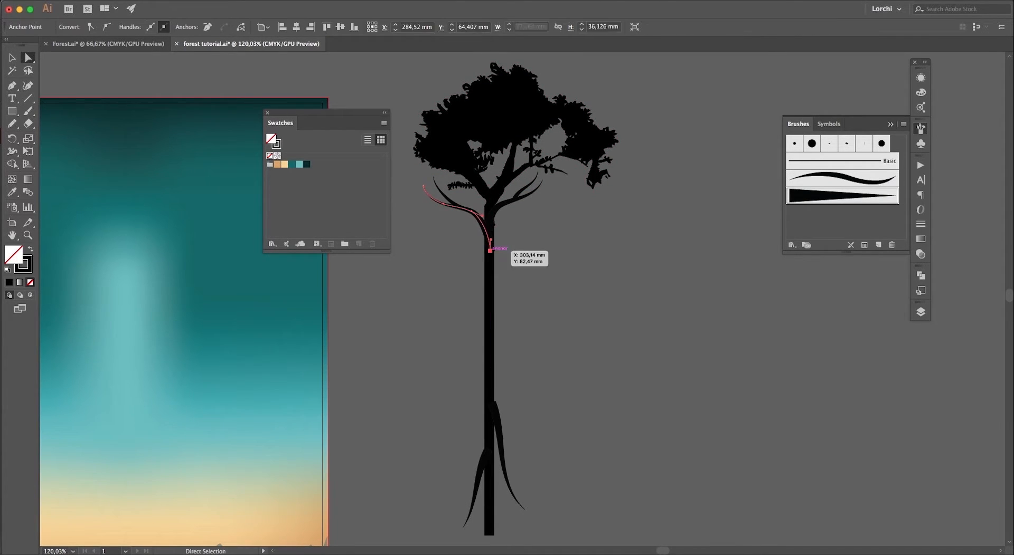
{"action": "left_click_drag", "start_coordinate": [490, 251], "coordinate": [489, 248]}
{"action": "left_click", "coordinate": [508, 249]}
{"action": "scroll", "coordinate": [501, 264], "scroll_direction": "down", "scroll_amount": 2}
{"action": "left_click_drag", "start_coordinate": [486, 368], "coordinate": [483, 360]}
{"action": "key", "text": "super+shift+a"}
- Paint another small branch about 23 × 13 mm on the trunk's right side and set its stroke to 0.25 pt
{"action": "key", "text": "b"}
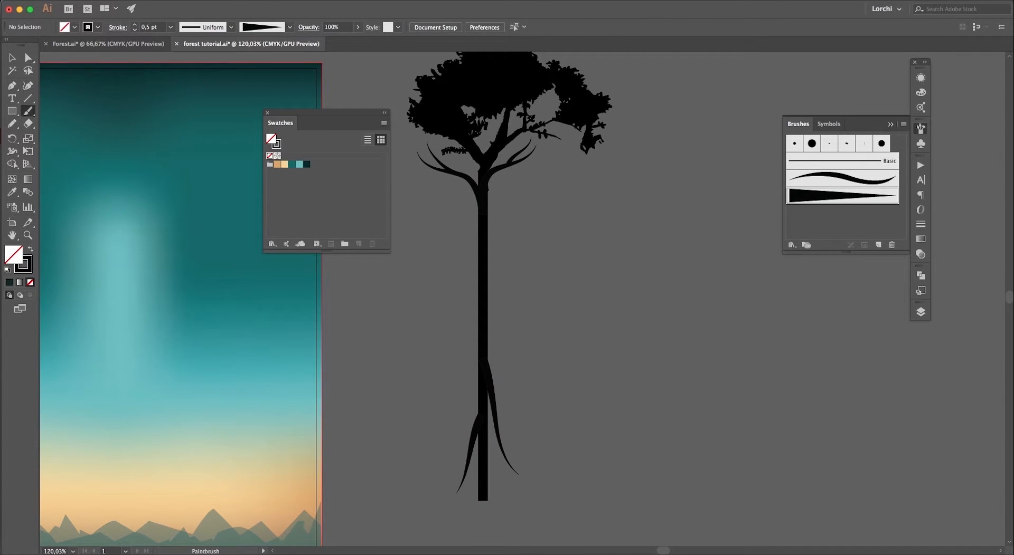
{"action": "left_click_drag", "start_coordinate": [487, 191], "coordinate": [529, 170]}
{"action": "key", "text": "v"}
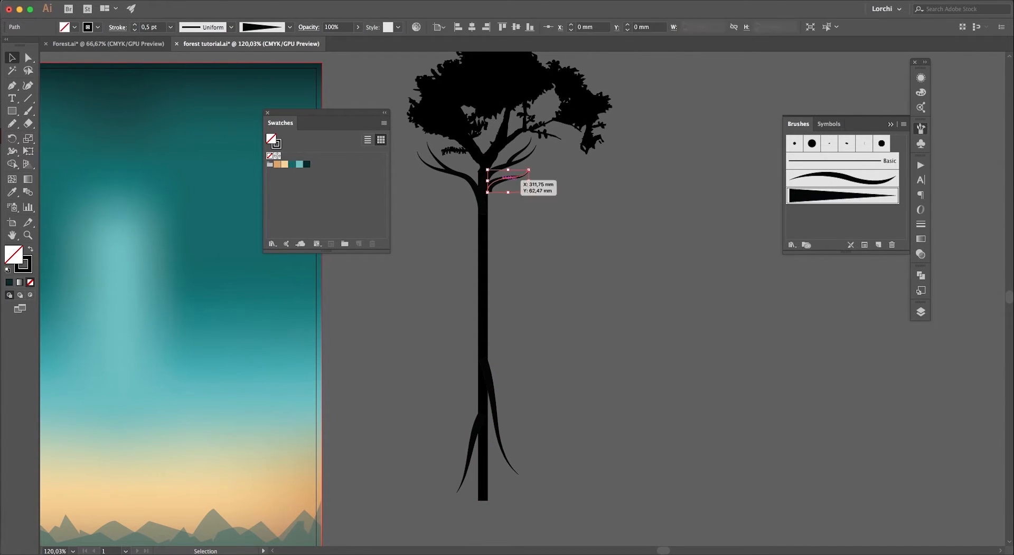
{"action": "left_click", "coordinate": [170, 27]}
{"action": "left_click", "coordinate": [180, 38]}
{"action": "key", "text": "super+shift+a"}
- Move the base anchor of the new small right branch inward so it joins the trunk
{"action": "left_click", "coordinate": [491, 181]}
{"action": "left_click", "coordinate": [487, 191]}
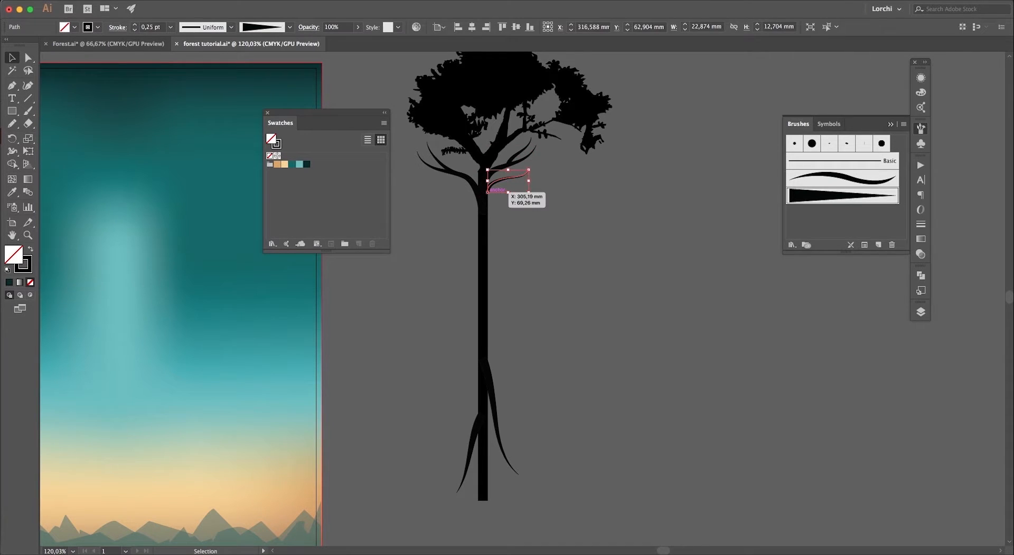
{"action": "key", "text": "a"}
{"action": "left_click_drag", "start_coordinate": [487, 191], "coordinate": [484, 194]}
{"action": "key", "text": "super+shift+a"}
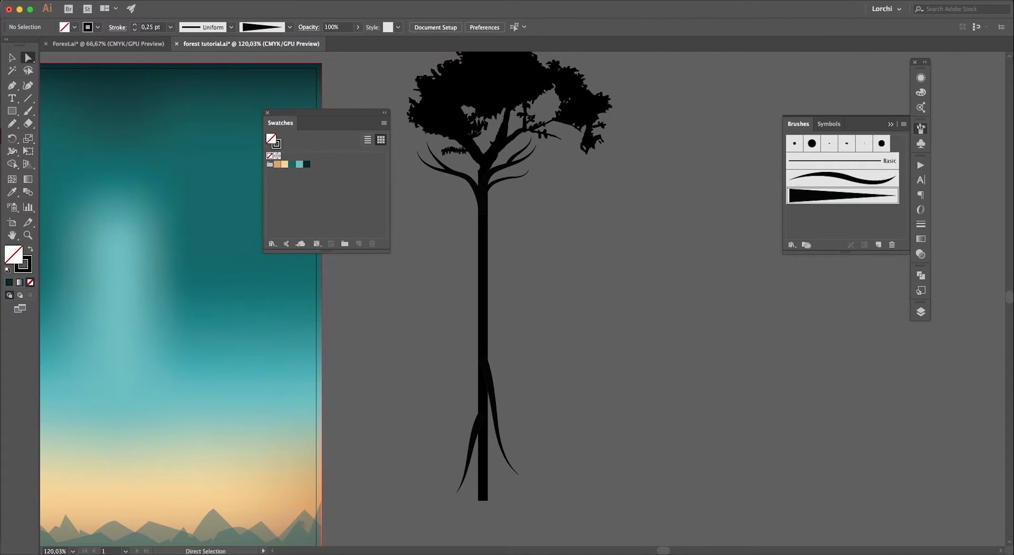
- Paint thin curved rootlets around the trunk's foot and a small twig on the left branch using Art Brush 1
{"action": "left_click", "coordinate": [842, 179]}
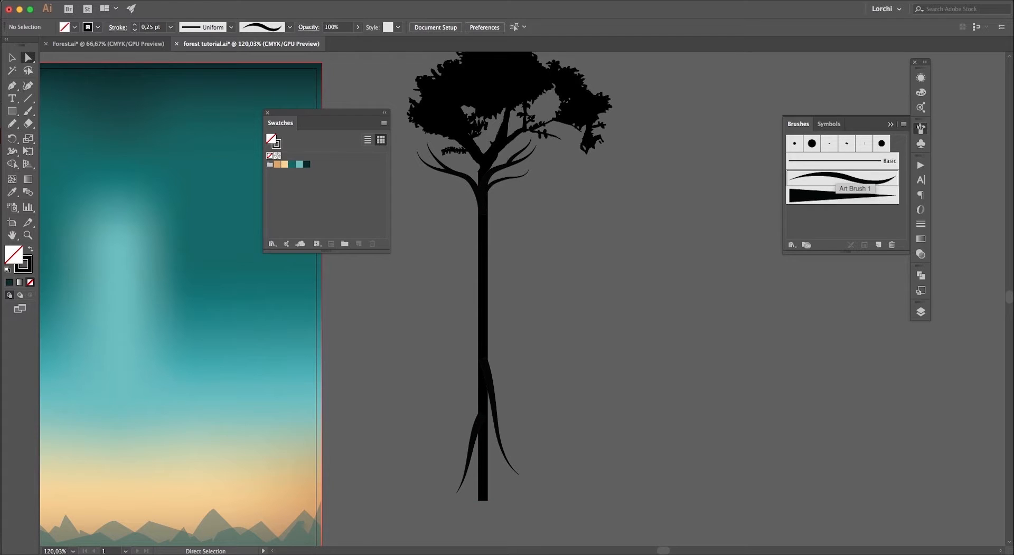
{"action": "key", "text": "b"}
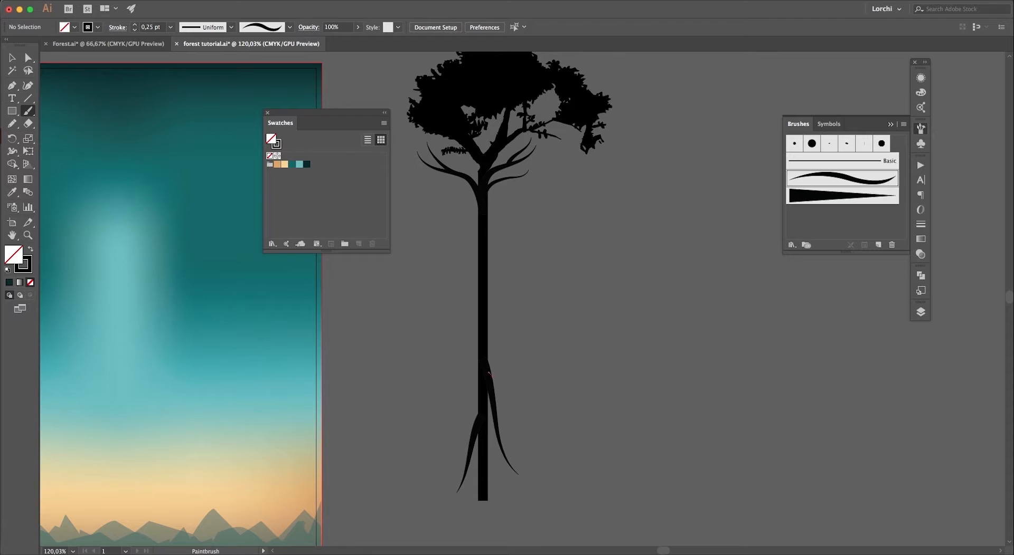
{"action": "mouse_move", "coordinate": [507, 401]}
{"action": "left_mouse_down"}
{"action": "mouse_move", "coordinate": [474, 370]}
{"action": "mouse_move", "coordinate": [467, 409]}
{"action": "left_mouse_up"}
{"action": "left_click_drag", "start_coordinate": [517, 461], "coordinate": [471, 497]}
{"action": "left_click_drag", "start_coordinate": [469, 178], "coordinate": [470, 180]}
- Extend the tip of the longest branch on the trunk's right side slightly outward by moving its end anchor
{"action": "key", "text": "space"}
{"action": "left_click_drag", "start_coordinate": [482, 295], "coordinate": [513, 326]}
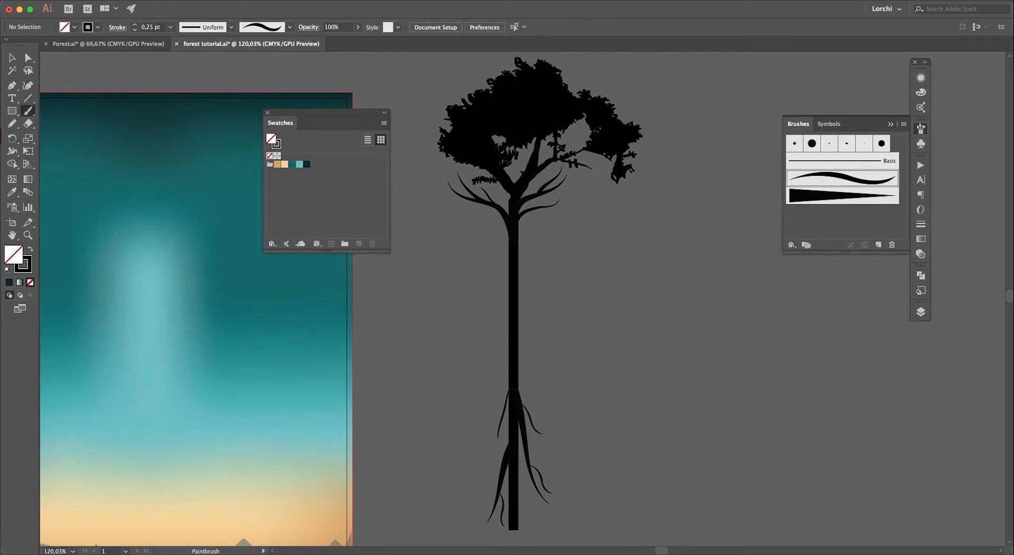
{"action": "key", "text": "alt+super"}
{"action": "key", "text": "v"}
{"action": "left_click", "coordinate": [562, 180]}
{"action": "key", "text": "a"}
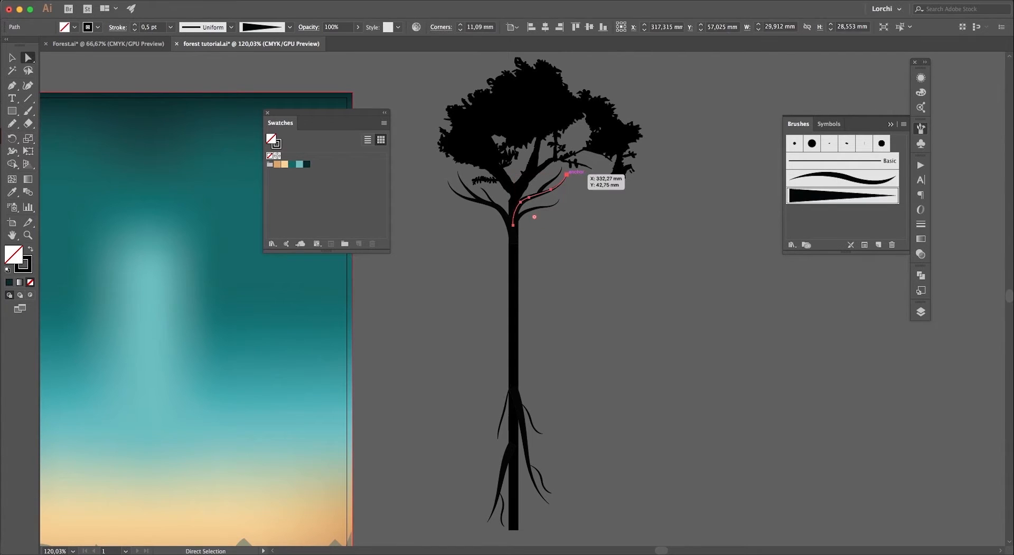
{"action": "left_click_drag", "start_coordinate": [566, 175], "coordinate": [577, 172]}
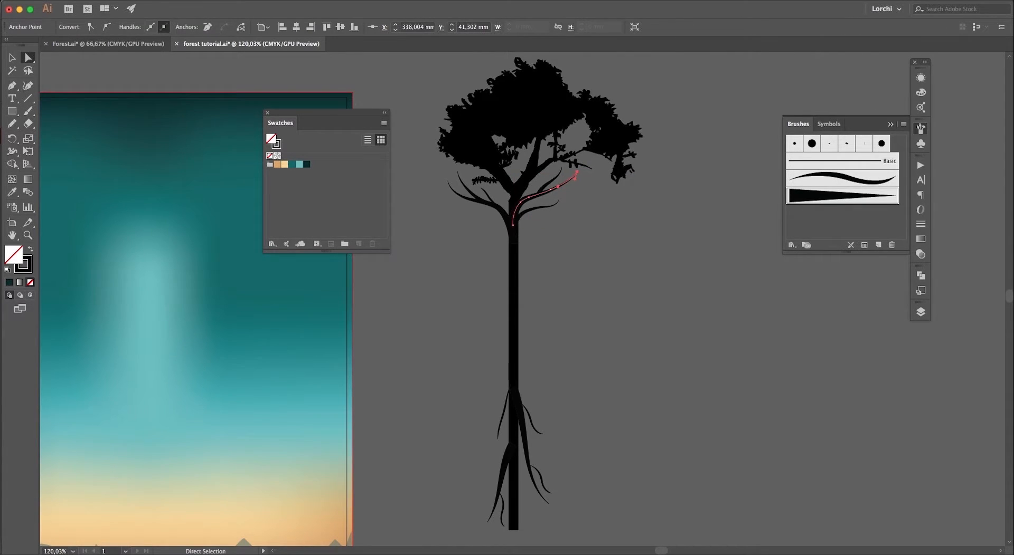
{"action": "key", "text": "super+shift+a"}
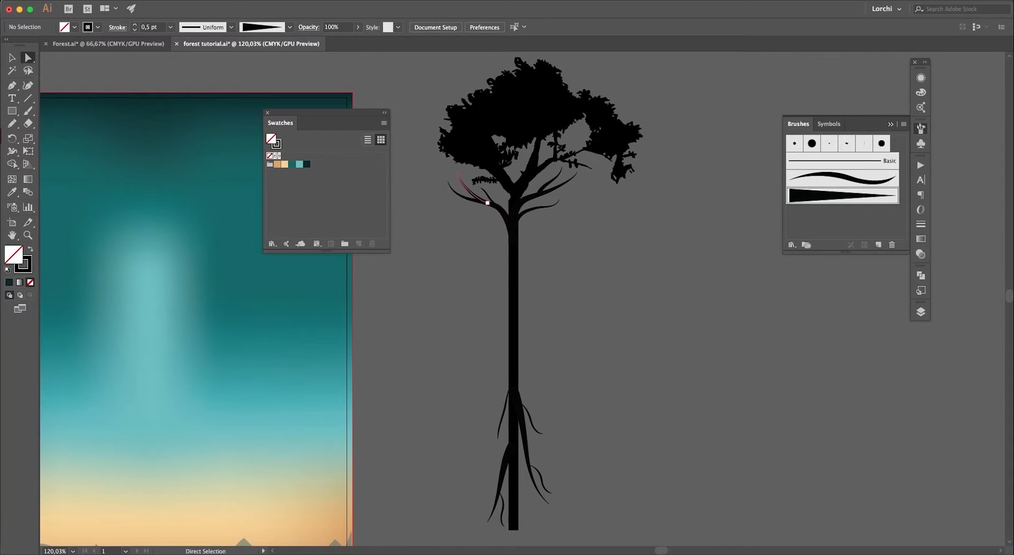
- Move the end anchor of the long left branch outward to lengthen its tip
{"action": "left_click", "coordinate": [487, 203]}
{"action": "left_click_drag", "start_coordinate": [448, 181], "coordinate": [439, 184]}
{"action": "key", "text": "super+shift+a"}
{"action": "key", "text": "v"}
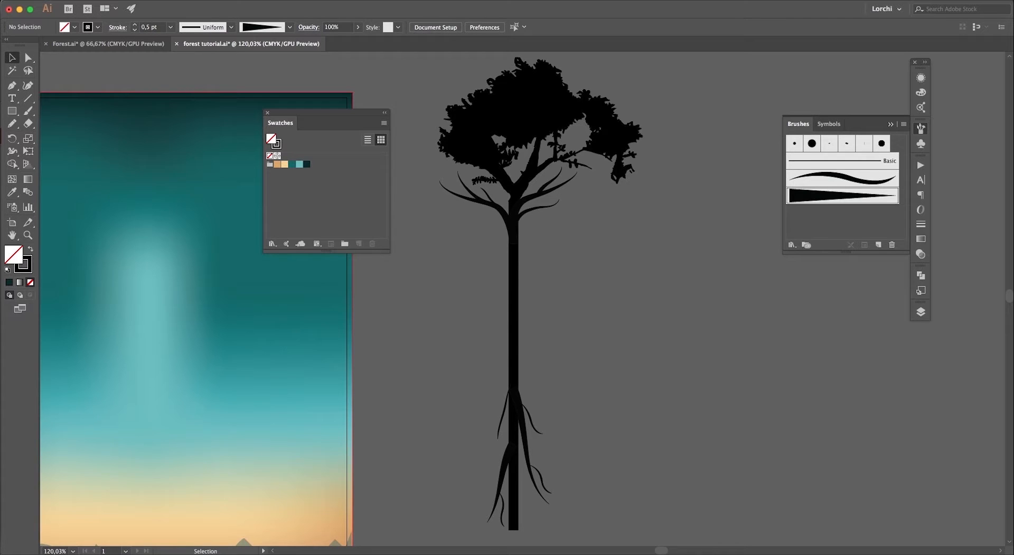
- Set the stroke of the large root on the trunk's lower left side to 0.25 pt
{"action": "left_click", "coordinate": [510, 455]}
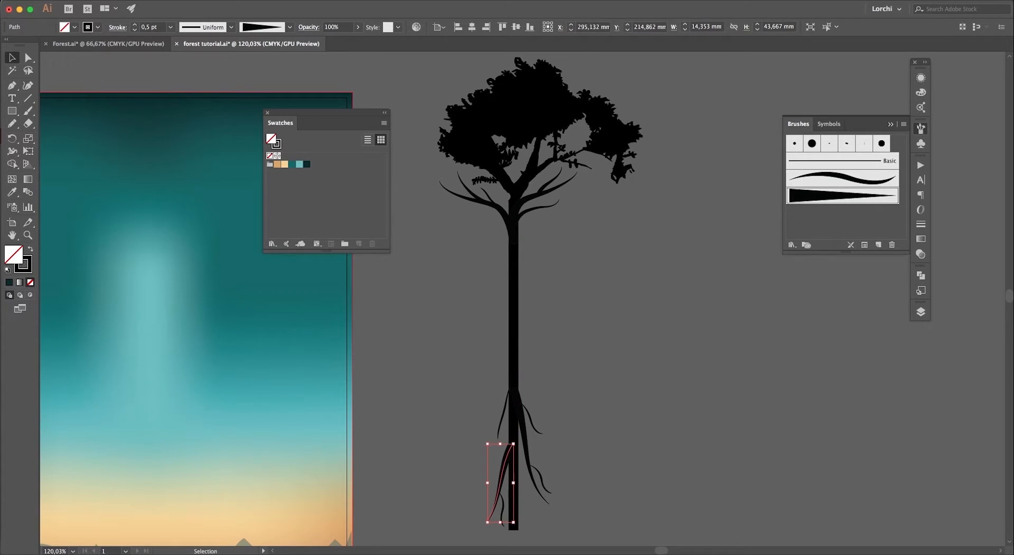
{"action": "left_click", "coordinate": [170, 27]}
{"action": "left_click", "coordinate": [187, 39]}
{"action": "key", "text": "super+shift+a"}
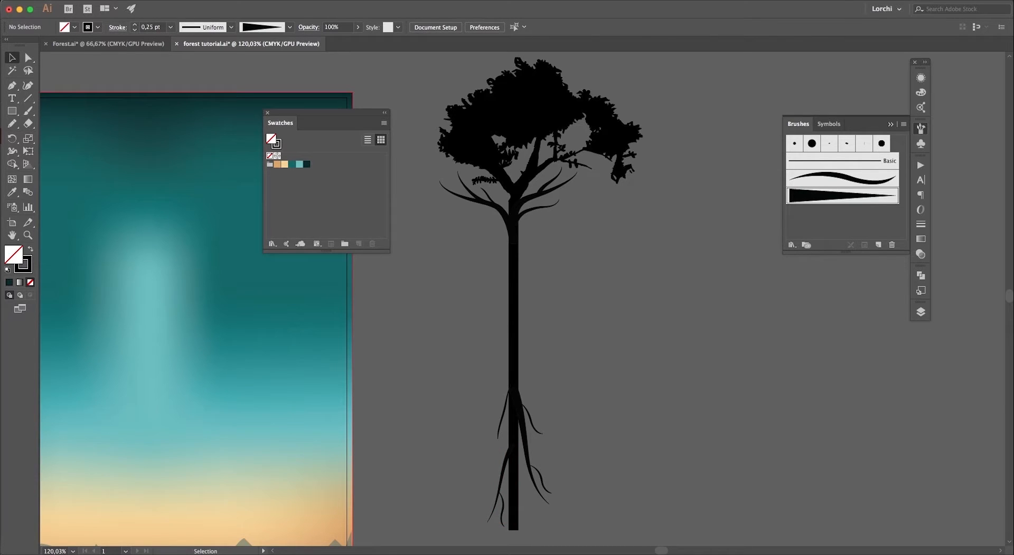
- Apply the tapered art brush to the small left twig and stretch the long left branch slightly farther outward
{"action": "left_click", "coordinate": [489, 198]}
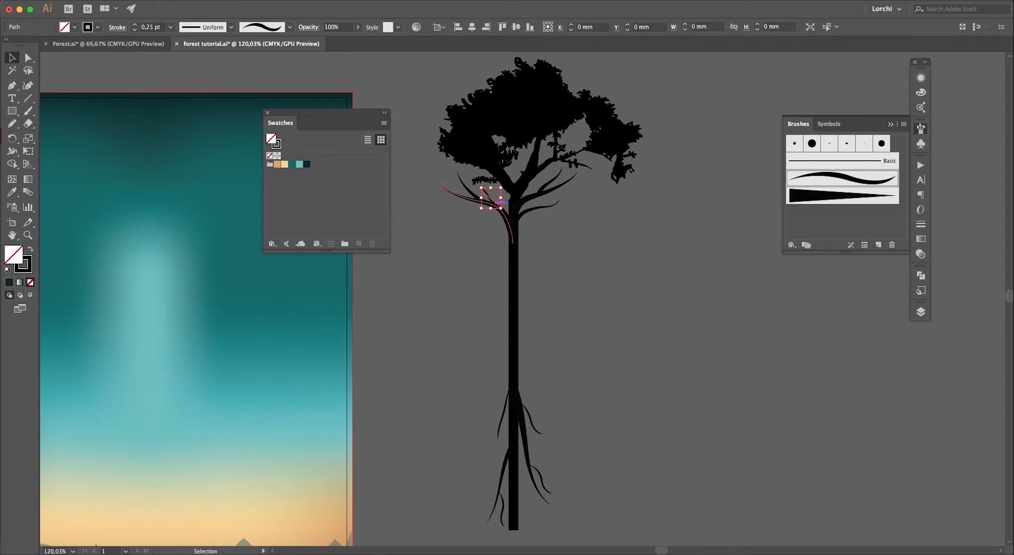
{"action": "left_click", "coordinate": [842, 196]}
{"action": "left_click_drag", "start_coordinate": [439, 181], "coordinate": [431, 181]}
{"action": "key", "text": "super+shift+a"}
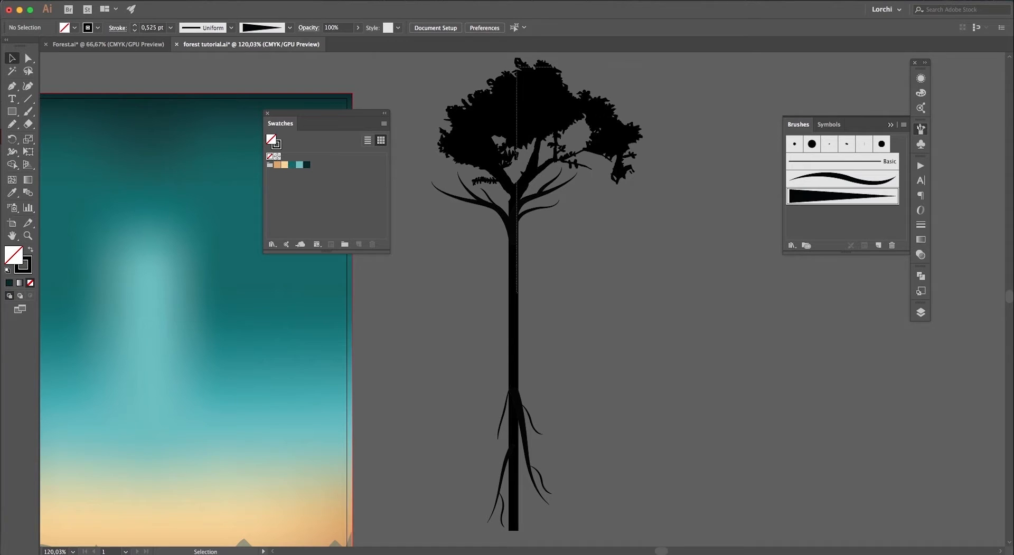
- Expand the appearance of all tree parts and unite them into one silhouette
{"action": "key", "text": "super+a"}
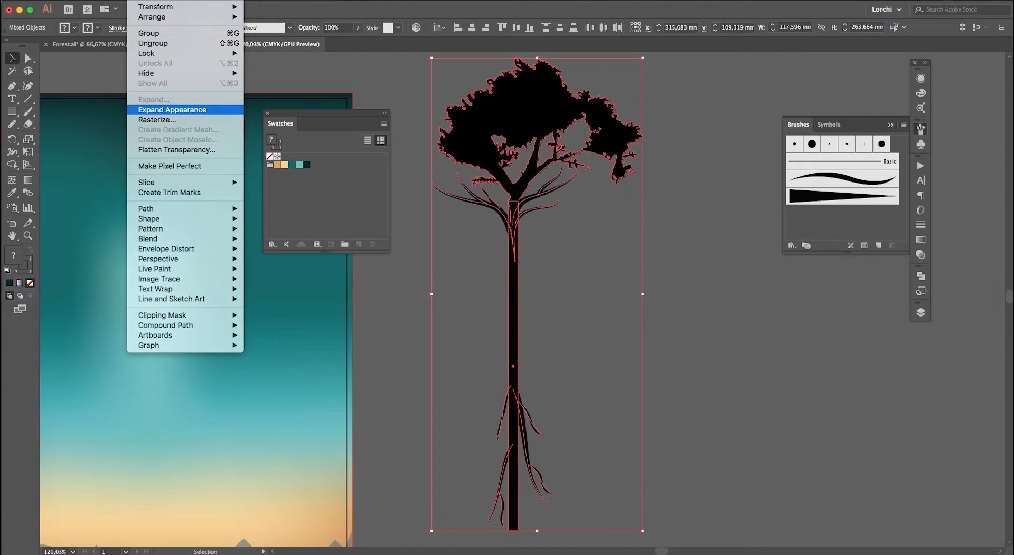
{"action": "left_click", "coordinate": [172, 110]}
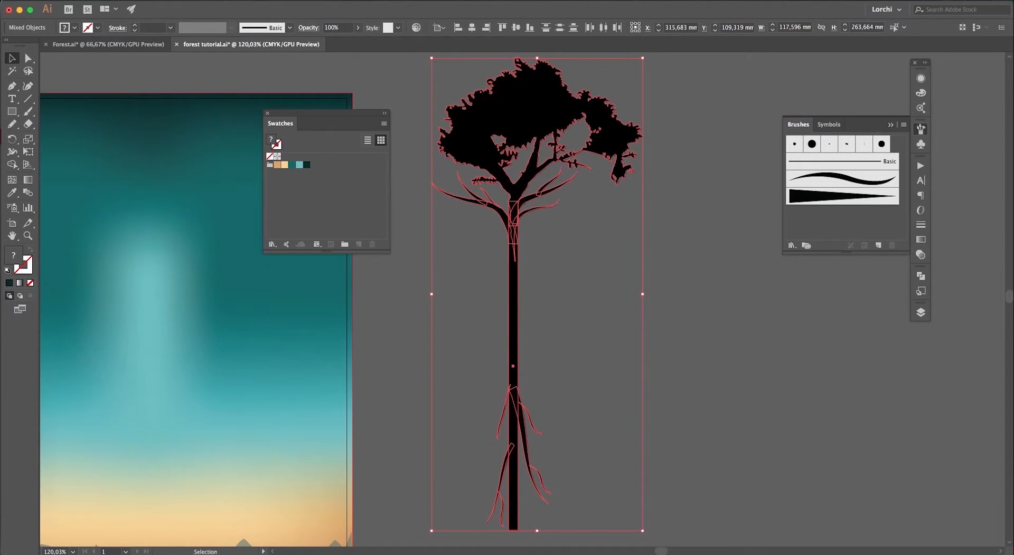
{"action": "left_click", "coordinate": [920, 276]}
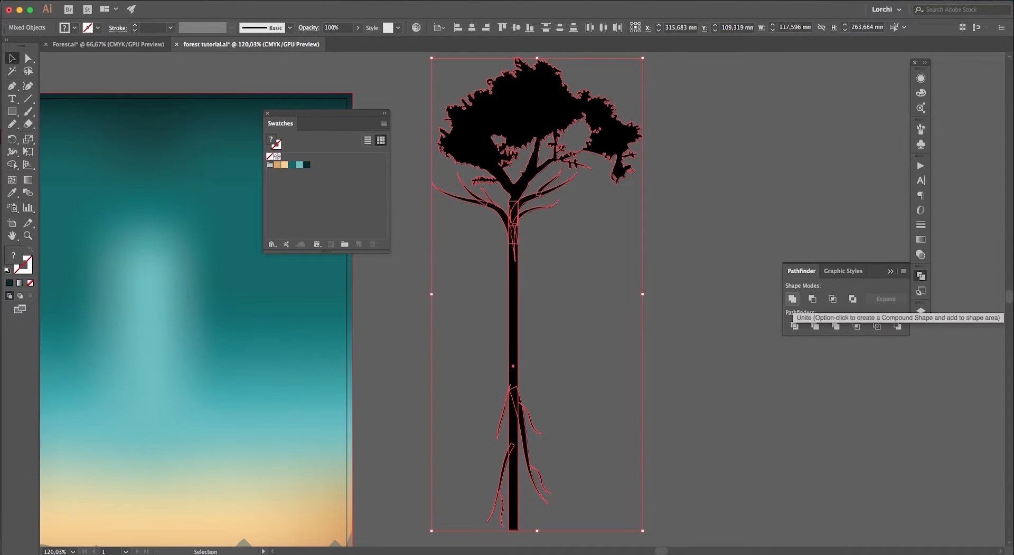
{"action": "left_click", "coordinate": [792, 299]}
{"action": "key", "text": "super+shift+a"}
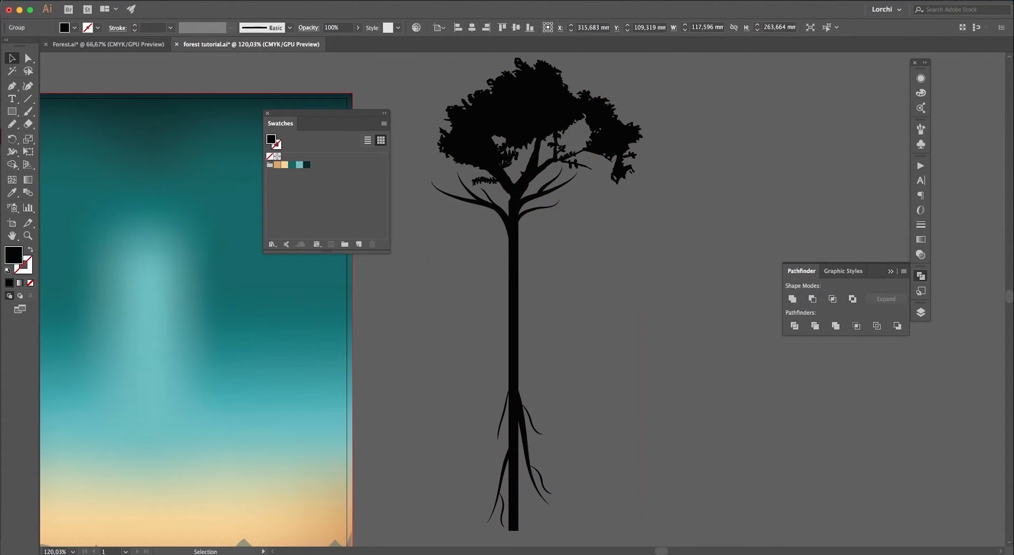
- Reposition the united tree beside the poster, level with its top edge, and fill it with the darkest teal swatch
{"action": "key", "text": "super+minus"}
{"action": "key", "text": "super+minus"}
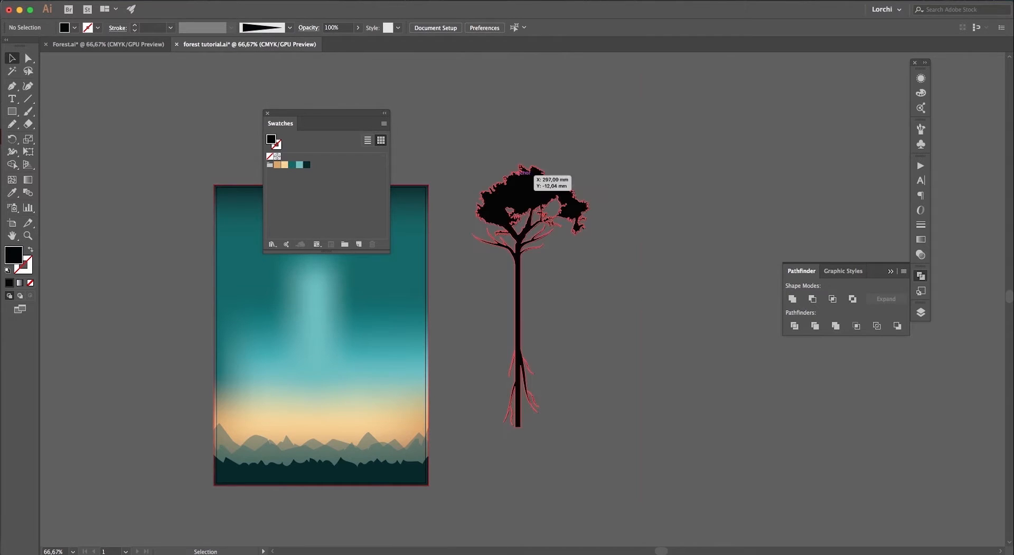
{"action": "left_click", "coordinate": [531, 173]}
{"action": "left_click_drag", "start_coordinate": [541, 185], "coordinate": [649, 141]}
{"action": "key", "text": "super+shift+a"}
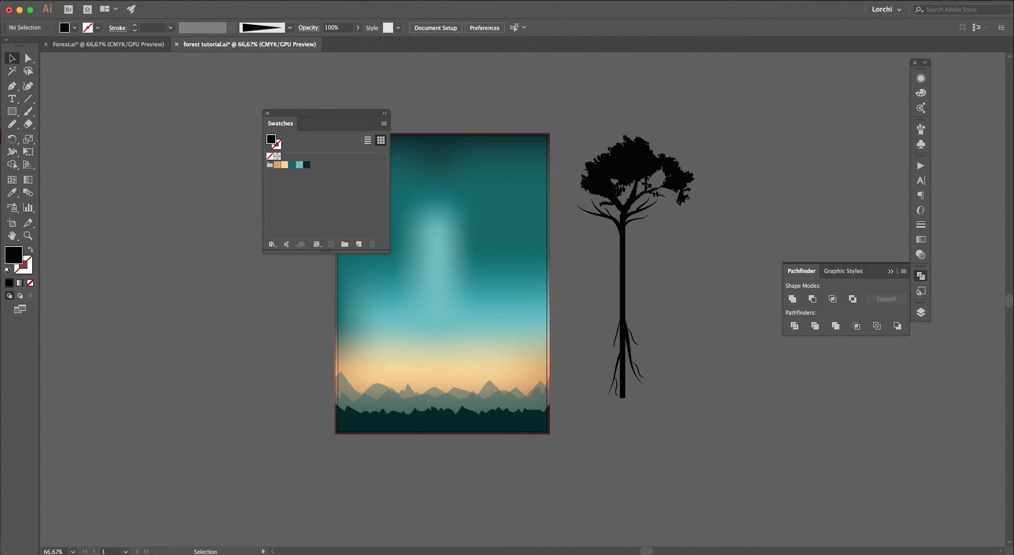
{"action": "key", "text": "super+minus"}
{"action": "left_click", "coordinate": [575, 291]}
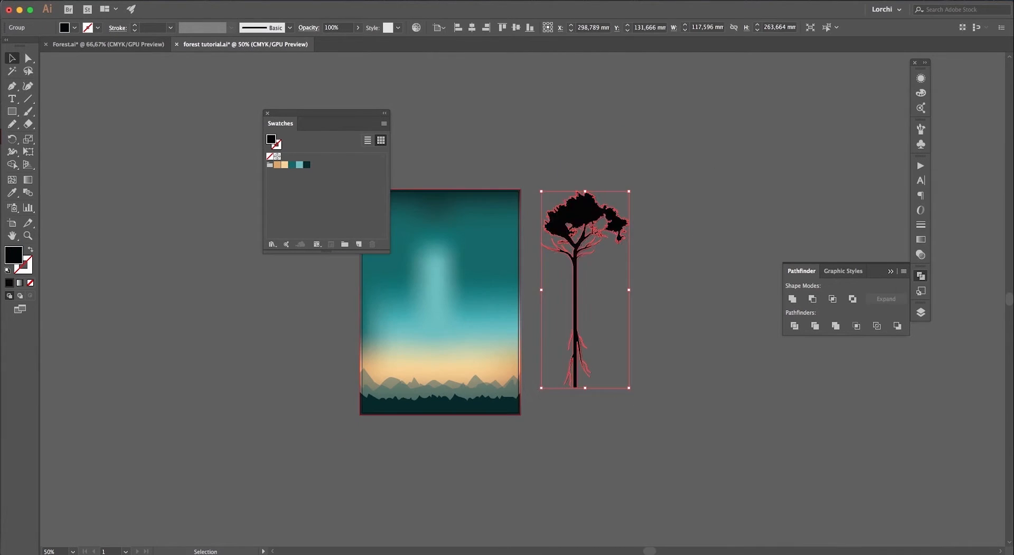
{"action": "left_click", "coordinate": [306, 165]}
- Place three dark tree copies on the poster, two at its left and one at its right, and save the file
{"action": "left_click_drag", "start_coordinate": [594, 212], "coordinate": [660, 222]}
{"action": "left_click_drag", "start_coordinate": [538, 248], "coordinate": [560, 243]}
{"action": "key", "text": "super+s"}
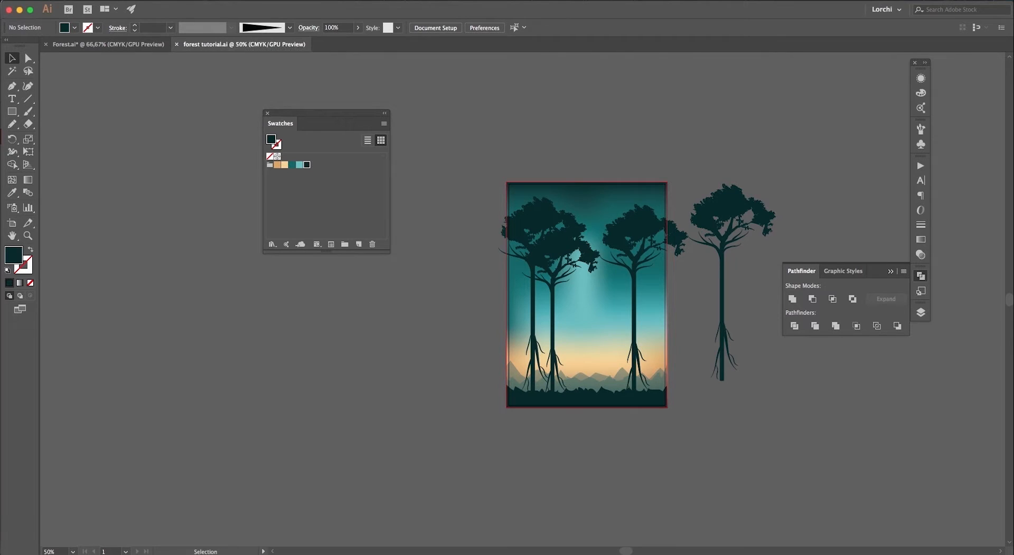
- Duplicate the spare tree behind the poster's right-hand tree, enlarge it to about 132 × 296 mm and set its opacity to 70%
{"action": "left_click_drag", "start_coordinate": [740, 206], "coordinate": [625, 206], "text": "alt"}
{"action": "left_click_drag", "start_coordinate": [666, 380], "coordinate": [675, 401]}
{"action": "key", "text": "7"}
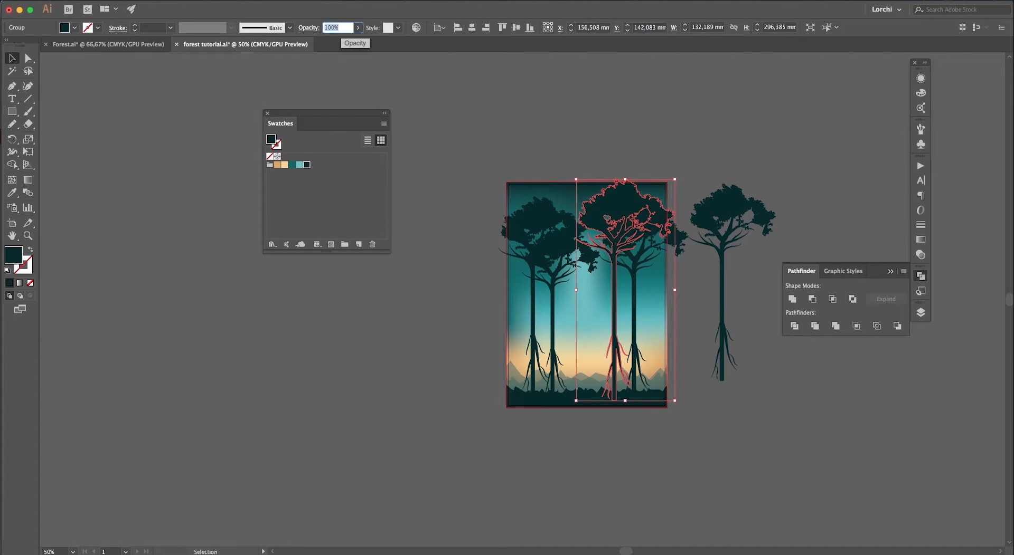
{"action": "left_click_drag", "start_coordinate": [606, 217], "coordinate": [607, 226]}
- Lower the dark front trees slightly so their trunks reach farther into the ground strip
{"action": "left_click", "coordinate": [702, 448]}
{"action": "left_click", "coordinate": [552, 316]}
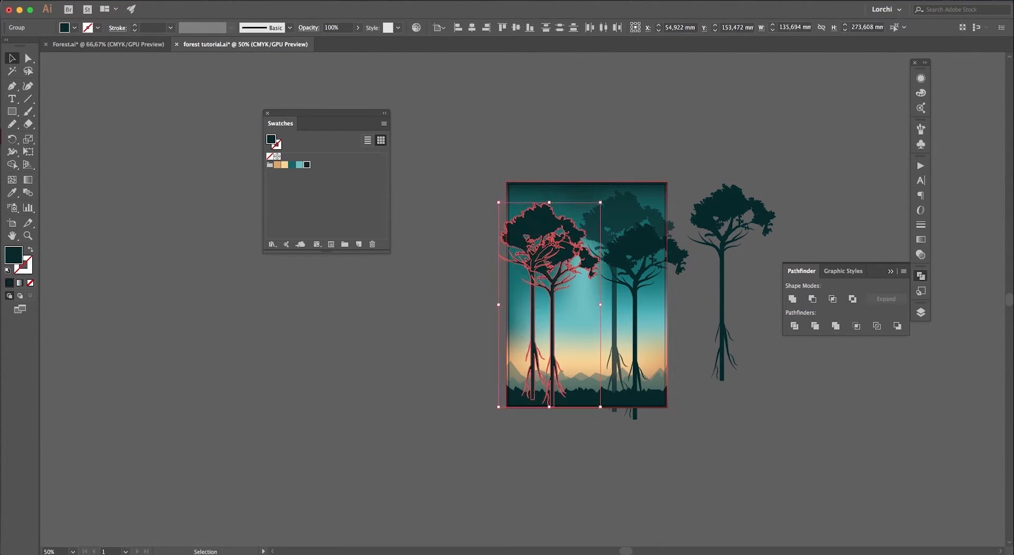
{"action": "left_click", "coordinate": [580, 464]}
- Reflect the large 70% opacity tree across the vertical axis and shift it to stand behind the right front tree
{"action": "left_click", "coordinate": [628, 216]}
{"action": "right_click", "coordinate": [622, 199]}
{"action": "left_click", "coordinate": [747, 343]}
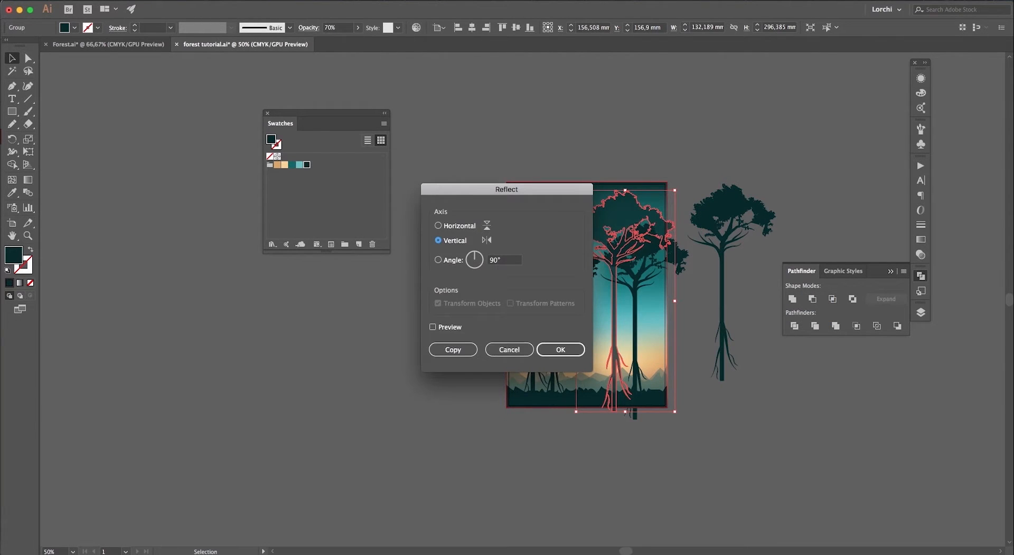
{"action": "left_click", "coordinate": [562, 349]}
{"action": "left_click_drag", "start_coordinate": [650, 210], "coordinate": [633, 210]}
{"action": "key", "text": "super+shift+a"}
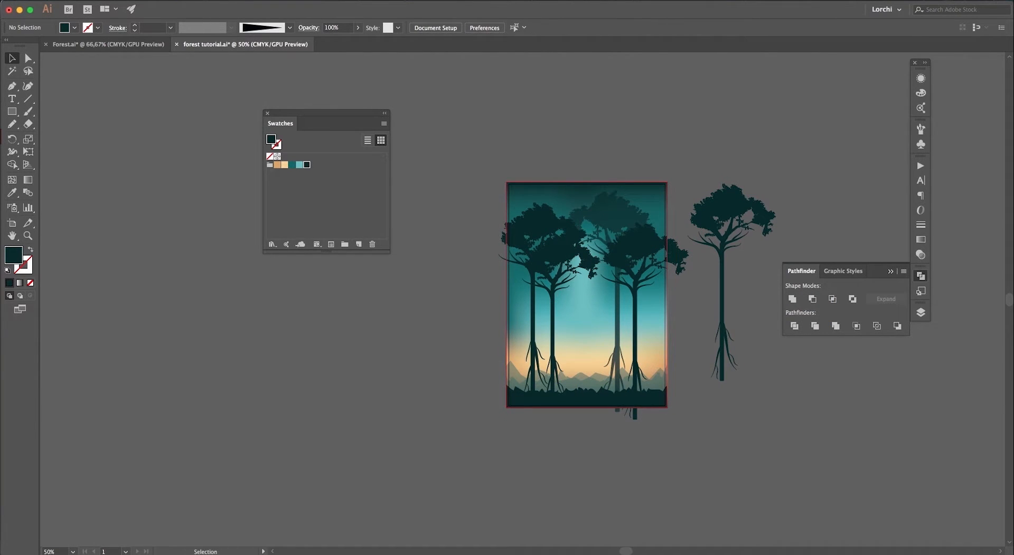
- Place a mirrored tree copy about 77 × 172 mm at 70% opacity on the poster's left edge and duplicate it near the right edge
{"action": "left_click_drag", "start_coordinate": [583, 277], "coordinate": [528, 296]}
{"action": "right_click", "coordinate": [527, 304]}
{"action": "left_click", "coordinate": [652, 447]}
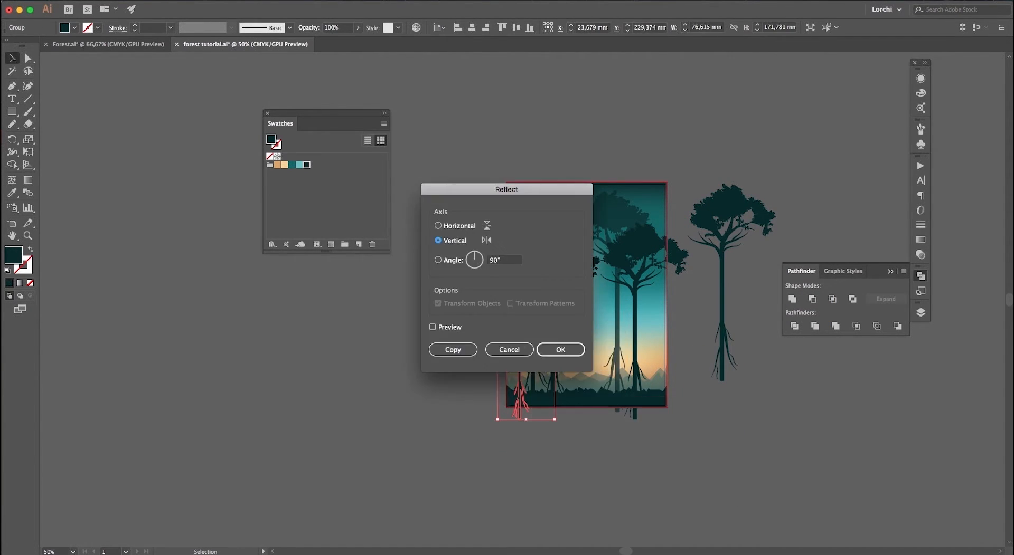
{"action": "left_click", "coordinate": [560, 349]}
{"action": "left_click_drag", "start_coordinate": [528, 343], "coordinate": [514, 344]}
{"action": "key", "text": "super+shift+a"}
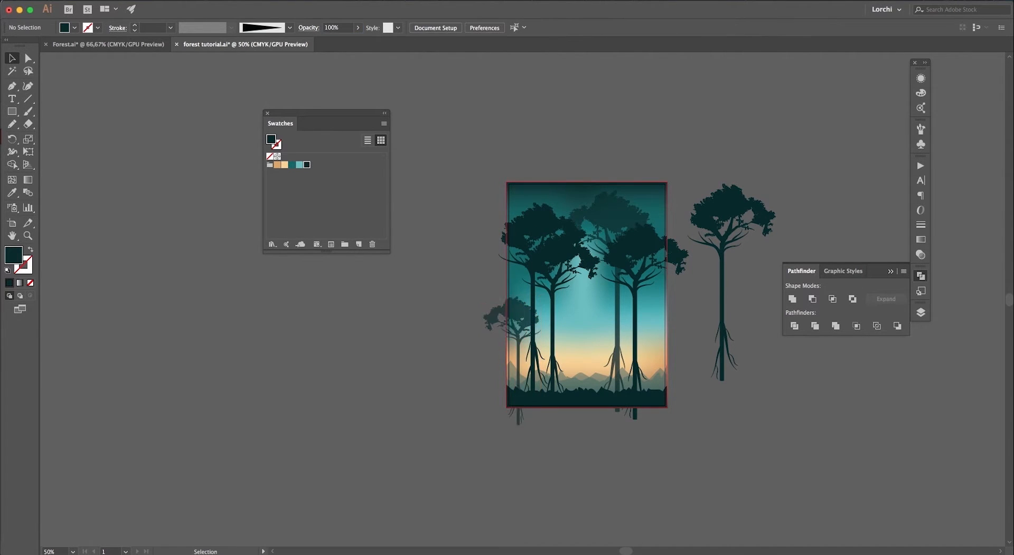
{"action": "left_click_drag", "start_coordinate": [607, 328], "coordinate": [667, 277]}
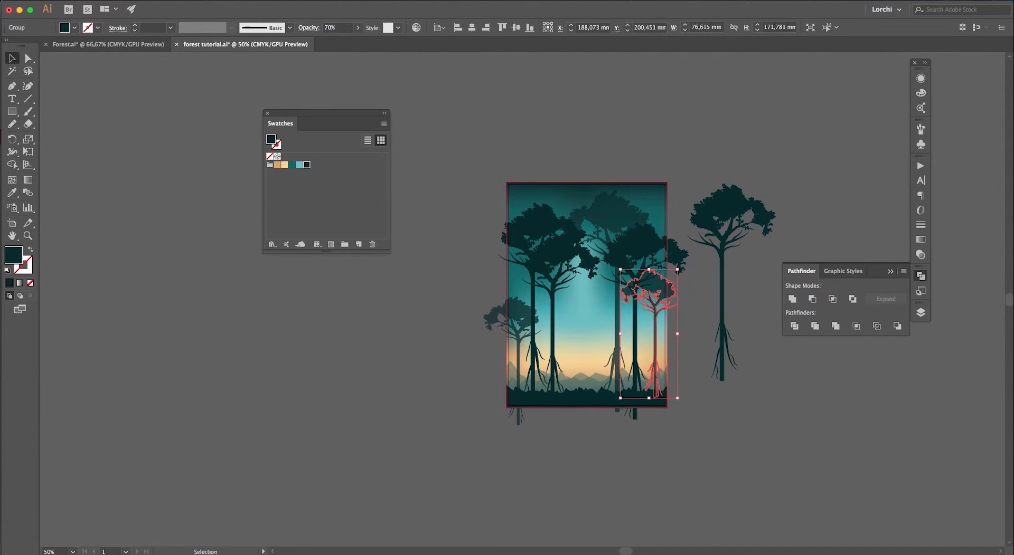
- Add a tree copy about 80 × 179 mm left of the poster's center, filled with the mid-teal swatch at 40% opacity
{"action": "left_click", "coordinate": [729, 222]}
{"action": "left_click_drag", "start_coordinate": [728, 222], "coordinate": [586, 277]}
{"action": "left_click_drag", "start_coordinate": [633, 448], "coordinate": [596, 425]}
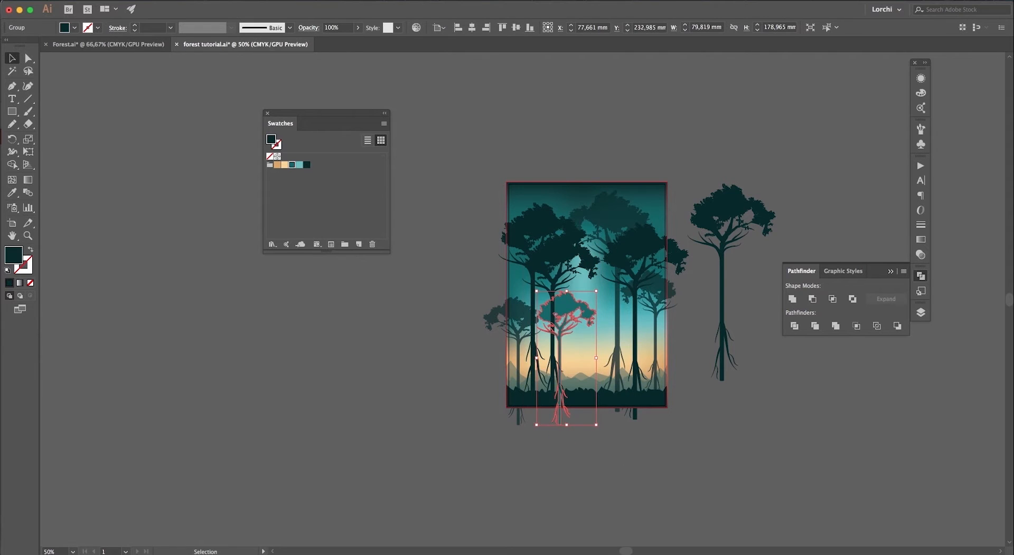
{"action": "left_click", "coordinate": [292, 164]}
{"action": "left_click", "coordinate": [338, 27]}
{"action": "type", "text": "40"}
{"action": "key", "text": "Return"}
{"action": "left_click_drag", "start_coordinate": [566, 317], "coordinate": [564, 351]}
- Distribute further copies of the faint teal tree across the poster's background between the front trunks
{"action": "scroll", "coordinate": [654, 316], "scroll_direction": "up", "scroll_amount": 3}
{"action": "left_click_drag", "start_coordinate": [502, 388], "coordinate": [590, 376]}
{"action": "key", "text": "super+shift+a"}
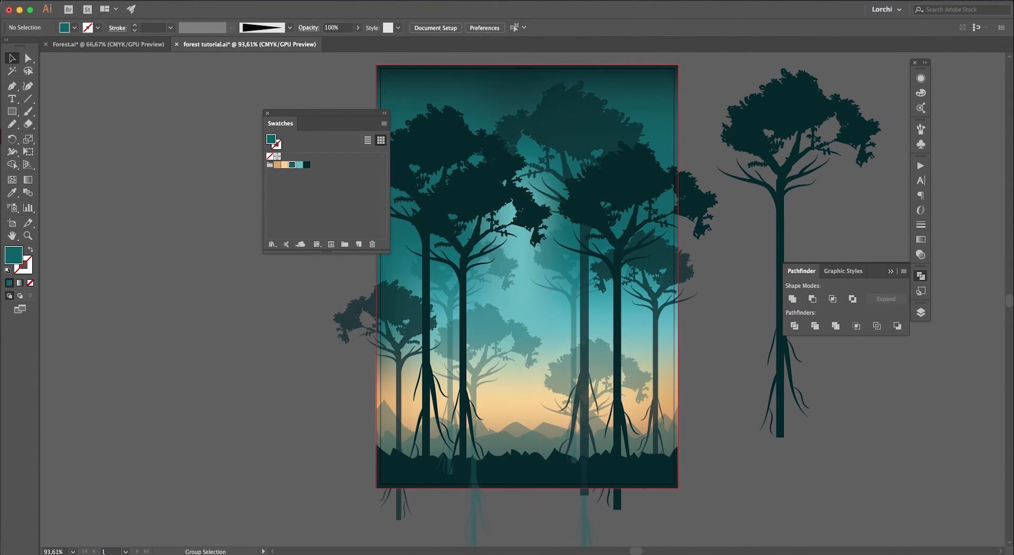
- Group all the trees on the poster and delete the spare tree standing beside it
{"action": "scroll", "coordinate": [462, 253], "scroll_direction": "left", "scroll_amount": 5}
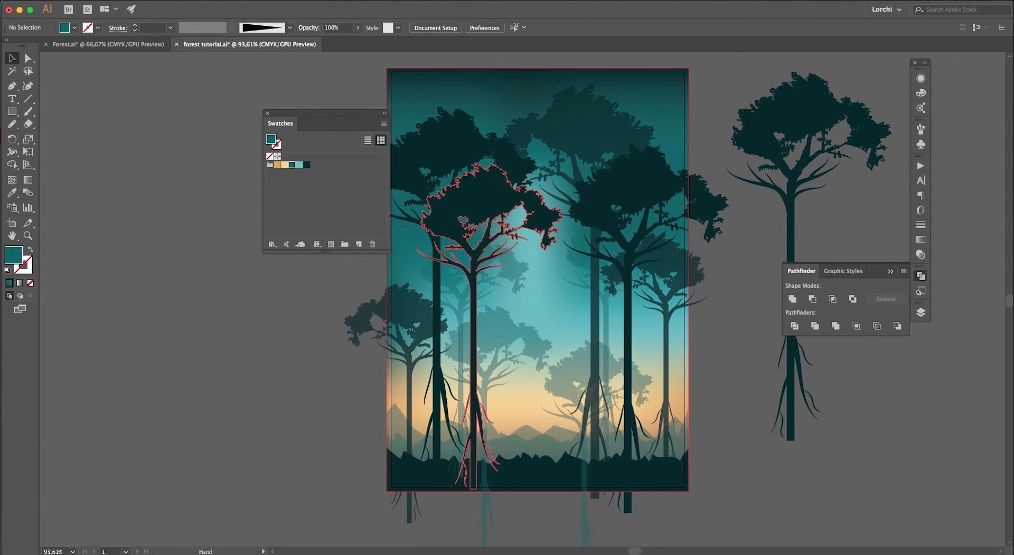
{"action": "left_click", "coordinate": [462, 254]}
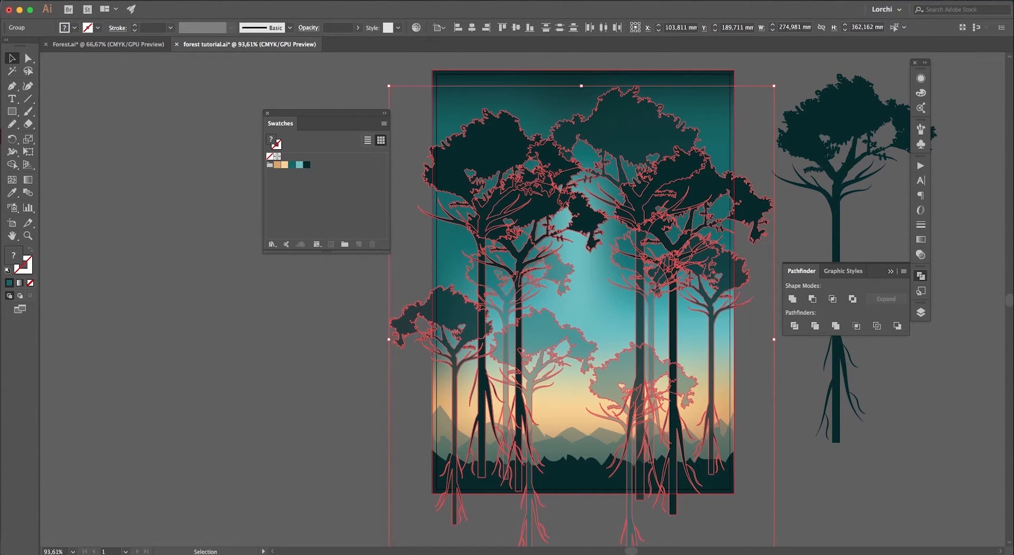
{"action": "key", "text": "a"}
{"action": "left_click", "coordinate": [835, 211]}
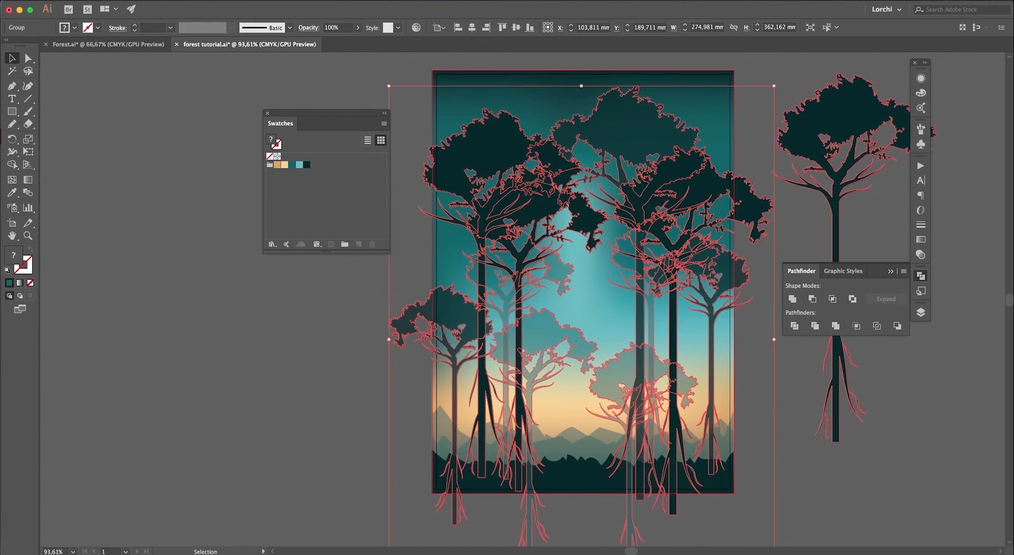
{"action": "key", "text": "Delete"}
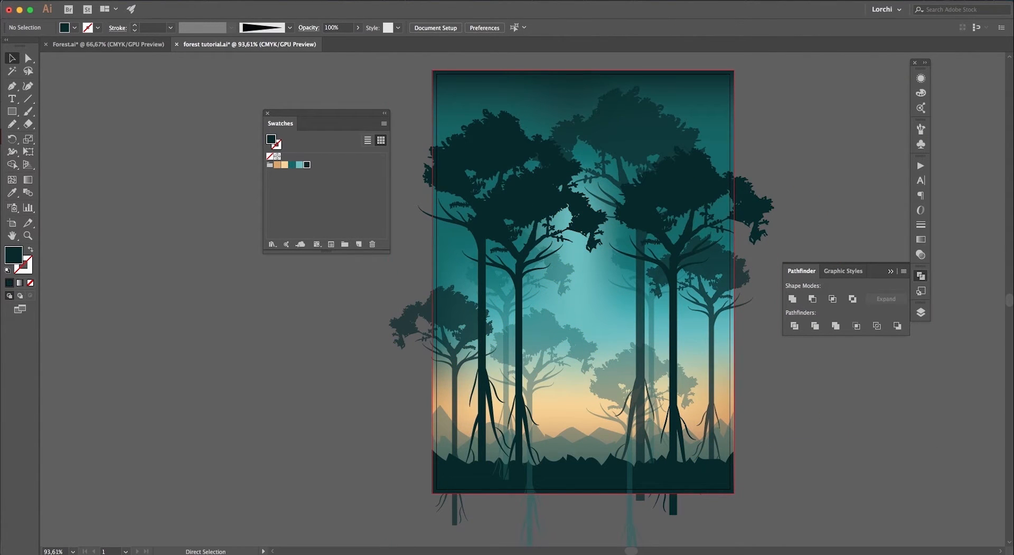
- Paint a bare trunk with several side branches beside the poster, using the Paintbrush and the tapered wedge brush
{"action": "key", "text": "super+minus"}
{"action": "key", "text": "super+minus"}
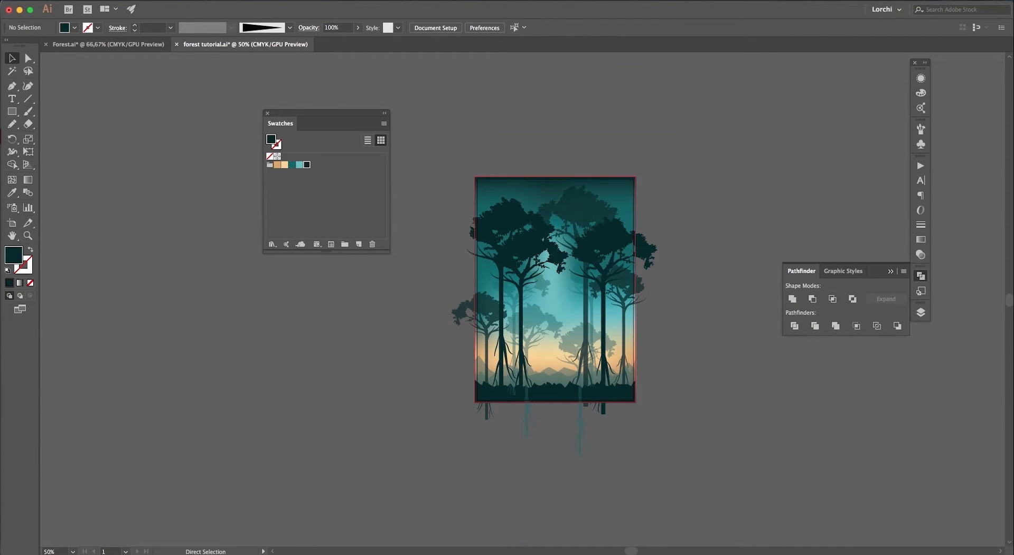
{"action": "scroll", "coordinate": [507, 311], "scroll_direction": "right", "scroll_amount": 5}
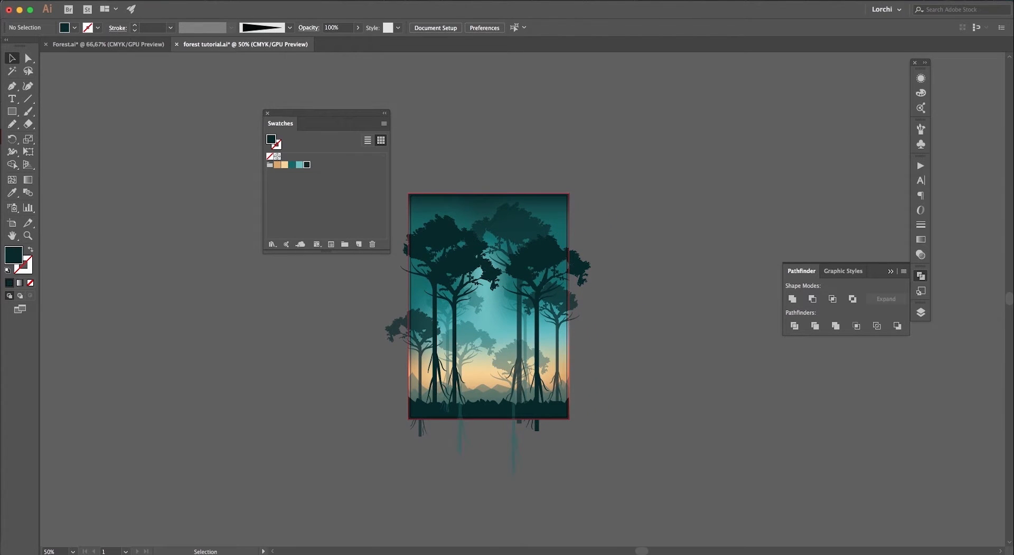
{"action": "key", "text": "v"}
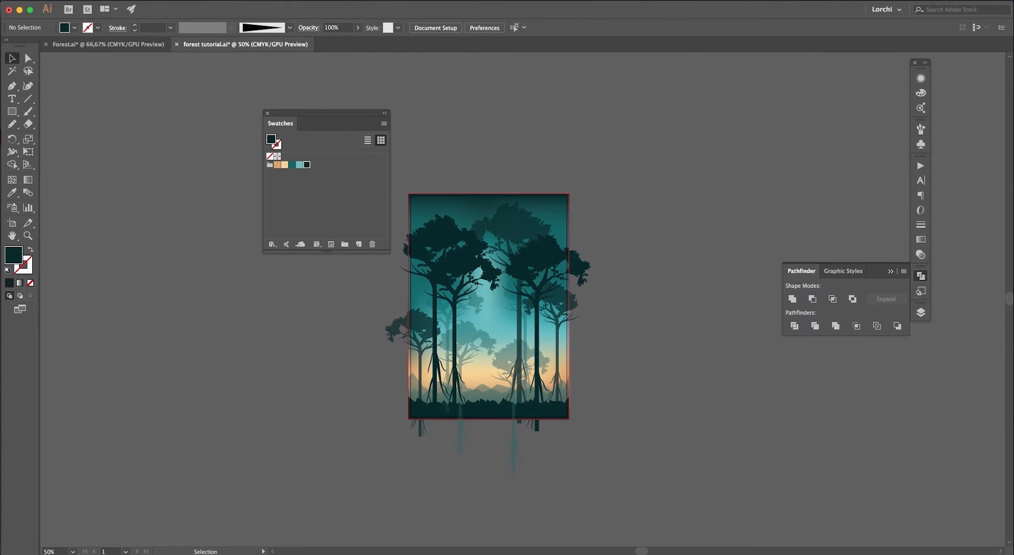
{"action": "left_click_drag", "start_coordinate": [586, 316], "coordinate": [482, 358]}
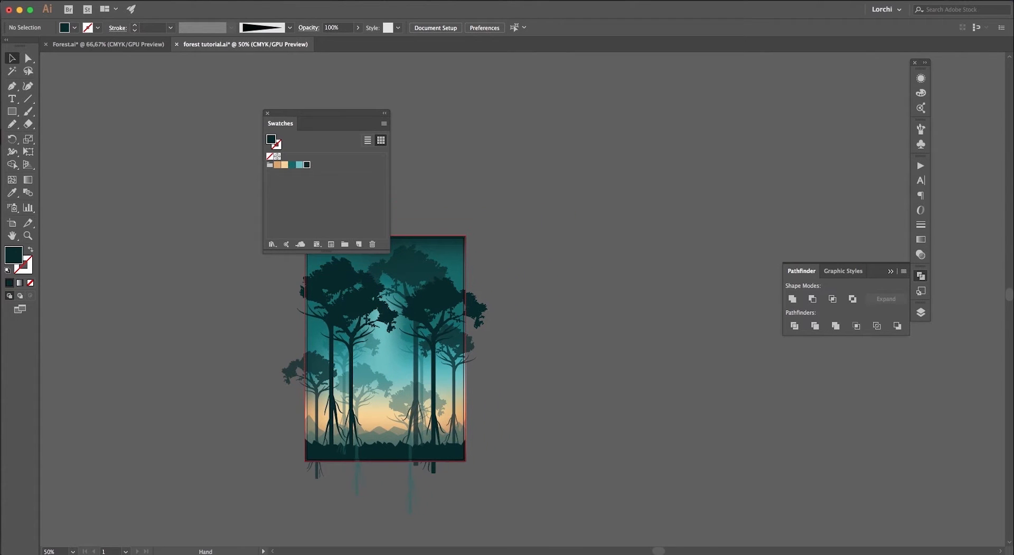
{"action": "key", "text": "F5"}
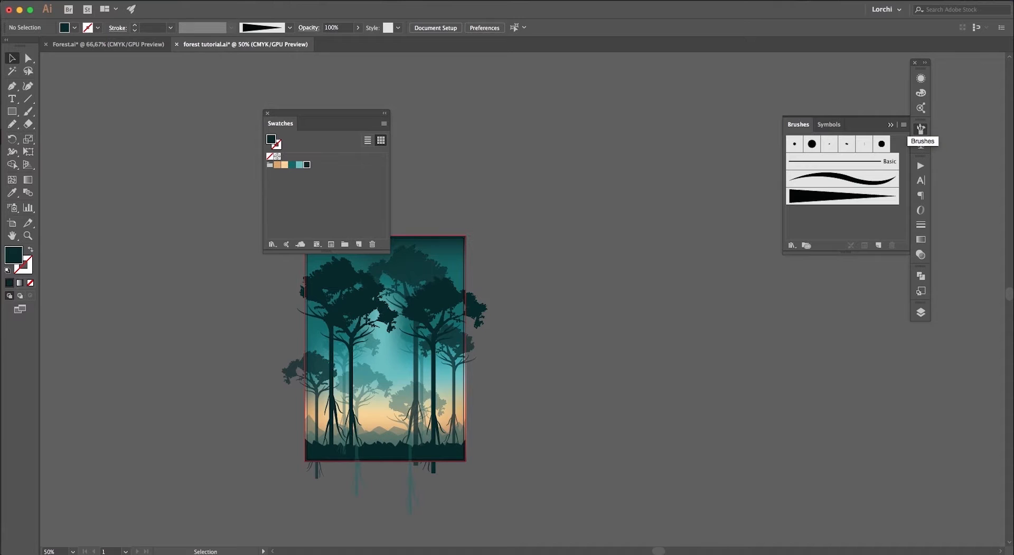
{"action": "key", "text": "n"}
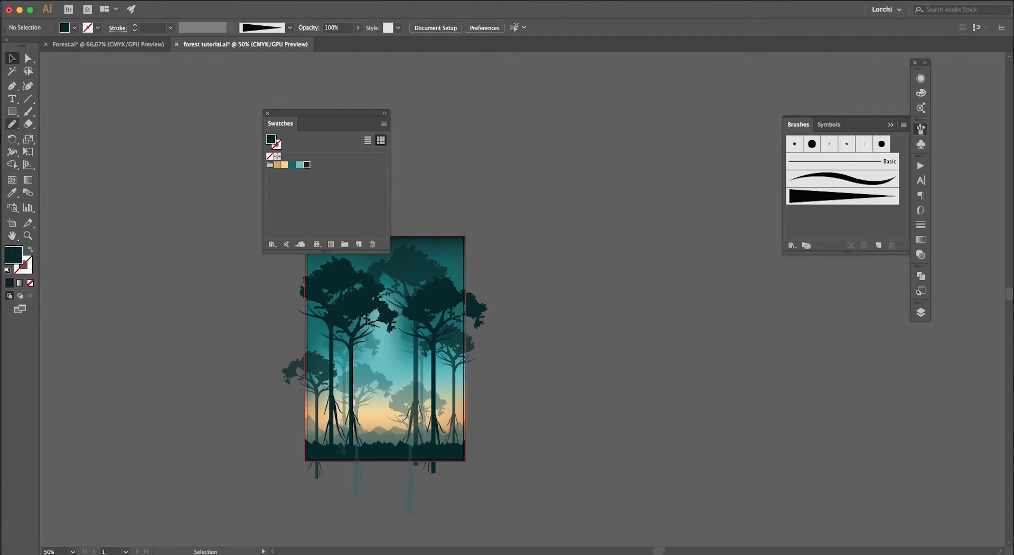
{"action": "left_click", "coordinate": [28, 112]}
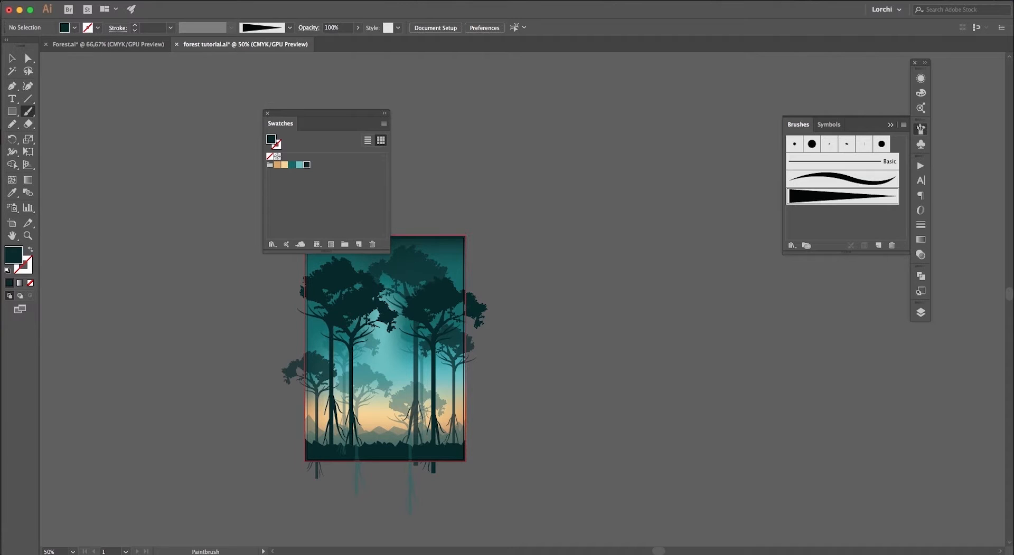
{"action": "left_click", "coordinate": [823, 196]}
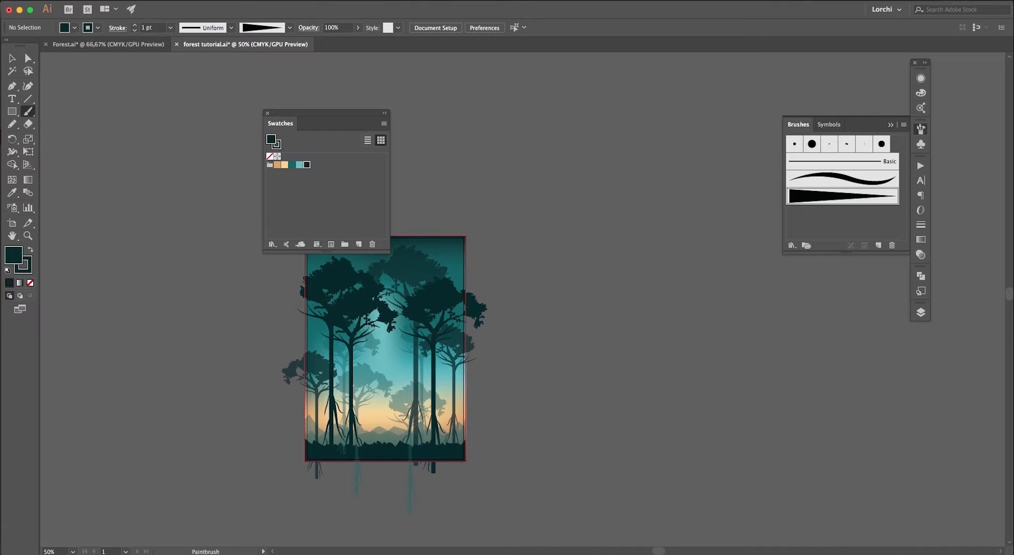
{"action": "left_click_drag", "start_coordinate": [603, 297], "coordinate": [604, 263]}
{"action": "mouse_move", "coordinate": [615, 428]}
{"action": "left_mouse_down"}
{"action": "mouse_move", "coordinate": [632, 350]}
{"action": "mouse_move", "coordinate": [592, 315]}
{"action": "mouse_move", "coordinate": [624, 271]}
{"action": "left_mouse_up"}
- Set the stroke weight of the bare tree's side branches to 0.5 pt
{"action": "left_click", "coordinate": [602, 352], "text": "shift"}
{"action": "left_click", "coordinate": [609, 287], "text": "shift"}
{"action": "left_click", "coordinate": [170, 27]}
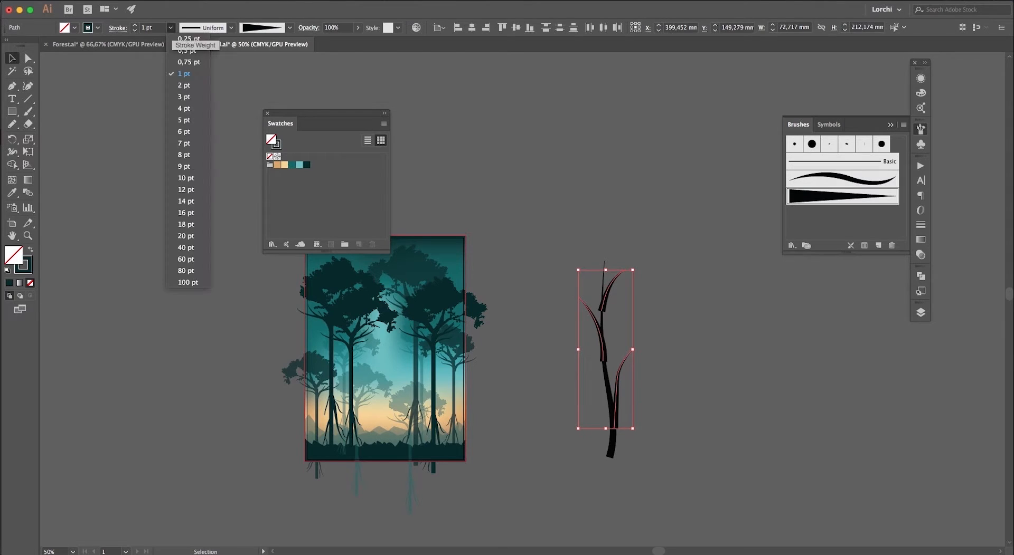
{"action": "left_click", "coordinate": [187, 48]}
{"action": "left_click", "coordinate": [718, 390]}
- Reposition the thinned side branches and adjust their anchor points so that they grow out of the trunk
{"action": "scroll", "coordinate": [718, 390], "scroll_direction": "up", "scroll_amount": 4}
{"action": "mouse_move", "coordinate": [479, 180]}
{"action": "left_mouse_down"}
{"action": "mouse_move", "coordinate": [474, 243]}
{"action": "mouse_move", "coordinate": [459, 258]}
{"action": "left_mouse_up"}
{"action": "left_click", "coordinate": [460, 252], "text": "shift"}
{"action": "key", "text": "a"}
{"action": "left_click", "coordinate": [471, 335]}
{"action": "left_click_drag", "start_coordinate": [470, 336], "coordinate": [473, 337]}
{"action": "key", "text": "super+shift+a"}
{"action": "left_click_drag", "start_coordinate": [530, 315], "coordinate": [588, 287]}
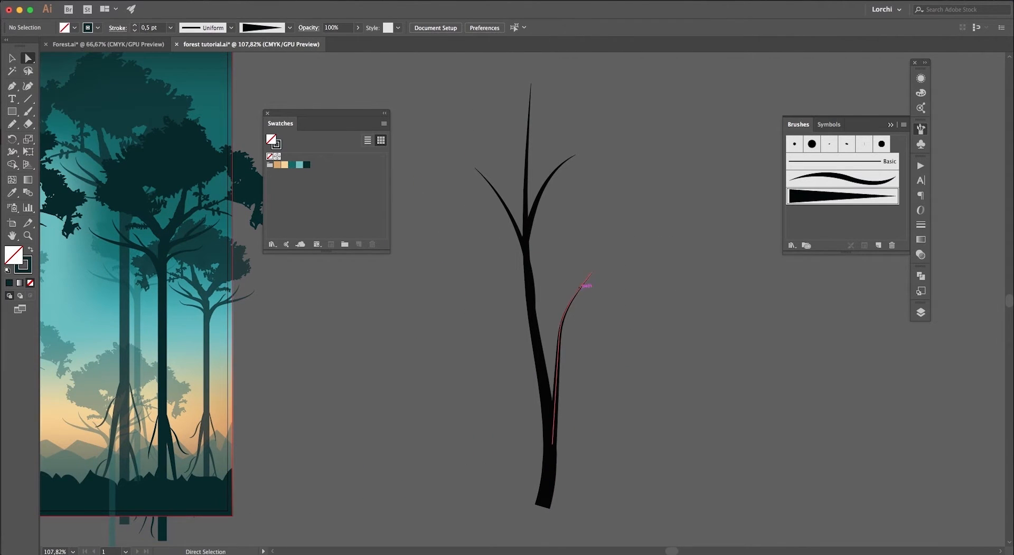
- Paint tapered offshoots onto the bare tree's lower-right branch
{"action": "key", "text": "b"}
{"action": "left_click_drag", "start_coordinate": [559, 345], "coordinate": [624, 261]}
{"action": "key", "text": "super+shift+a"}
{"action": "key", "text": "v"}
{"action": "mouse_move", "coordinate": [562, 316]}
{"action": "left_mouse_down"}
{"action": "mouse_move", "coordinate": [576, 170]}
{"action": "mouse_move", "coordinate": [594, 185]}
{"action": "mouse_move", "coordinate": [584, 119]}
{"action": "left_mouse_up"}
- Paint curved twigs throughout the bare tree's upper crown with the wavy brush
{"action": "left_click", "coordinate": [842, 179]}
{"action": "key", "text": "b"}
{"action": "key", "text": "super+z"}
{"action": "key", "text": "super+z"}
{"action": "left_click_drag", "start_coordinate": [545, 180], "coordinate": [572, 120]}
{"action": "left_click_drag", "start_coordinate": [559, 153], "coordinate": [601, 120]}
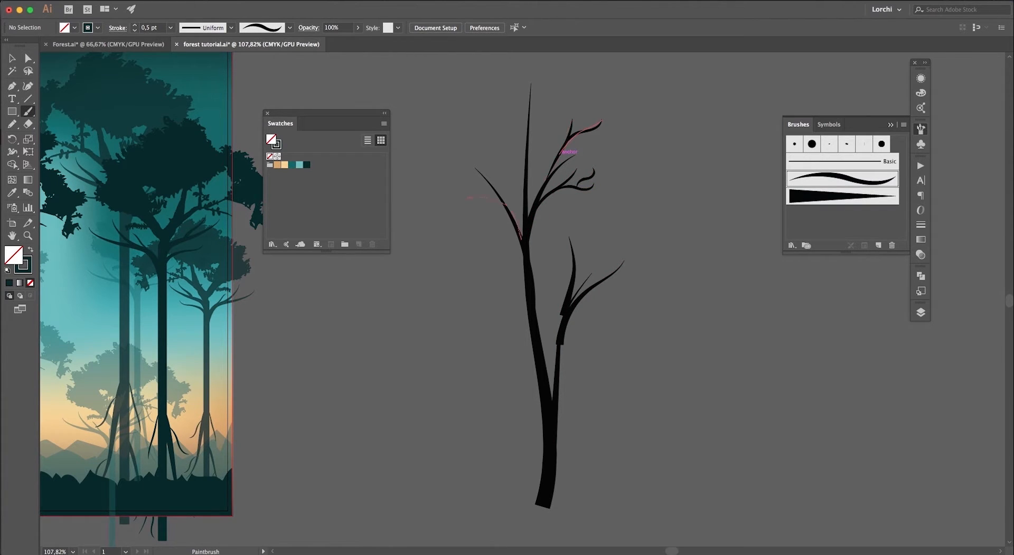
{"action": "left_click_drag", "start_coordinate": [467, 197], "coordinate": [465, 199]}
{"action": "left_click_drag", "start_coordinate": [523, 225], "coordinate": [484, 139]}
{"action": "mouse_move", "coordinate": [515, 172]}
{"action": "left_mouse_down"}
{"action": "mouse_move", "coordinate": [525, 122]}
{"action": "mouse_move", "coordinate": [561, 82]}
{"action": "left_mouse_up"}
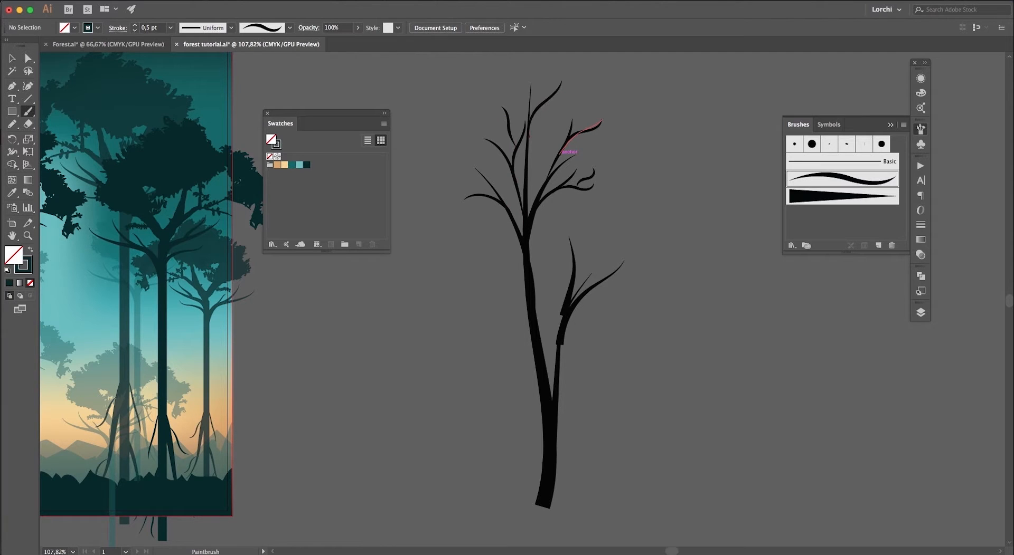
- Set the lower-right branches' stroke weight to 0.25 pt and adjust the end anchor of an upper-right twig
{"action": "key", "text": "v"}
{"action": "mouse_move", "coordinate": [623, 248]}
{"action": "left_mouse_down"}
{"action": "mouse_move", "coordinate": [567, 311]}
{"action": "mouse_move", "coordinate": [560, 344]}
{"action": "left_mouse_up"}
{"action": "left_click", "coordinate": [170, 27]}
{"action": "left_click", "coordinate": [185, 41]}
{"action": "key", "text": "super+shift+a"}
{"action": "key", "text": "a"}
{"action": "key", "text": "super+shift+a"}
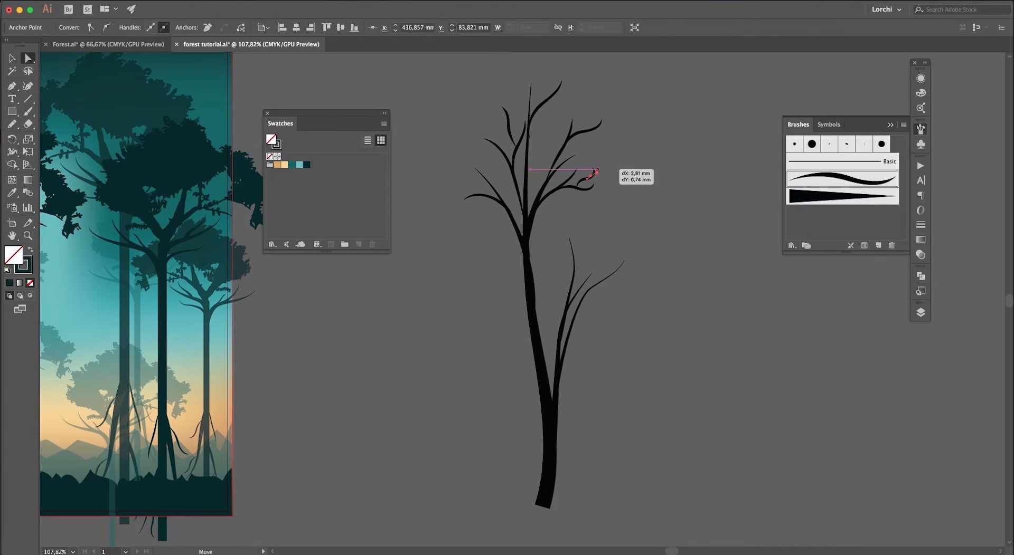
{"action": "key", "text": "v"}
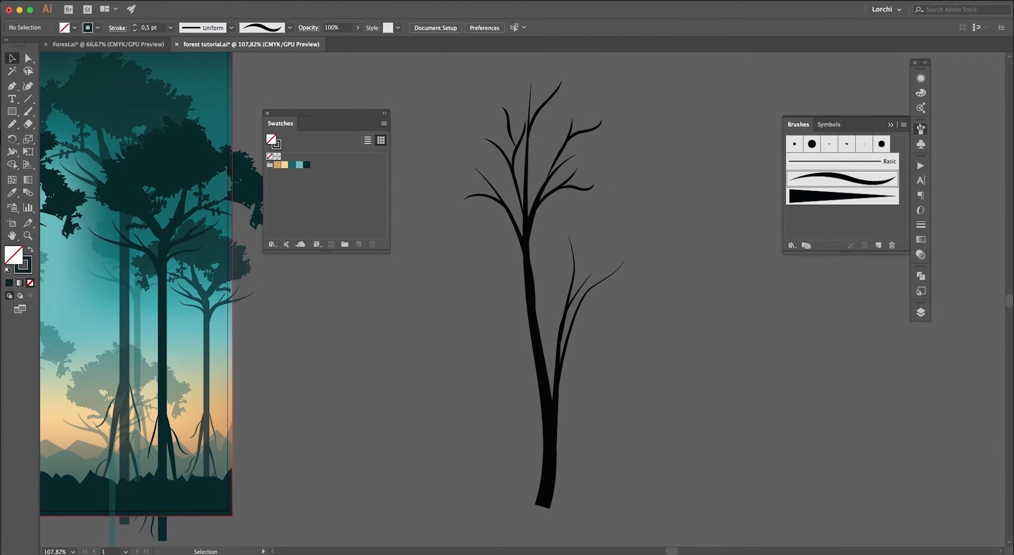
- Paint four tapered branches growing from the middle of the trunk with the wedge brush, mostly toward its left
{"action": "key", "text": "b"}
{"action": "left_click", "coordinate": [842, 196]}
{"action": "mouse_move", "coordinate": [548, 394]}
{"action": "left_mouse_down"}
{"action": "mouse_move", "coordinate": [539, 345]}
{"action": "mouse_move", "coordinate": [558, 243]}
{"action": "left_mouse_up"}
{"action": "mouse_move", "coordinate": [540, 370]}
{"action": "left_mouse_down"}
{"action": "mouse_move", "coordinate": [535, 337]}
{"action": "mouse_move", "coordinate": [481, 236]}
{"action": "left_mouse_up"}
{"action": "mouse_move", "coordinate": [524, 305]}
{"action": "left_mouse_down"}
{"action": "mouse_move", "coordinate": [490, 262]}
{"action": "mouse_move", "coordinate": [470, 262]}
{"action": "left_mouse_up"}
{"action": "left_click_drag", "start_coordinate": [536, 341], "coordinate": [507, 242]}
- Move the base anchor of the new left branch down so that it blends into the trunk
{"action": "key", "text": "a"}
{"action": "left_click", "coordinate": [522, 300]}
{"action": "left_click_drag", "start_coordinate": [526, 304], "coordinate": [531, 326]}
{"action": "key", "text": "super+shift+a"}
{"action": "key", "text": "v"}
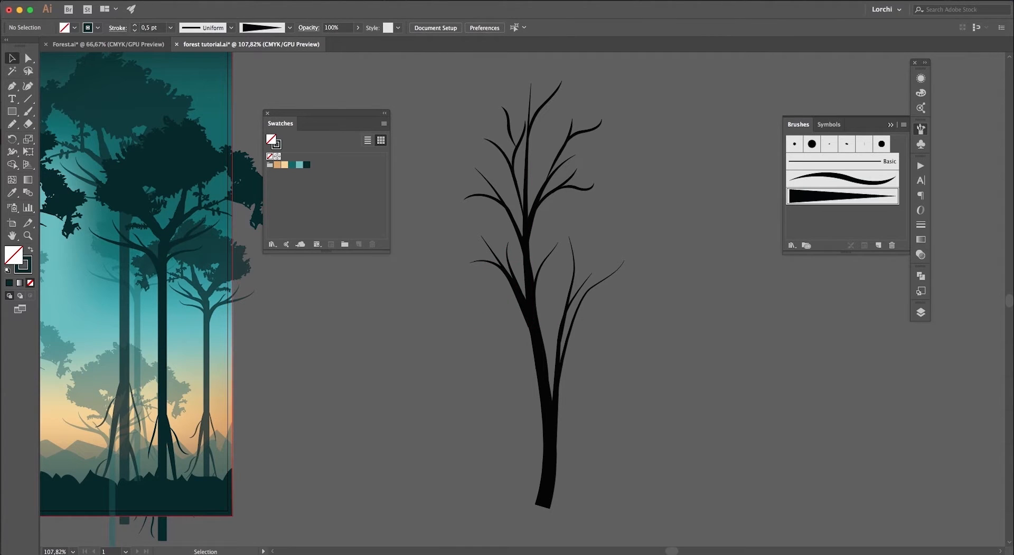
- Paint curved twigs on the lower-right branches with the wavy brush and undo the last stroke
{"action": "key", "text": "b"}
{"action": "left_click", "coordinate": [842, 179]}
{"action": "left_click_drag", "start_coordinate": [561, 358], "coordinate": [605, 293]}
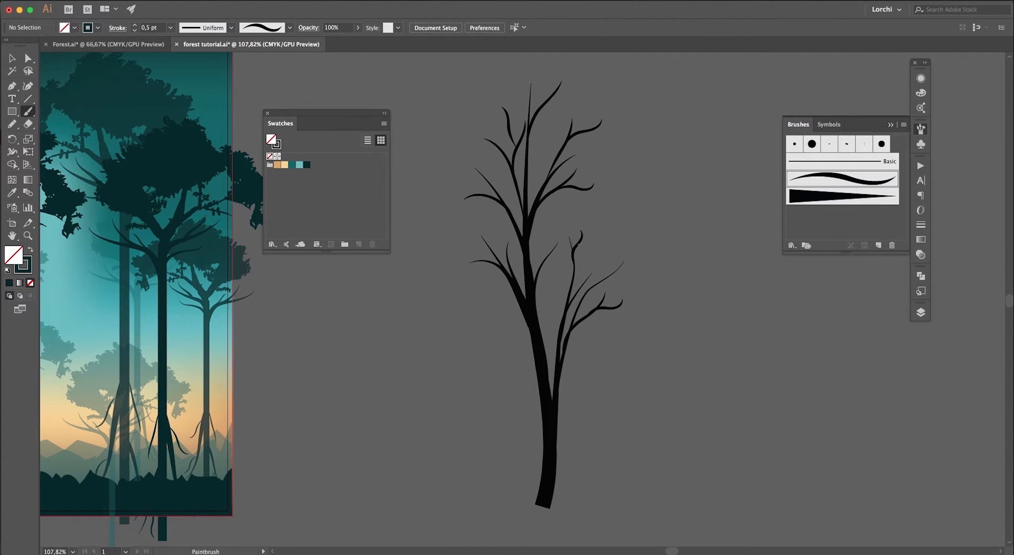
{"action": "key", "text": "super+z"}
- Paint short tapered twigs on the right branch and the trunk, using a 0.25 pt stroke weight
{"action": "left_click", "coordinate": [842, 196]}
{"action": "left_click_drag", "start_coordinate": [574, 264], "coordinate": [591, 224]}
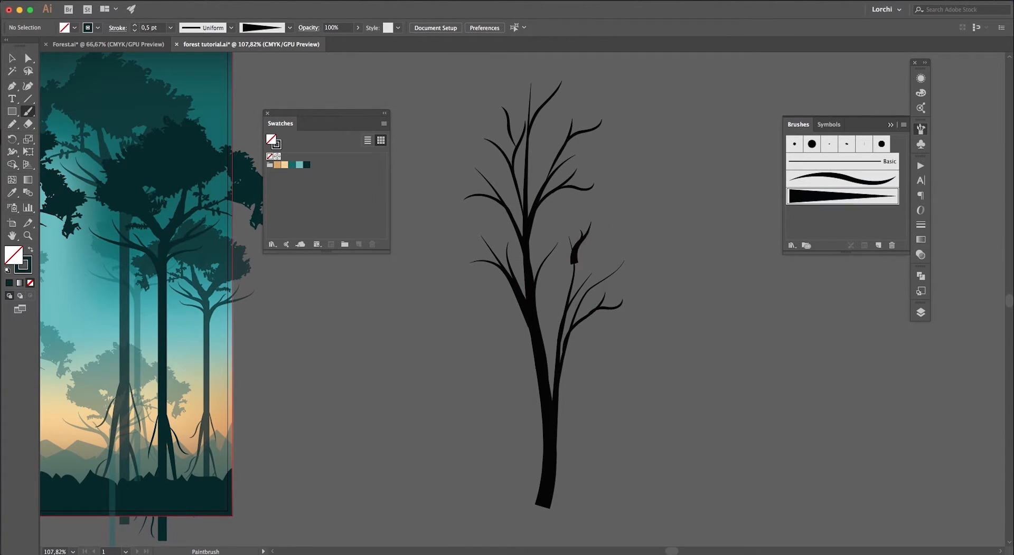
{"action": "key", "text": "v"}
{"action": "left_click", "coordinate": [580, 246]}
{"action": "left_click", "coordinate": [135, 30]}
{"action": "key", "text": "Delete"}
{"action": "key", "text": "b"}
{"action": "left_click_drag", "start_coordinate": [537, 327], "coordinate": [556, 289]}
{"action": "key", "text": "v"}
- Expand the appearance of all the bare tree's strokes and unite them into one shape
{"action": "key", "text": "super+minus"}
{"action": "key", "text": "super+minus"}
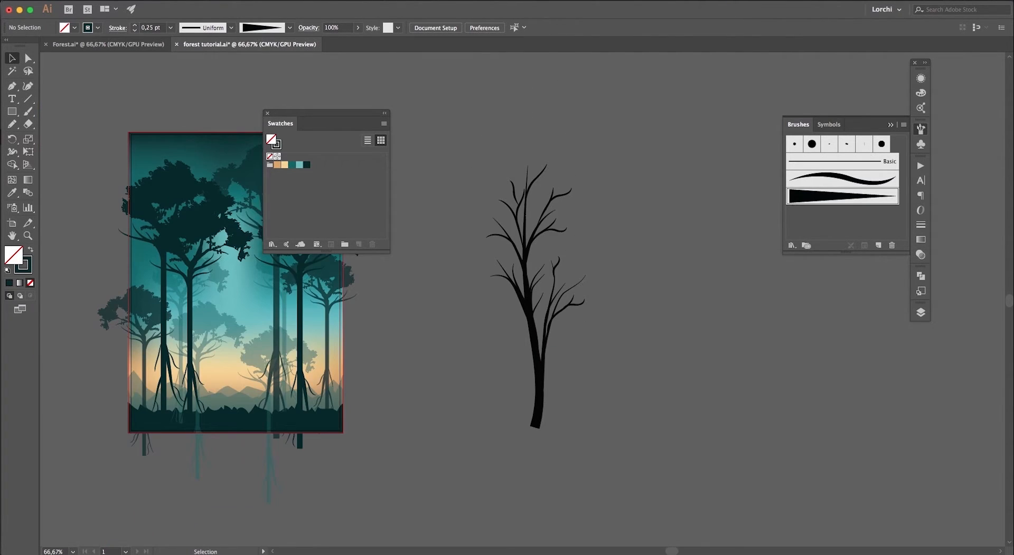
{"action": "left_click_drag", "start_coordinate": [526, 216], "coordinate": [619, 246]}
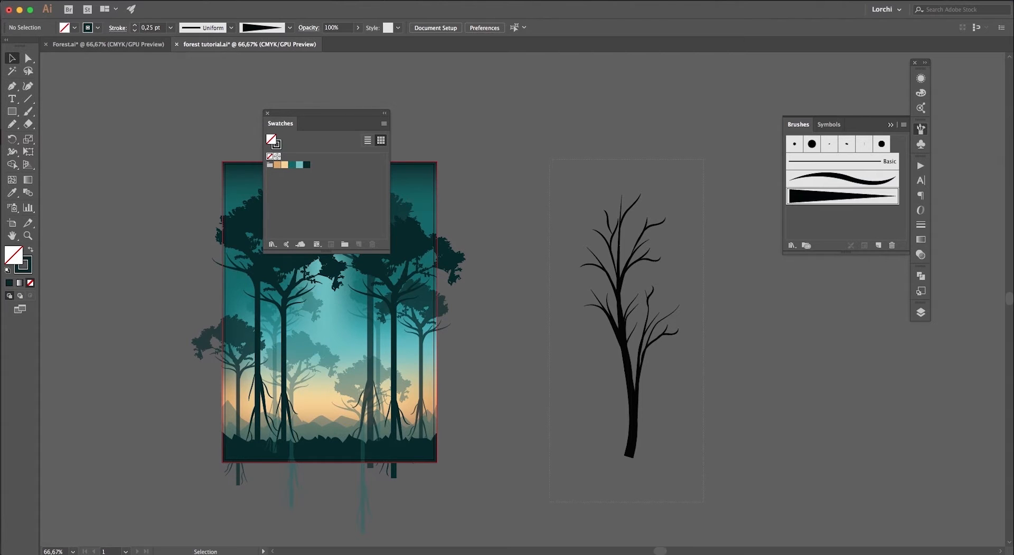
{"action": "left_click", "coordinate": [618, 291]}
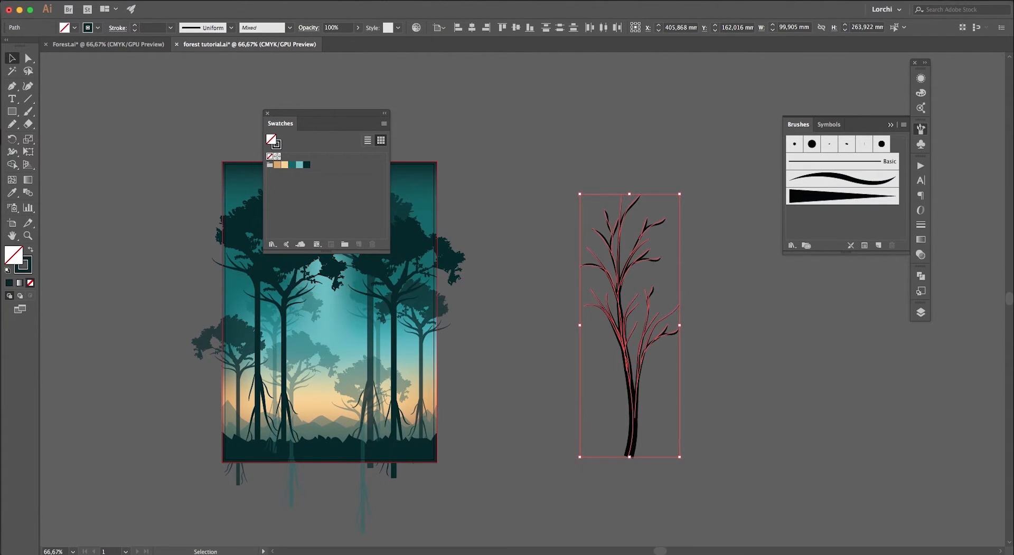
{"action": "left_click", "coordinate": [138, 1]}
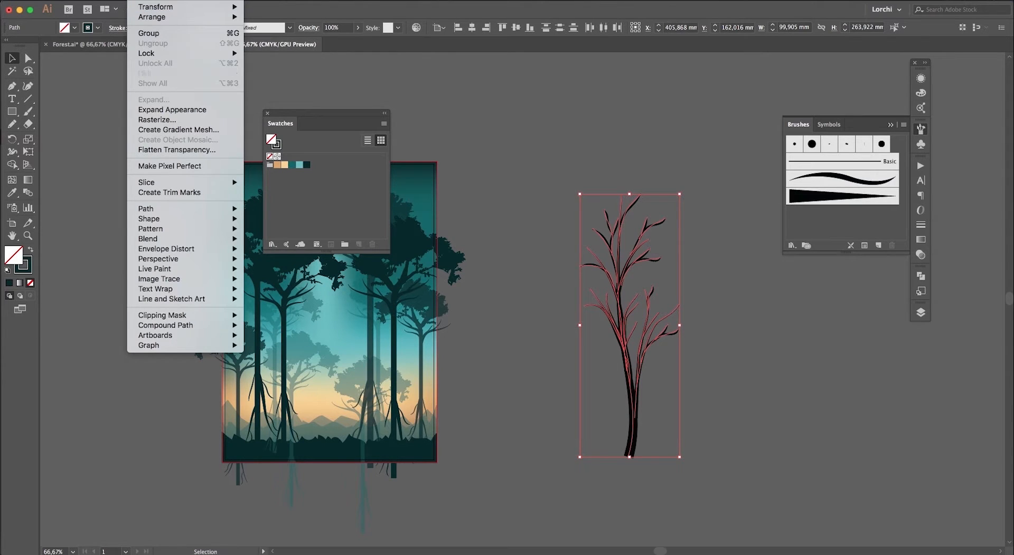
{"action": "left_click", "coordinate": [172, 109]}
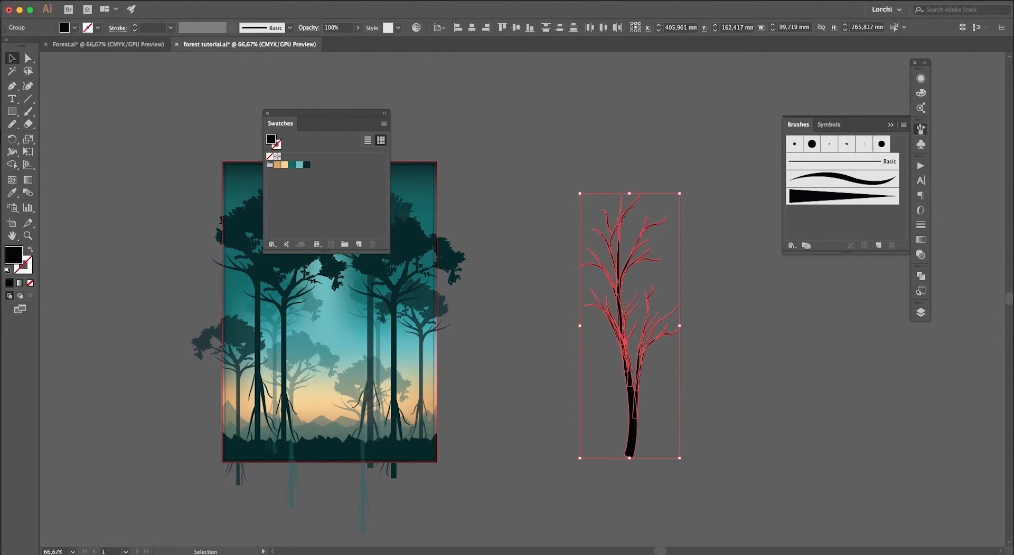
{"action": "left_click", "coordinate": [920, 275]}
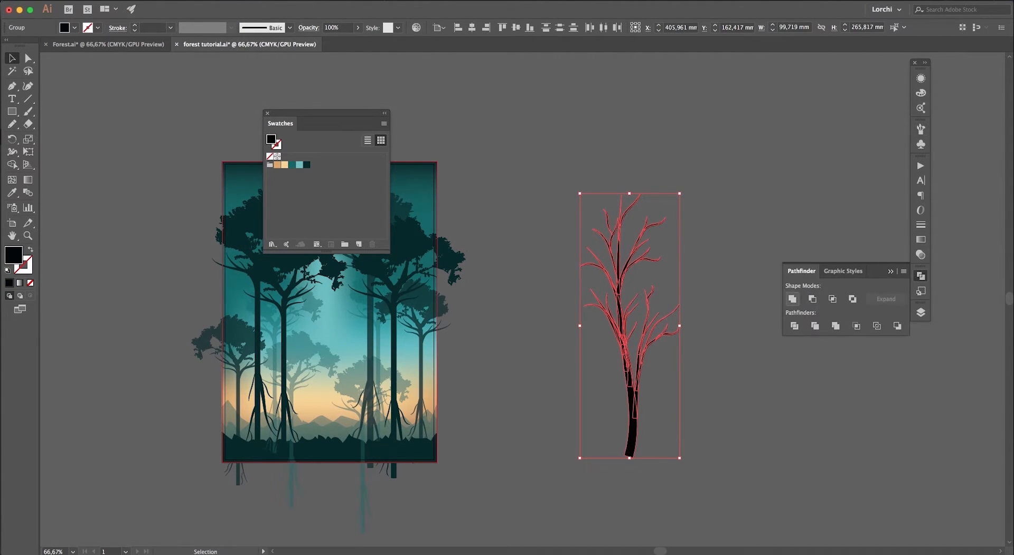
{"action": "left_click", "coordinate": [791, 298]}
- Resize the bare tree to about 67 × 180 mm beside the poster and fill it with the darkest teal swatch
{"action": "left_click_drag", "start_coordinate": [656, 351], "coordinate": [584, 343]}
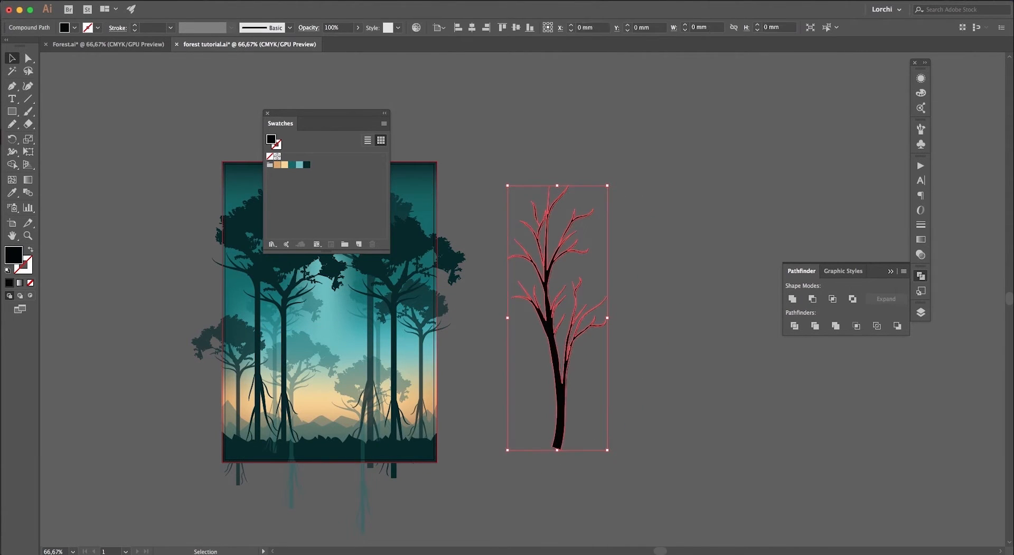
{"action": "left_click_drag", "start_coordinate": [607, 186], "coordinate": [814, 206]}
{"action": "left_click", "coordinate": [588, 306]}
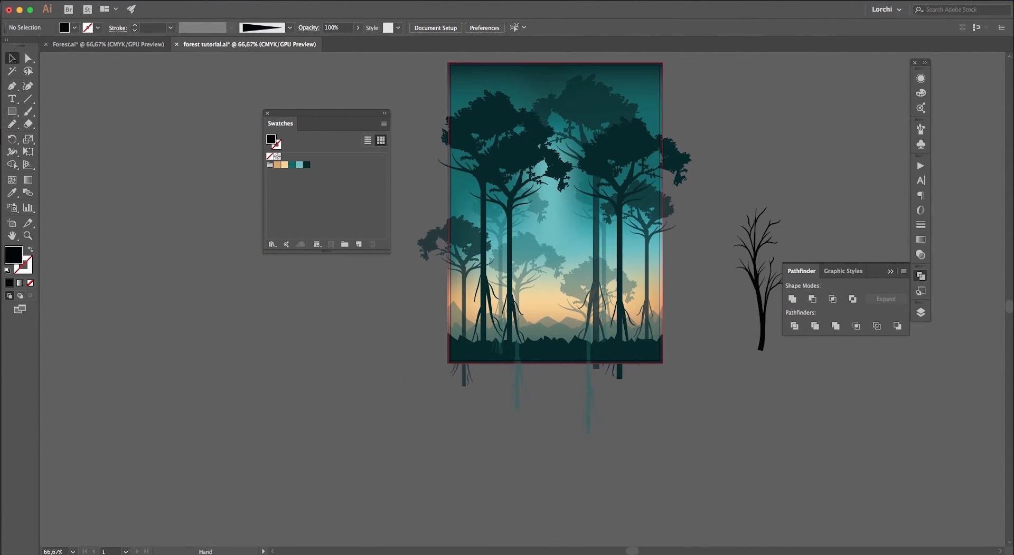
{"action": "left_click_drag", "start_coordinate": [656, 158], "coordinate": [649, 232]}
{"action": "left_click", "coordinate": [755, 370]}
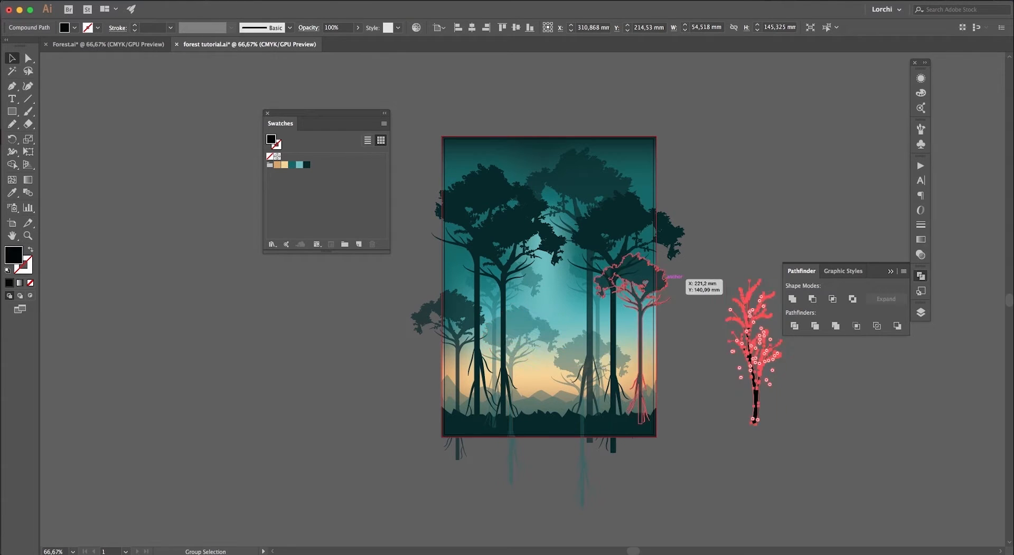
{"action": "left_click_drag", "start_coordinate": [727, 279], "coordinate": [714, 246]}
{"action": "left_click", "coordinate": [307, 164]}
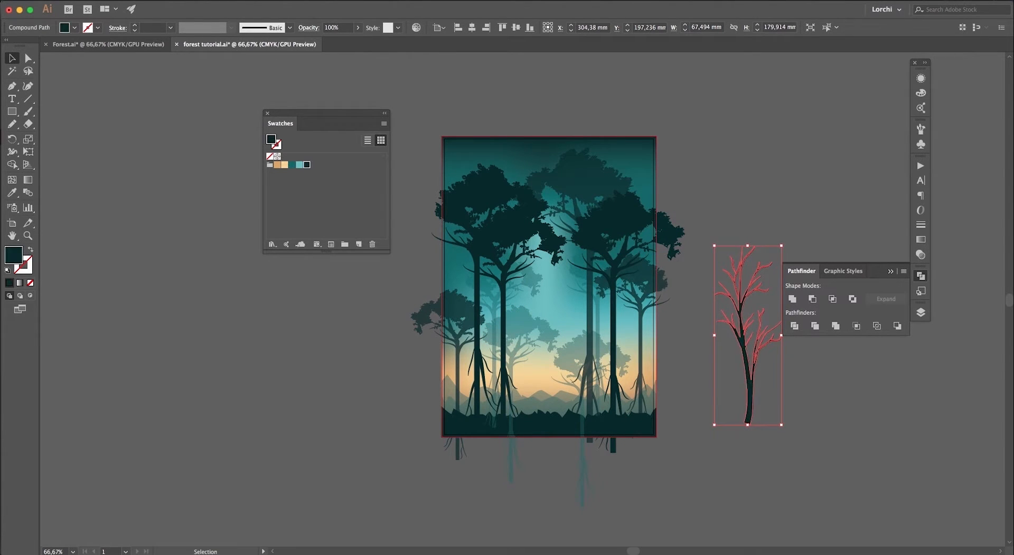
- Place bare tree copies on the poster's right and left sides and set the left copy's opacity to 80%
{"action": "left_click_drag", "start_coordinate": [770, 348], "coordinate": [481, 365]}
{"action": "triple_click", "coordinate": [337, 27]}
{"action": "type", "text": "80"}
{"action": "key", "text": "Return"}
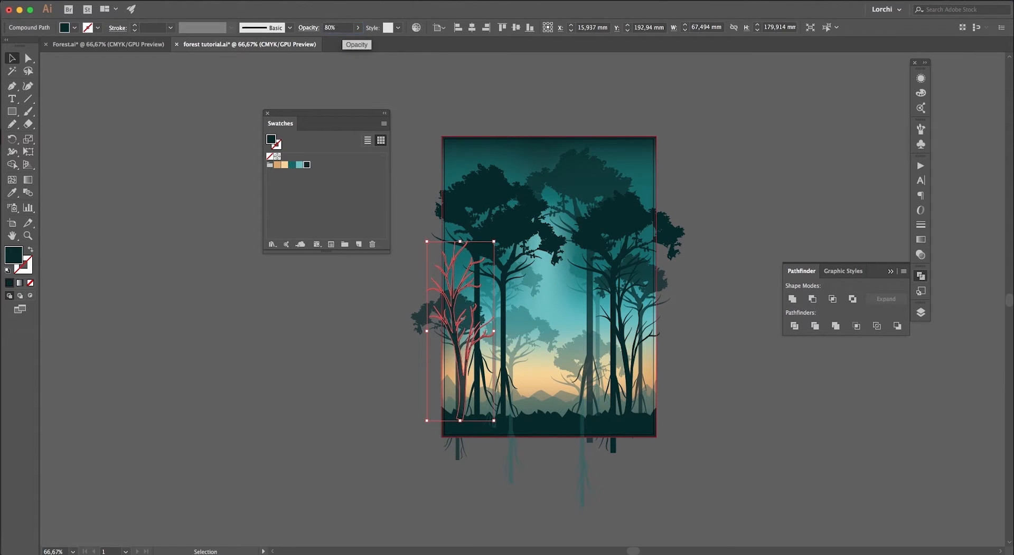
{"action": "key", "text": "super+shift+a"}
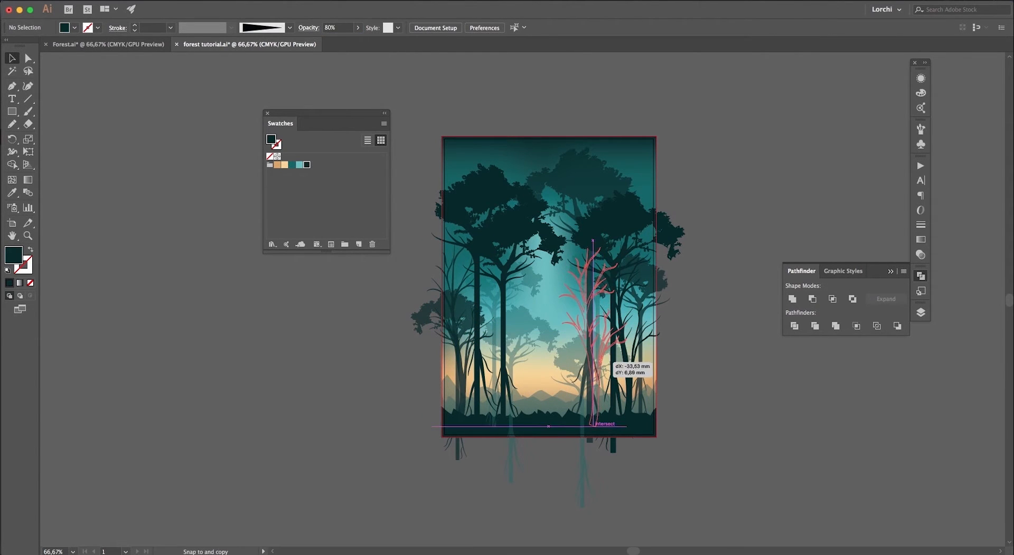
- Add a bare tree copy about 51 × 137 mm right of the poster's center, filled with mid-teal at 80% opacity
{"action": "left_click", "coordinate": [626, 363]}
{"action": "left_click_drag", "start_coordinate": [627, 247], "coordinate": [611, 290]}
{"action": "left_click", "coordinate": [337, 27]}
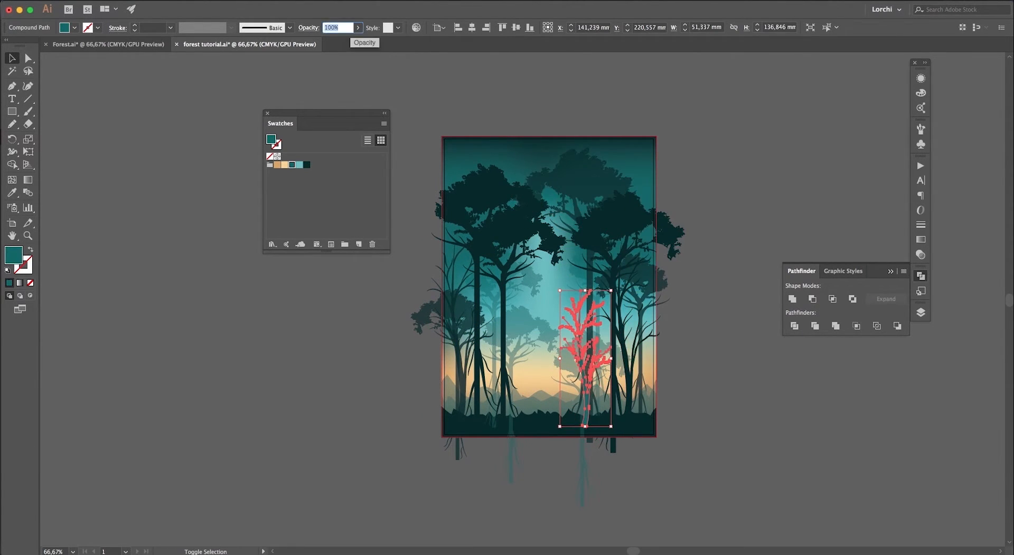
{"action": "type", "text": "80"}
{"action": "key", "text": "Return"}
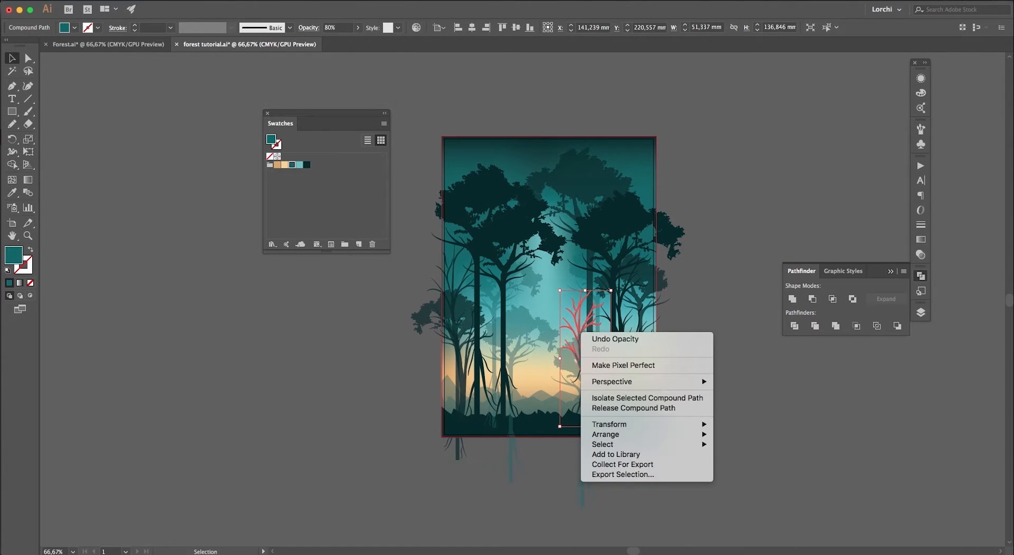
- Lower the mid-teal bare tree in the stacking order and shift it slightly left
{"action": "right_click", "coordinate": [581, 334]}
{"action": "mouse_move", "coordinate": [634, 425]}
{"action": "left_click", "coordinate": [739, 461]}
{"action": "left_click", "coordinate": [568, 368]}
{"action": "left_click", "coordinate": [570, 370]}
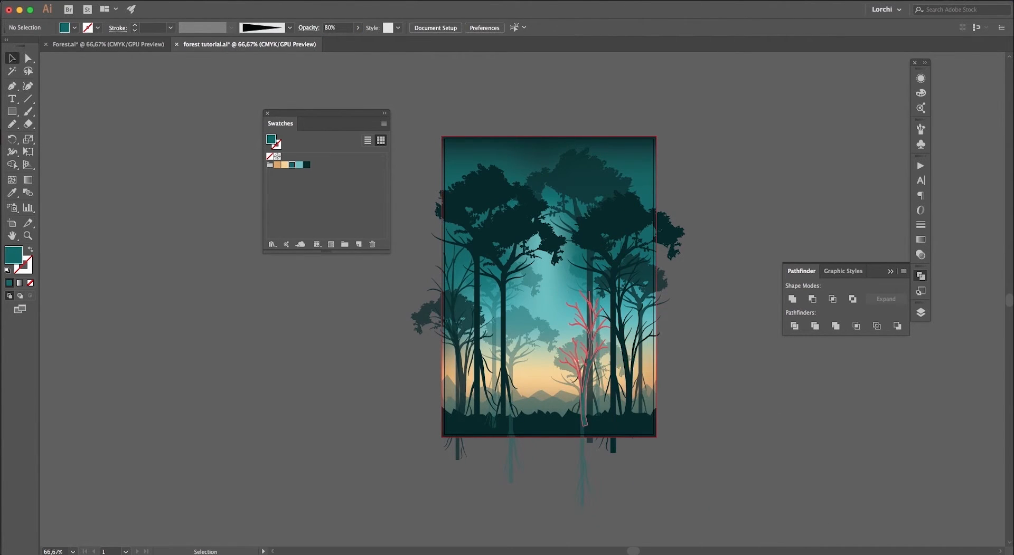
{"action": "left_click_drag", "start_coordinate": [587, 351], "coordinate": [576, 355]}
- Send the mid-teal bare tree to the back and bring it forward one level
{"action": "right_click", "coordinate": [576, 355]}
{"action": "mouse_move", "coordinate": [633, 460]}
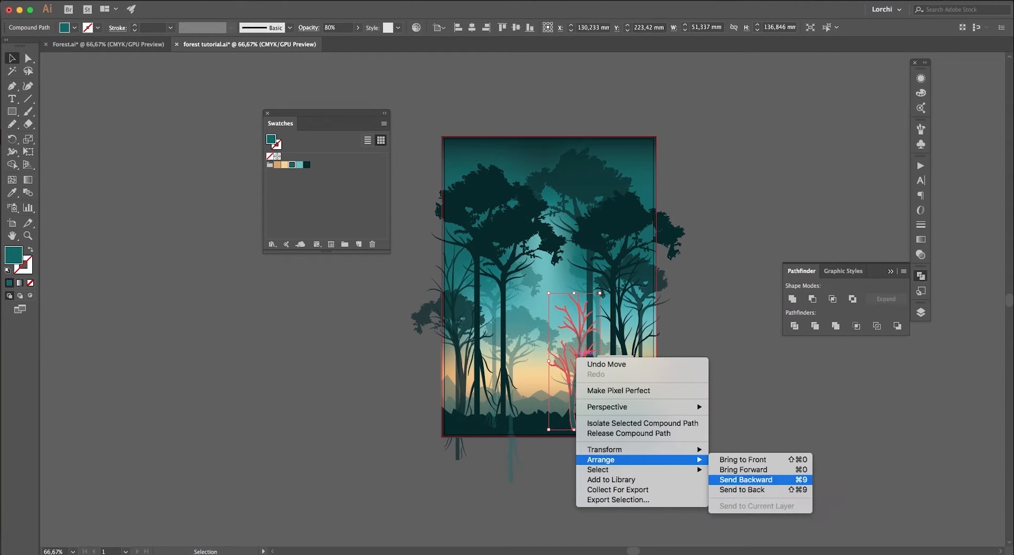
{"action": "left_click", "coordinate": [741, 490]}
{"action": "right_click", "coordinate": [572, 340]}
{"action": "mouse_move", "coordinate": [634, 442]}
{"action": "left_click", "coordinate": [739, 452]}
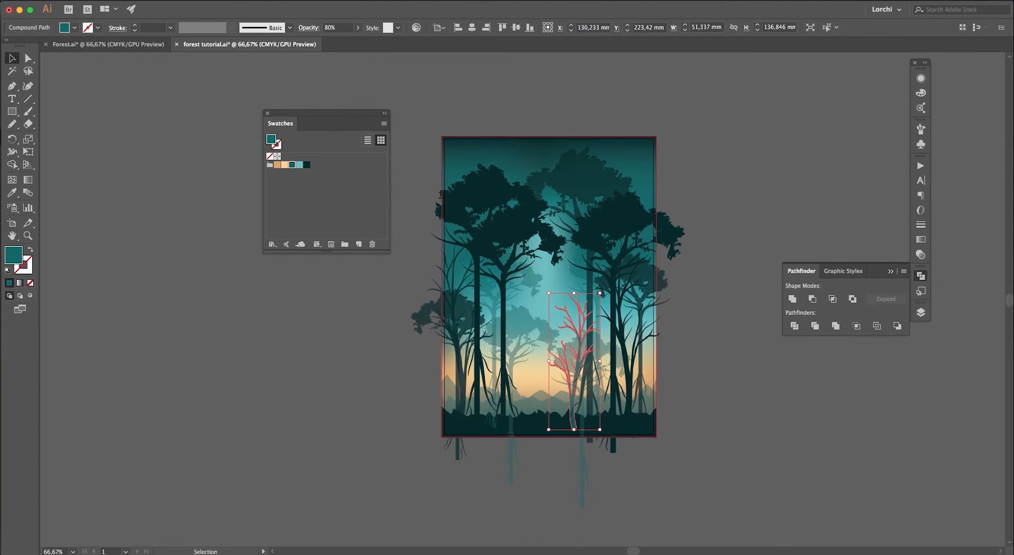
{"action": "left_click", "coordinate": [692, 422]}
- Place a dark bare tree copy about 37 × 99 mm at the poster's right edge and set its opacity to 75%
{"action": "left_click_drag", "start_coordinate": [579, 412], "coordinate": [604, 407]}
{"action": "left_click_drag", "start_coordinate": [615, 317], "coordinate": [662, 378]}
{"action": "left_click", "coordinate": [343, 27]}
{"action": "type", "text": "75"}
{"action": "key", "text": "Return"}
- Send the small bare tree at the poster's right edge to the back of the stacking order
{"action": "right_click", "coordinate": [632, 347]}
{"action": "mouse_move", "coordinate": [679, 440]}
{"action": "left_click", "coordinate": [797, 484]}
{"action": "left_click", "coordinate": [559, 346]}
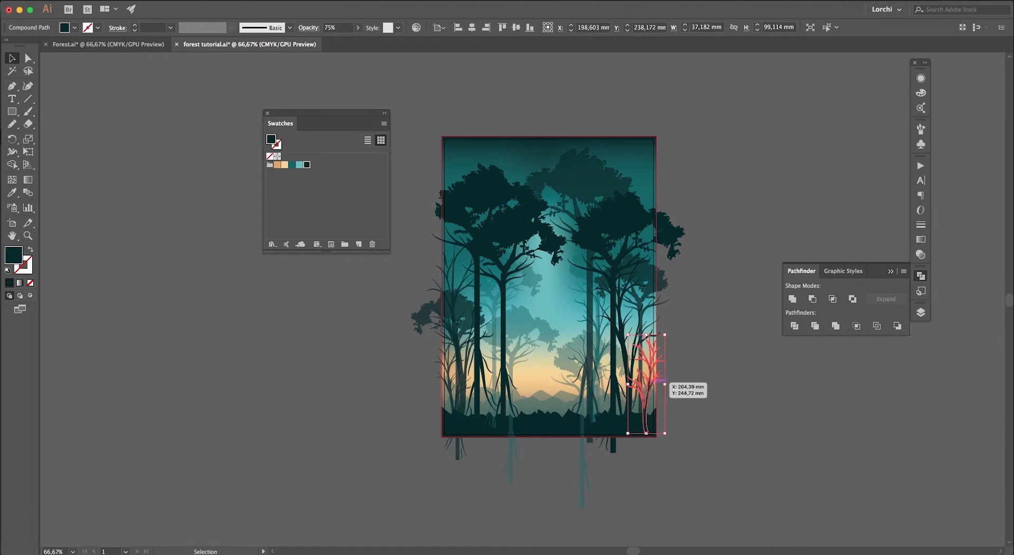
- Save the document and group all the bare trees, leaving the leafy trees out of the group
{"action": "left_click", "coordinate": [686, 378]}
{"action": "key", "text": "super+s"}
{"action": "key", "text": "super+a"}
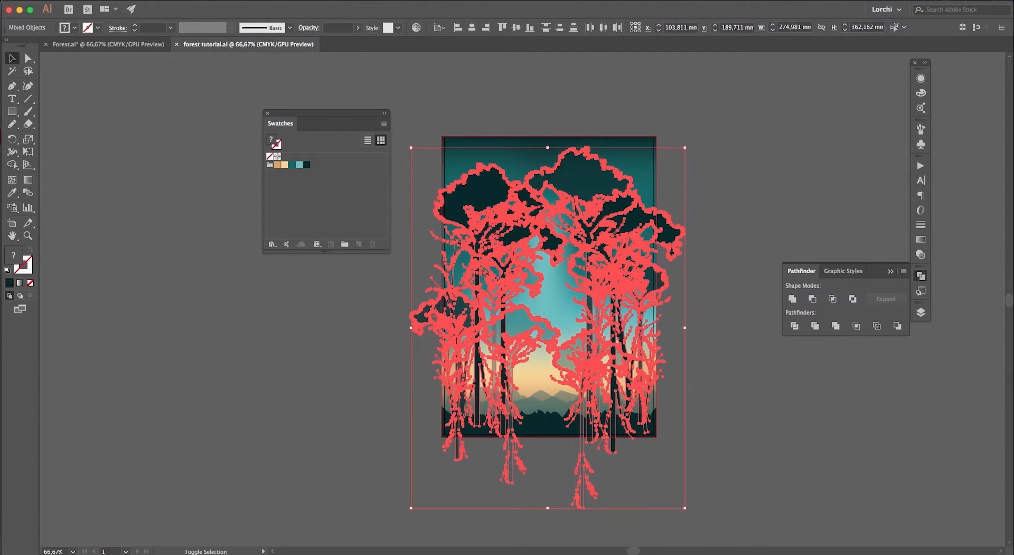
{"action": "left_click", "coordinate": [488, 201], "text": "shift"}
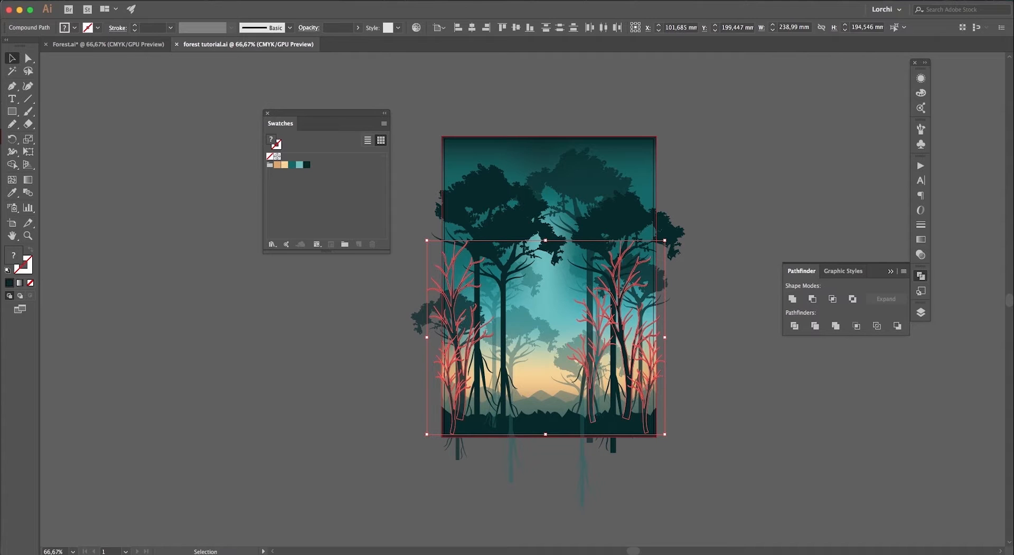
{"action": "key", "text": "a"}
{"action": "key", "text": "ctrl+g"}
{"action": "key", "text": "v"}
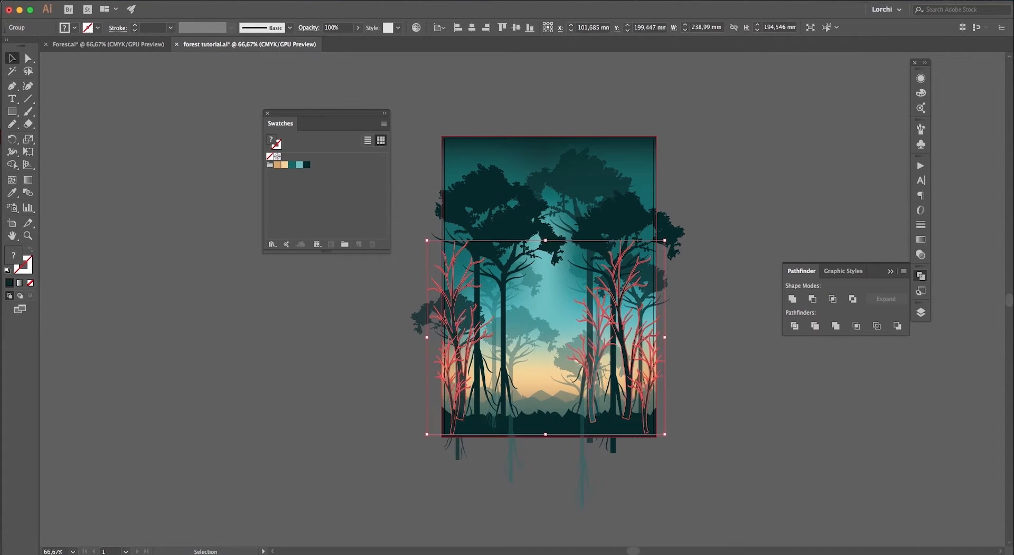
{"action": "left_click", "coordinate": [694, 345]}
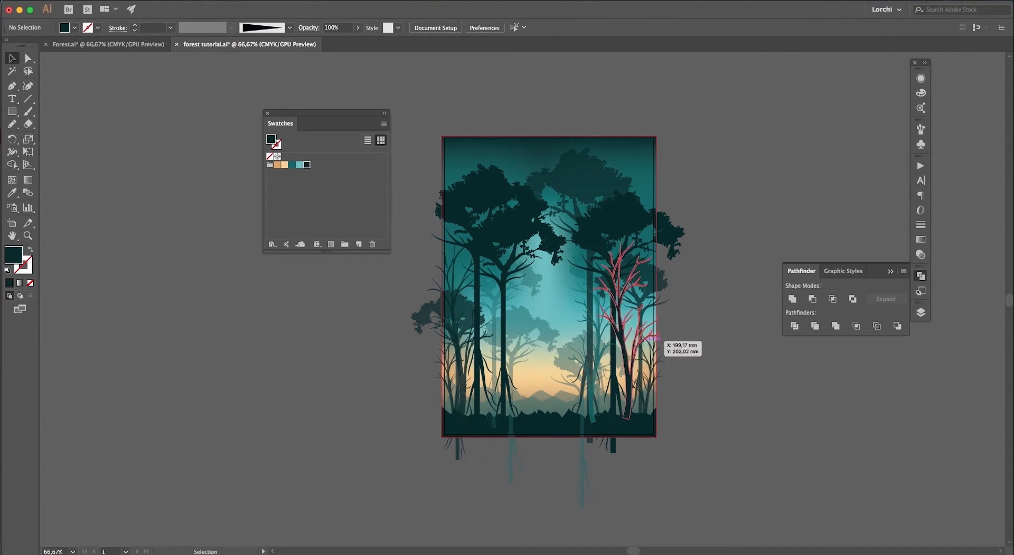
- Send the bare-tree group to the back of the stacking order and deselect it
{"action": "left_click", "coordinate": [594, 369]}
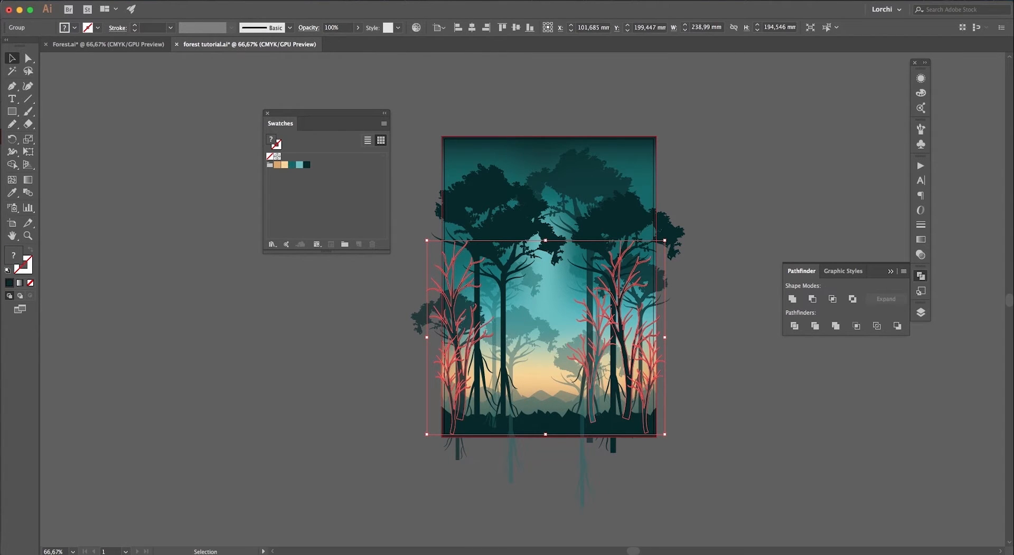
{"action": "key", "text": "ctrl"}
{"action": "right_click", "coordinate": [646, 336]}
{"action": "mouse_move", "coordinate": [676, 434]}
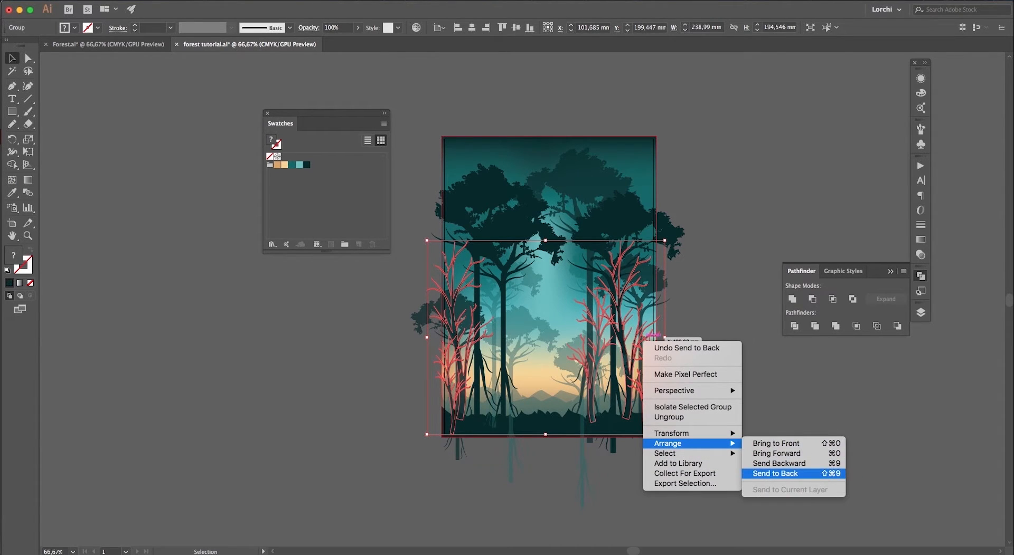
{"action": "left_click", "coordinate": [775, 473]}
{"action": "key", "text": "super+shift+a"}
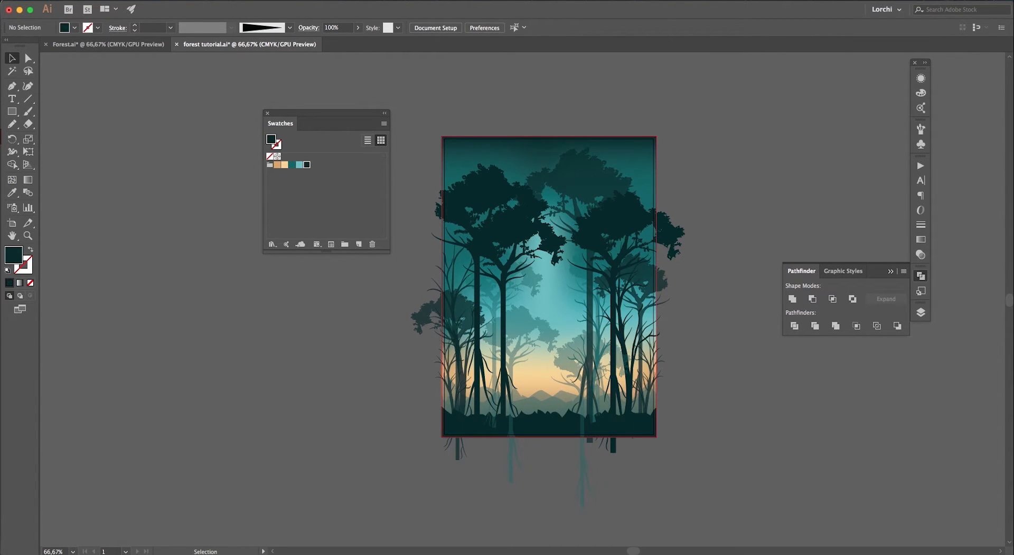
- Draw a narrow dark teal rectangle about 3.2 × 15.5 mm beside the poster as a pine trunk
{"action": "left_click_drag", "start_coordinate": [548, 287], "coordinate": [514, 305]}
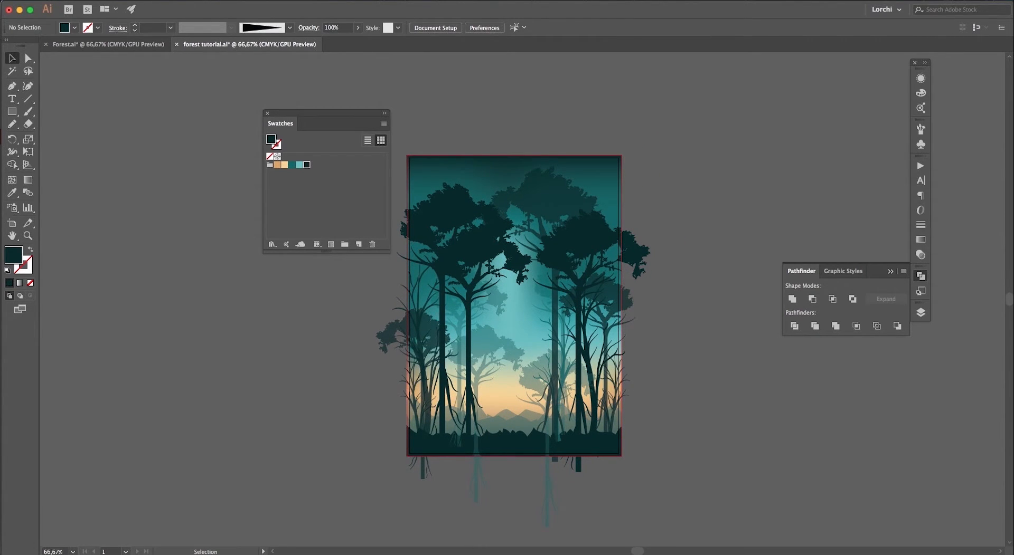
{"action": "left_click", "coordinate": [12, 111]}
{"action": "left_click_drag", "start_coordinate": [700, 393], "coordinate": [692, 458]}
{"action": "key", "text": "z"}
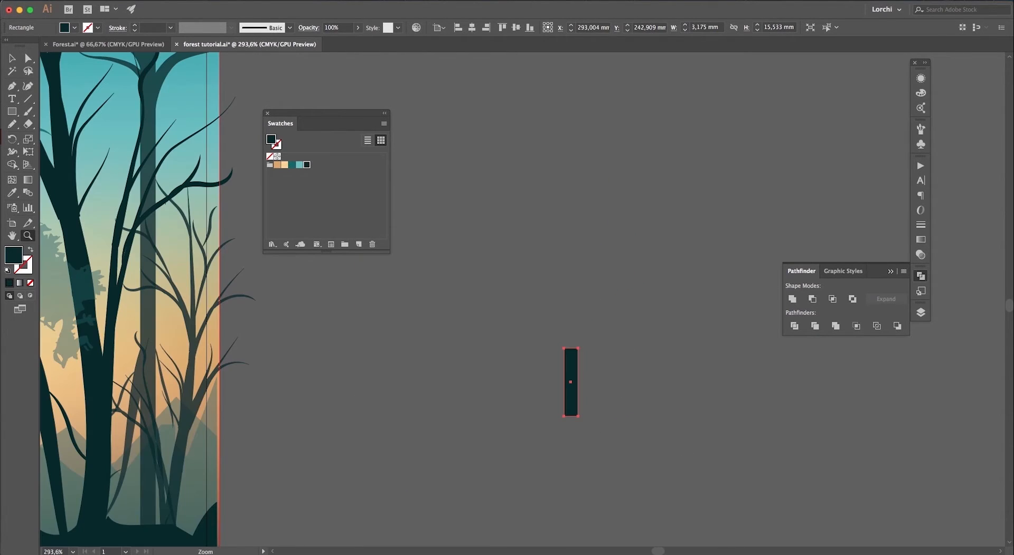
{"action": "key", "text": "v"}
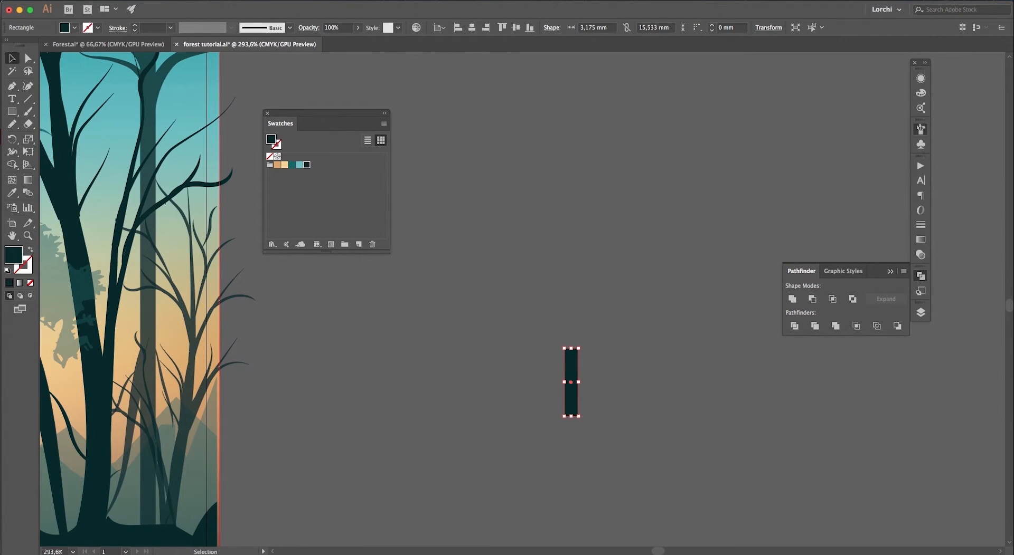
- Paint the pine's first drooping branches on both sides above the trunk with the straight tapered art brush at 1 pt
{"action": "left_click", "coordinate": [920, 129]}
{"action": "left_click", "coordinate": [842, 196]}
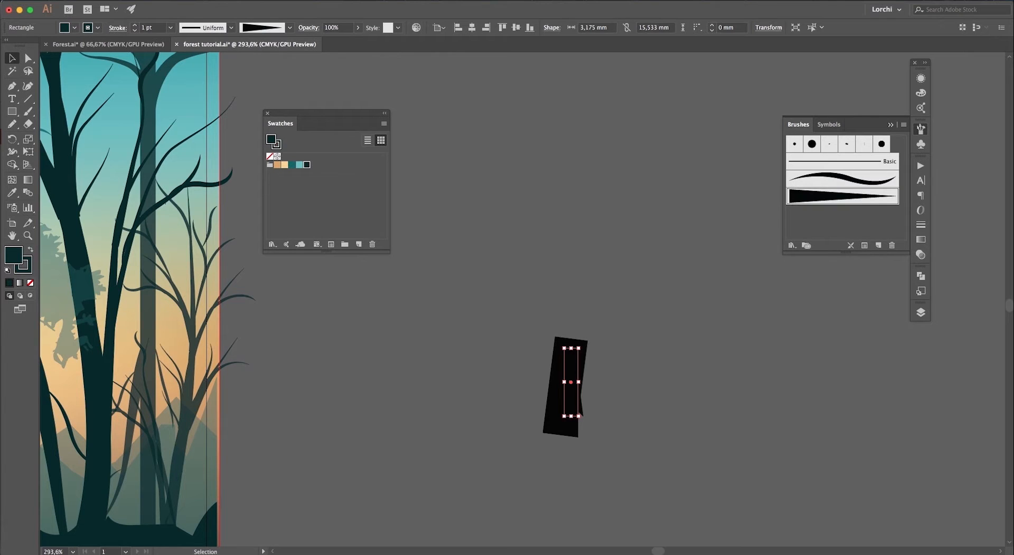
{"action": "key", "text": "super+z"}
{"action": "key", "text": "super+shift+a"}
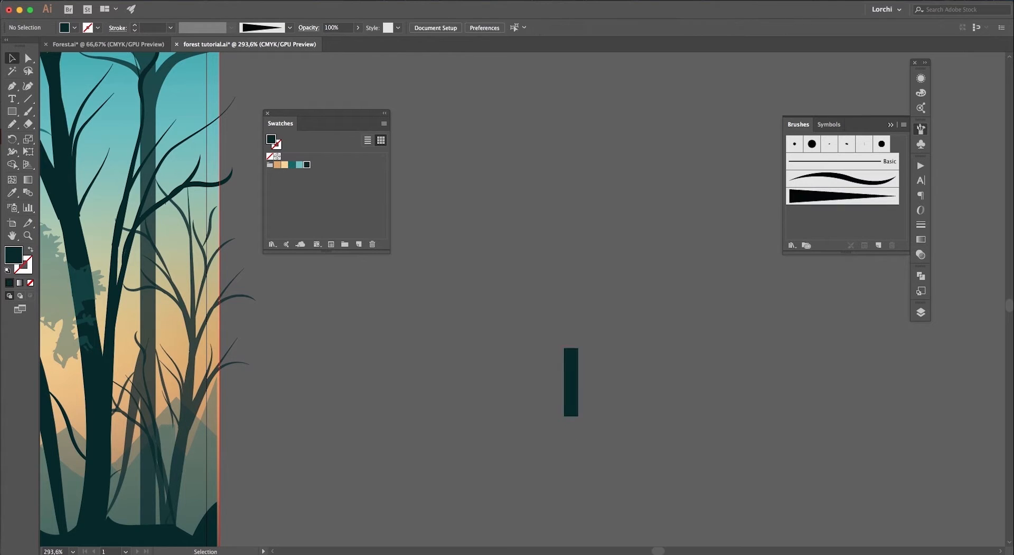
{"action": "left_click", "coordinate": [842, 196]}
{"action": "key", "text": "b"}
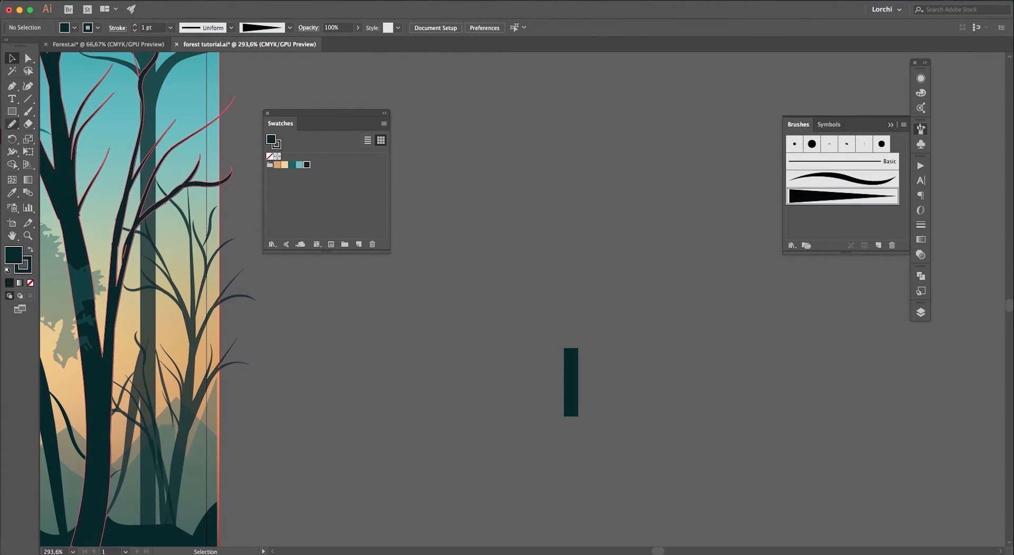
{"action": "left_click_drag", "start_coordinate": [559, 239], "coordinate": [500, 326]}
{"action": "left_click_drag", "start_coordinate": [586, 263], "coordinate": [515, 344]}
{"action": "left_click_drag", "start_coordinate": [591, 275], "coordinate": [513, 373]}
{"action": "left_click_drag", "start_coordinate": [564, 227], "coordinate": [628, 361]}
{"action": "mouse_move", "coordinate": [578, 324]}
{"action": "left_mouse_down"}
{"action": "mouse_move", "coordinate": [632, 386]}
{"action": "mouse_move", "coordinate": [618, 388]}
{"action": "left_mouse_up"}
{"action": "left_click", "coordinate": [842, 178]}
{"action": "left_click_drag", "start_coordinate": [560, 210], "coordinate": [509, 290]}
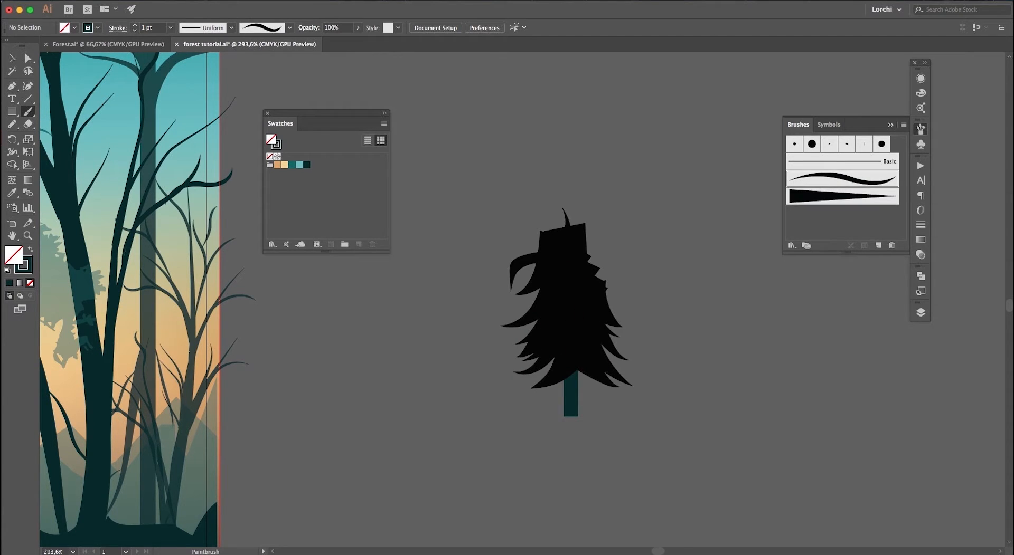
{"action": "key", "text": "super+z"}
- Paint further pine branches at the crown and along both sides with the straight tapered brush
{"action": "left_click", "coordinate": [842, 196]}
{"action": "mouse_move", "coordinate": [562, 202]}
{"action": "left_mouse_down"}
{"action": "mouse_move", "coordinate": [514, 285]}
{"action": "mouse_move", "coordinate": [626, 295]}
{"action": "left_mouse_up"}
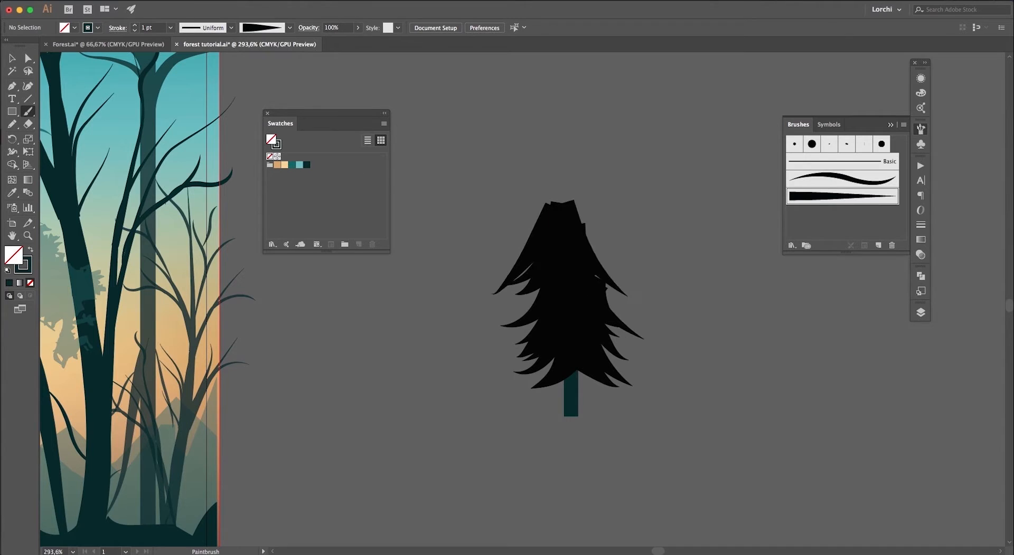
{"action": "left_click_drag", "start_coordinate": [539, 317], "coordinate": [496, 351]}
{"action": "left_click_drag", "start_coordinate": [607, 325], "coordinate": [644, 361]}
{"action": "left_click_drag", "start_coordinate": [539, 291], "coordinate": [478, 327]}
{"action": "left_click_drag", "start_coordinate": [607, 288], "coordinate": [649, 316]}
- Delete the overly wide branch stroke at the top of the pine
{"action": "key", "text": "v"}
{"action": "key", "text": "super+a"}
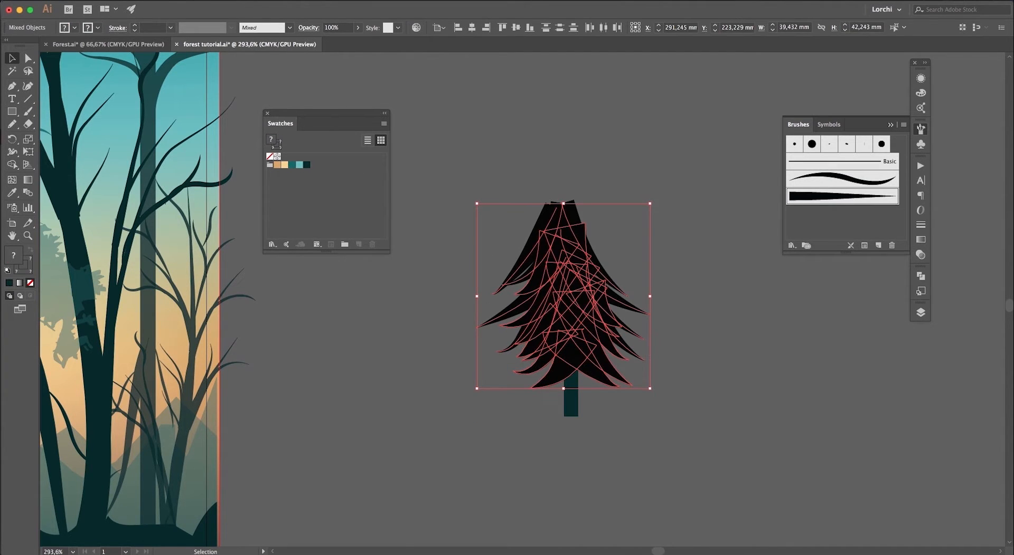
{"action": "left_click", "coordinate": [562, 203]}
{"action": "left_click", "coordinate": [592, 249]}
{"action": "key", "text": "Delete"}
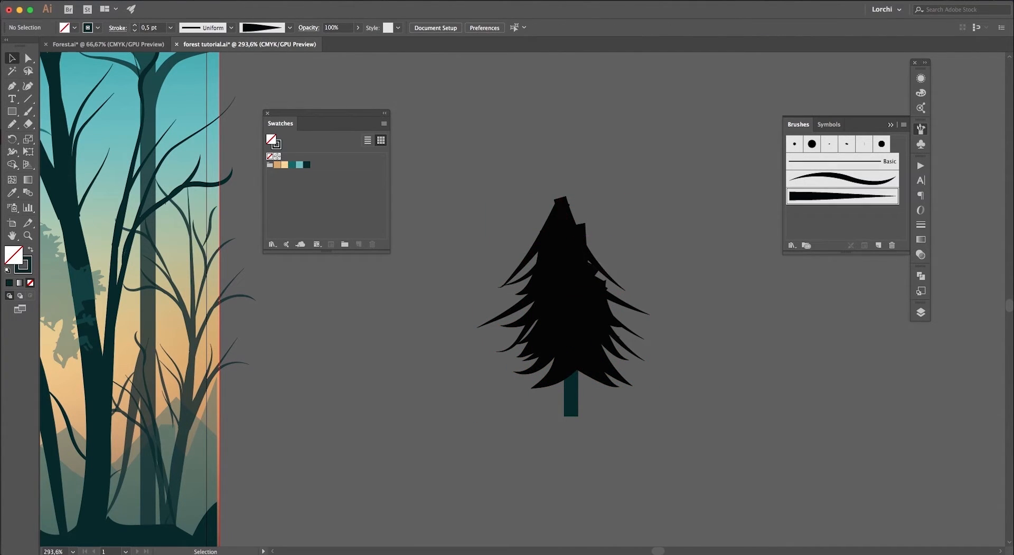
- Paint finer 0.5 pt tapered branches from the pine's tip and along both sides to fill out its silhouette
{"action": "key", "text": "b"}
{"action": "left_click_drag", "start_coordinate": [564, 202], "coordinate": [636, 290]}
{"action": "left_click_drag", "start_coordinate": [538, 254], "coordinate": [494, 289]}
{"action": "mouse_move", "coordinate": [560, 206]}
{"action": "left_mouse_down"}
{"action": "mouse_move", "coordinate": [493, 263]}
{"action": "mouse_move", "coordinate": [628, 253]}
{"action": "mouse_move", "coordinate": [636, 300]}
{"action": "left_mouse_up"}
{"action": "mouse_move", "coordinate": [606, 301]}
{"action": "left_mouse_down"}
{"action": "mouse_move", "coordinate": [652, 338]}
{"action": "mouse_move", "coordinate": [665, 376]}
{"action": "left_mouse_up"}
{"action": "left_click_drag", "start_coordinate": [528, 343], "coordinate": [481, 367]}
{"action": "scroll", "coordinate": [561, 215], "scroll_direction": "down", "scroll_amount": 3}
{"action": "key", "text": "v"}
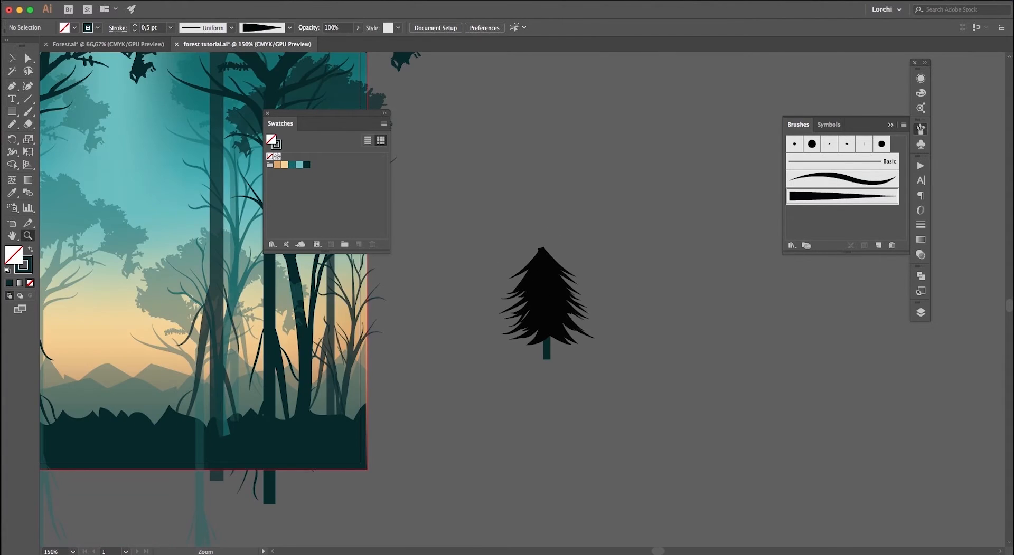
- Draw a closed triangle with the Pen tool over the pine's jagged top to form a pointed tip
{"action": "left_click", "coordinate": [580, 216]}
{"action": "scroll", "coordinate": [561, 216], "scroll_direction": "up", "scroll_amount": 10}
{"action": "left_click_drag", "start_coordinate": [580, 135], "coordinate": [697, 284]}
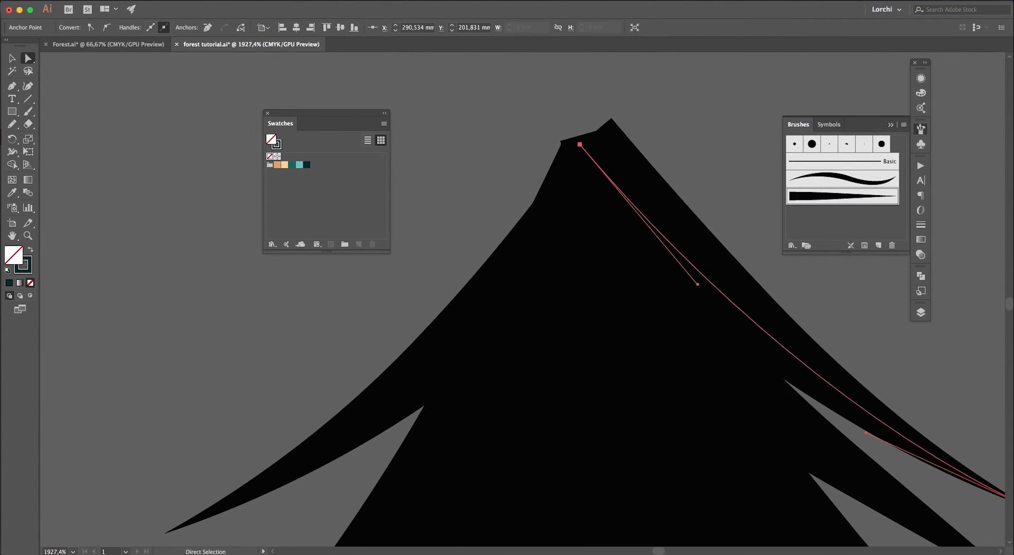
{"action": "key", "text": "ctrl+shift+a"}
{"action": "key", "text": "p"}
{"action": "left_click_drag", "start_coordinate": [559, 138], "coordinate": [576, 75]}
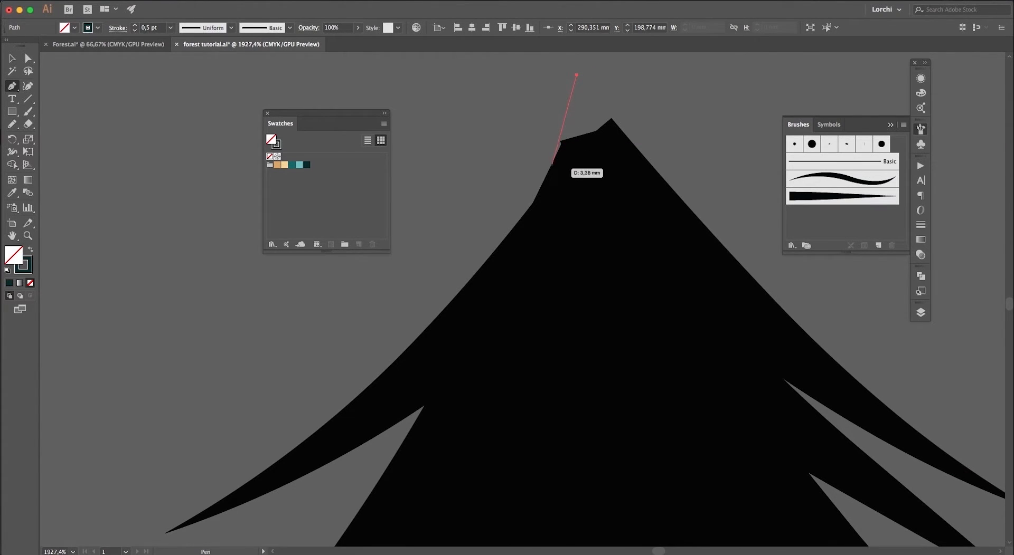
{"action": "left_click", "coordinate": [530, 207]}
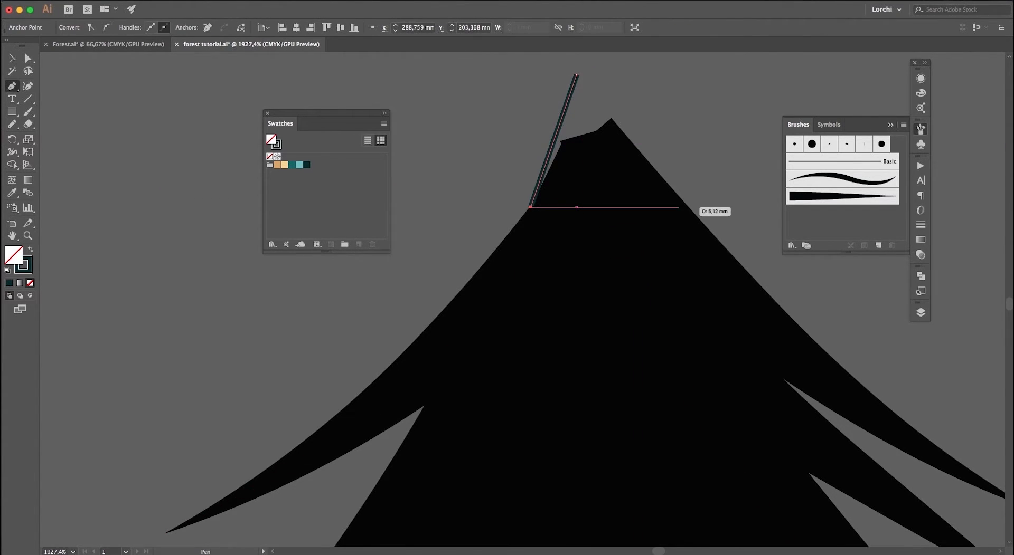
{"action": "left_click", "coordinate": [690, 210]}
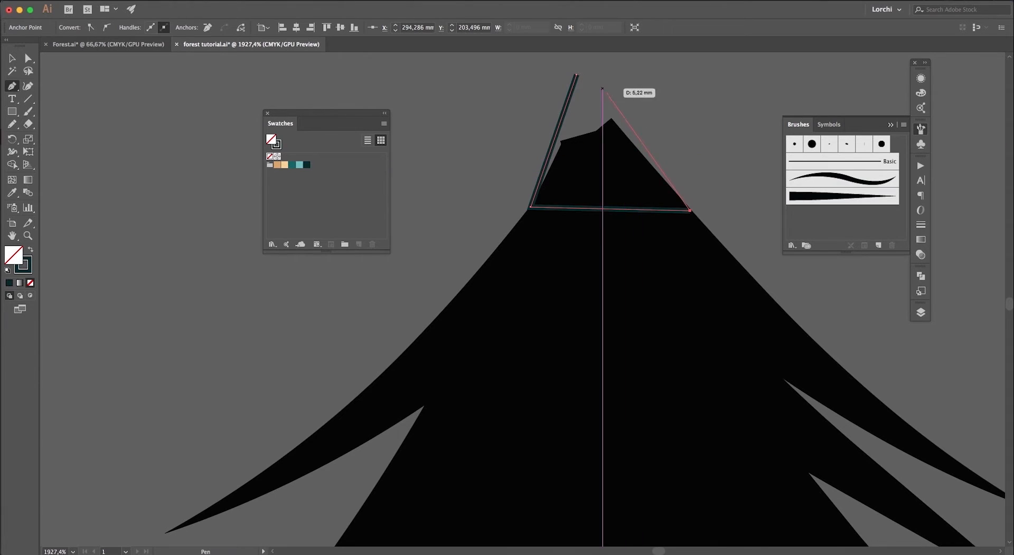
{"action": "left_click", "coordinate": [576, 74]}
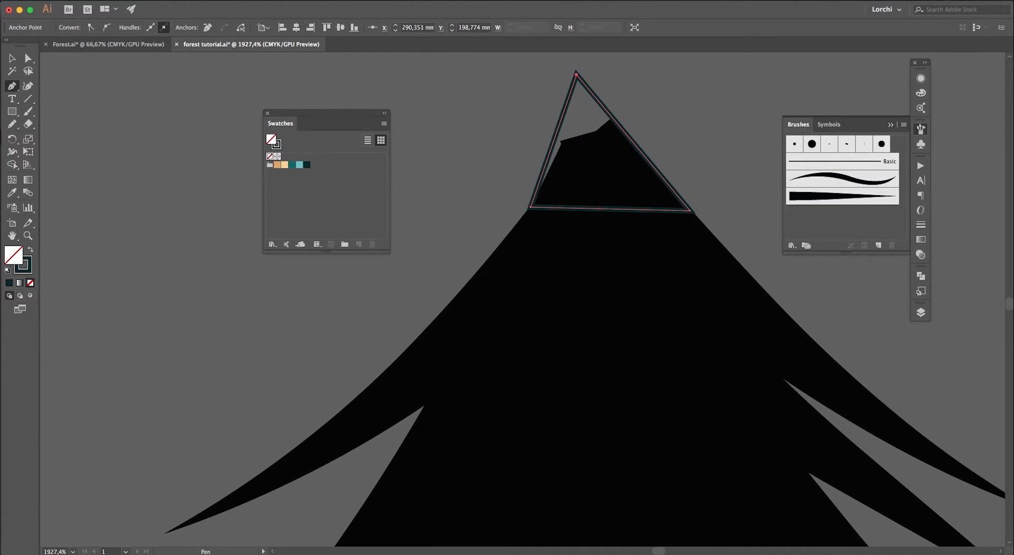
{"action": "key", "text": "v"}
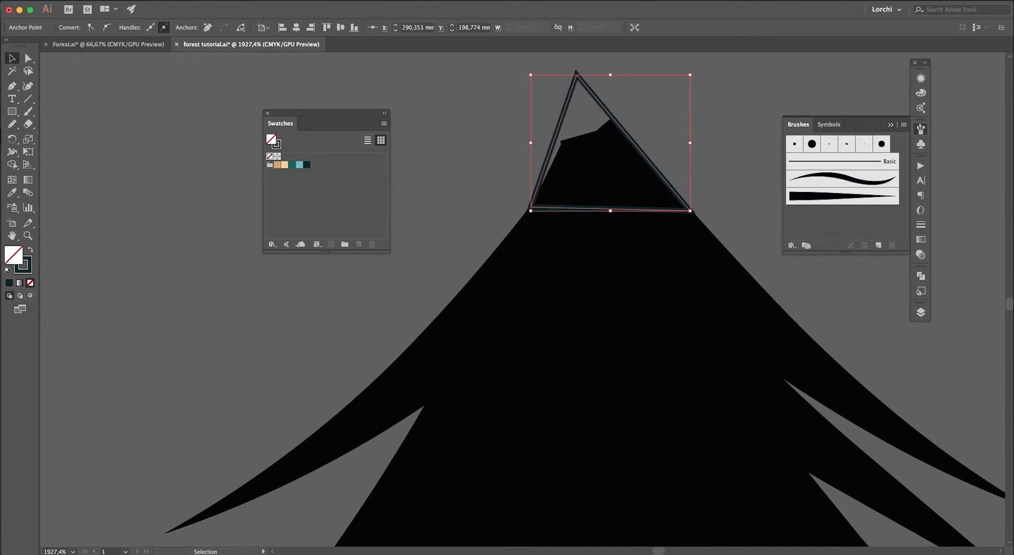
- Fill the triangular pine tip with black and remove its stroke
{"action": "key", "text": "F6"}
{"action": "key", "text": "comma"}
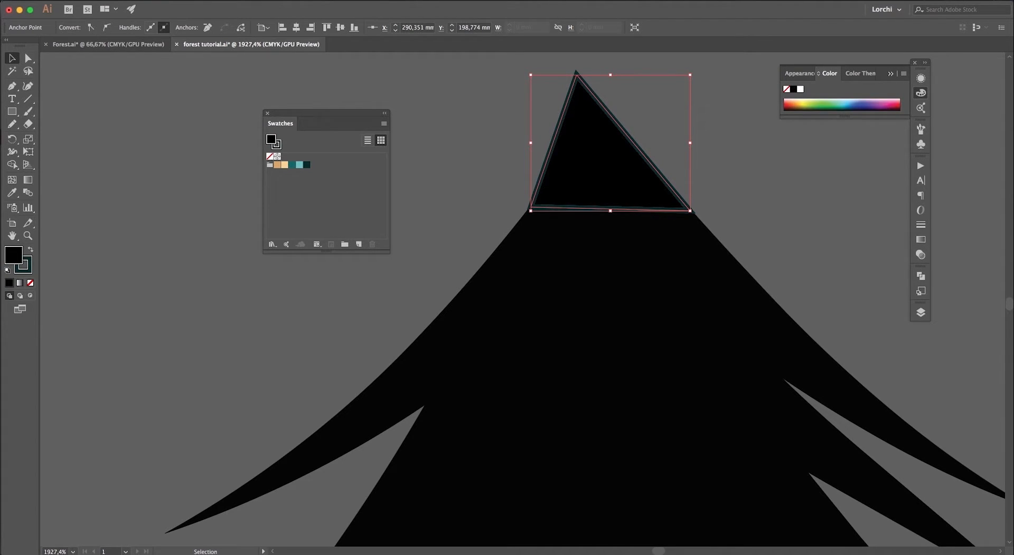
{"action": "left_click", "coordinate": [28, 270]}
{"action": "left_click", "coordinate": [30, 283]}
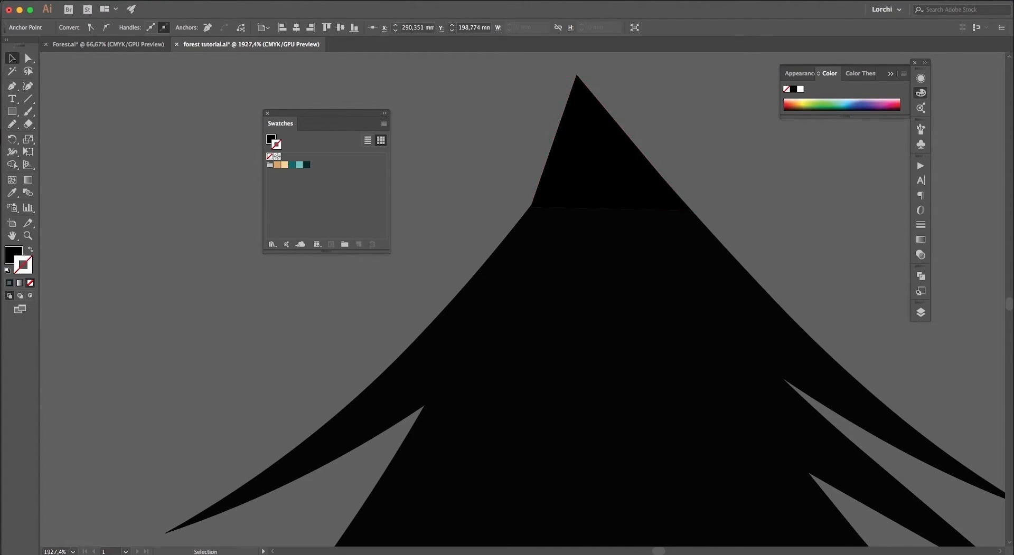
{"action": "key", "text": "super+shift+a"}
- Expand the appearance of all the pine's strokes and unite them with the tip and trunk into one shape
{"action": "key", "text": "super+minus"}
{"action": "key", "text": "super+minus"}
{"action": "key", "text": "super+minus"}
{"action": "key", "text": "super+minus"}
{"action": "key", "text": "super+minus"}
{"action": "key", "text": "super+minus"}
{"action": "key", "text": "super+minus"}
{"action": "key", "text": "super+minus"}
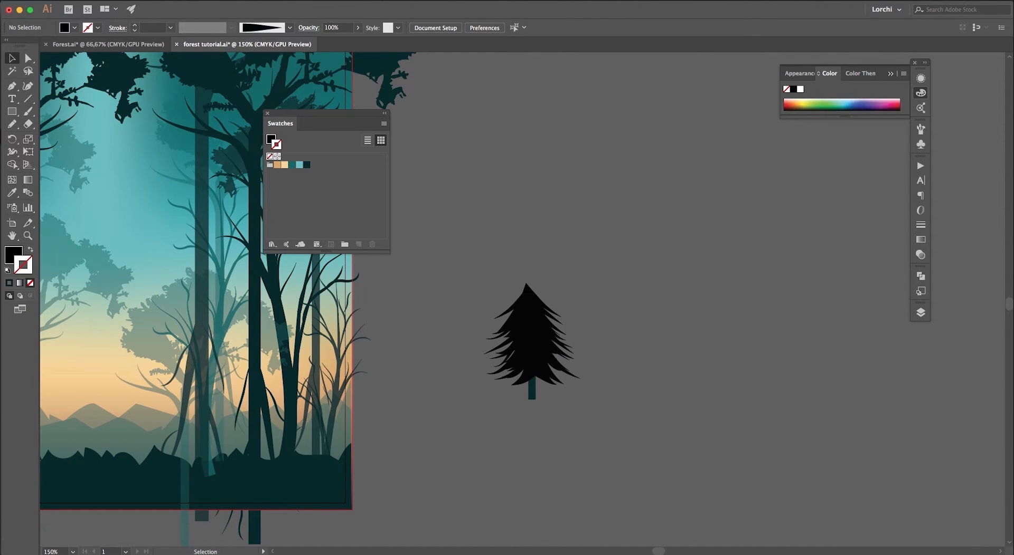
{"action": "key", "text": "super+a"}
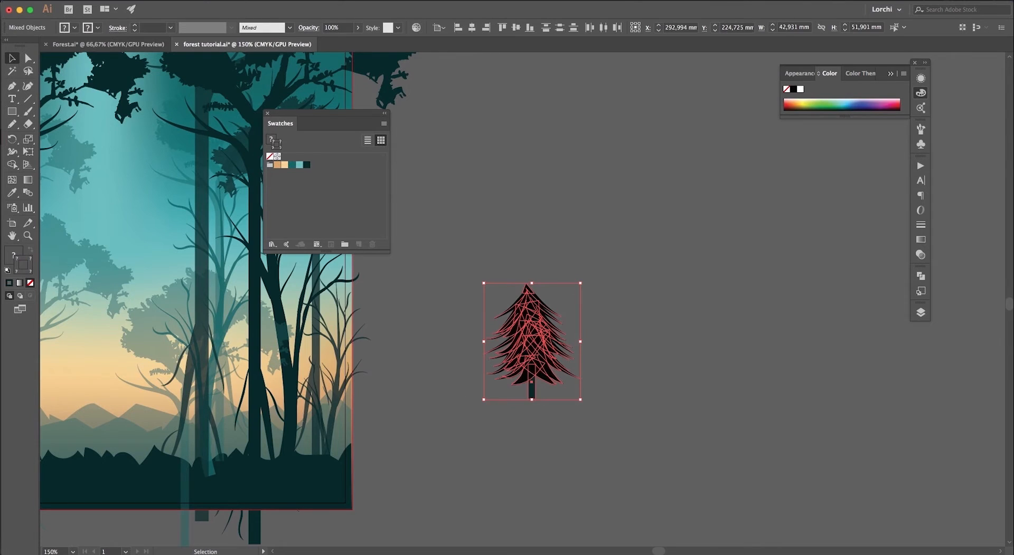
{"action": "left_click", "coordinate": [139, 0]}
{"action": "left_click", "coordinate": [173, 109]}
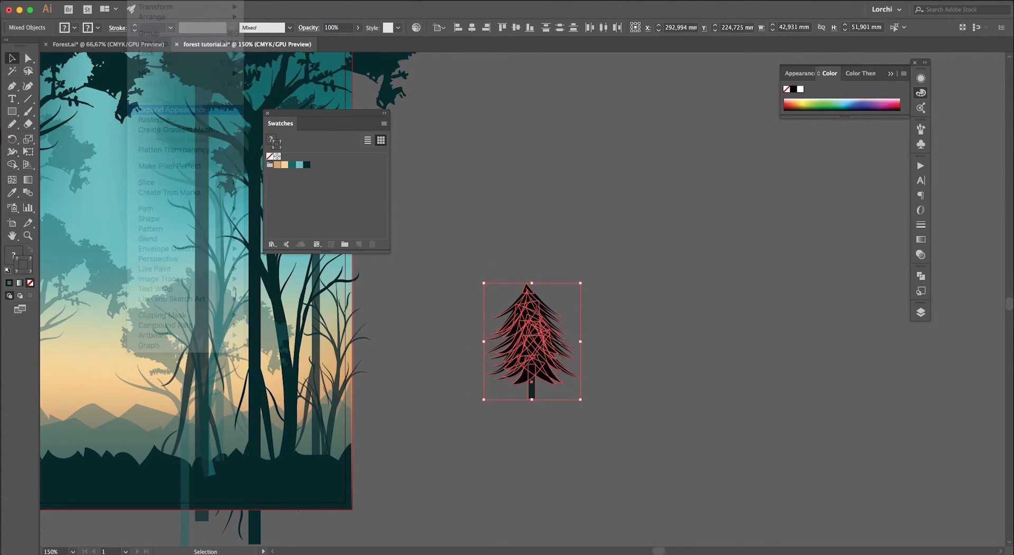
{"action": "key", "text": "super+shift+F9"}
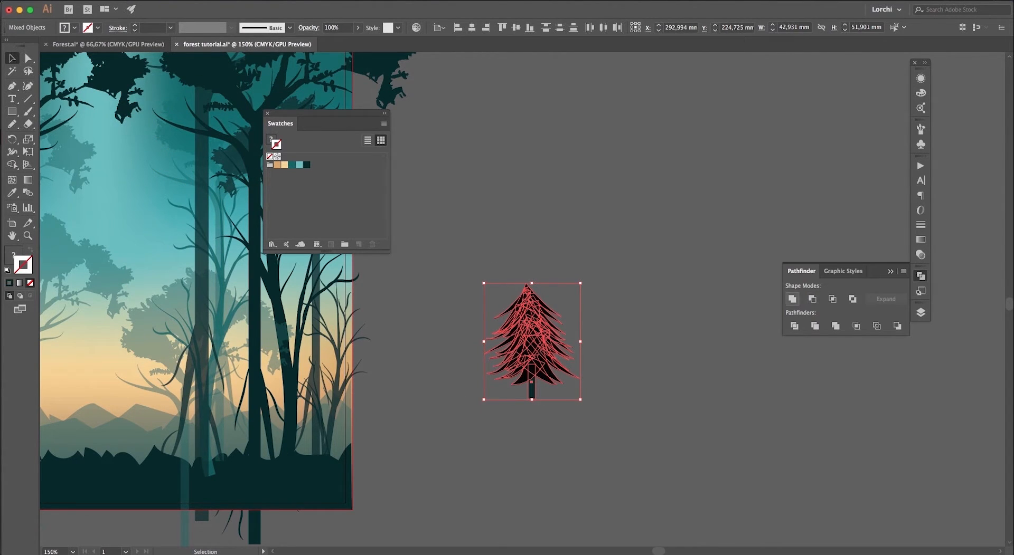
{"action": "left_click", "coordinate": [792, 298]}
{"action": "key", "text": "super+shift+a"}
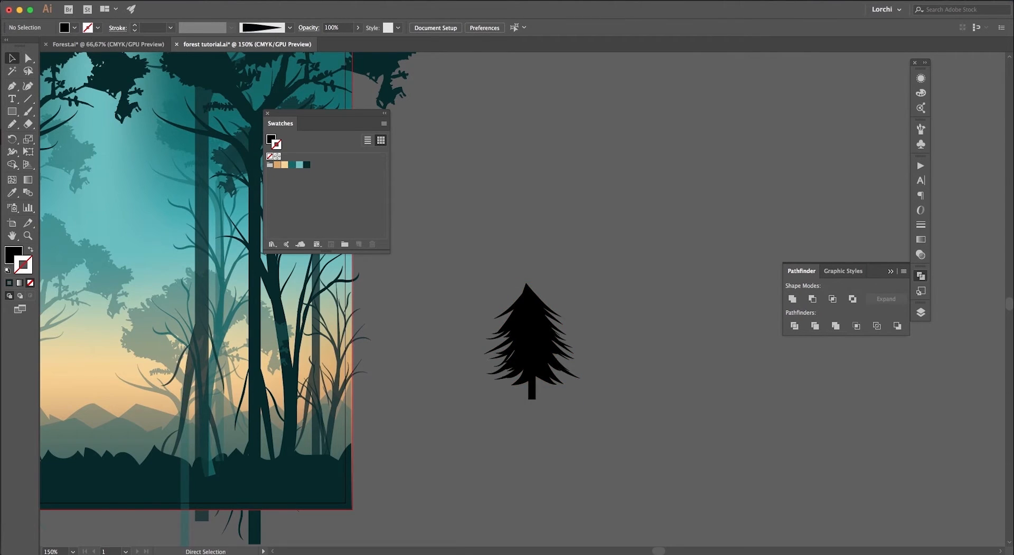
- Move the pine onto the ground at the poster's lower left corner
{"action": "key", "text": "super+minus"}
{"action": "key", "text": "super+minus"}
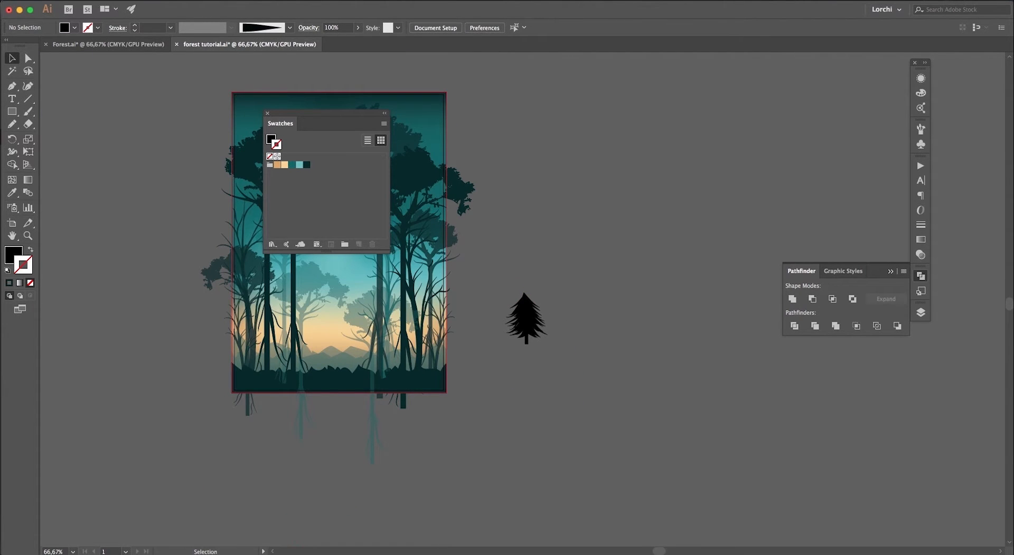
{"action": "left_click_drag", "start_coordinate": [520, 317], "coordinate": [493, 285]}
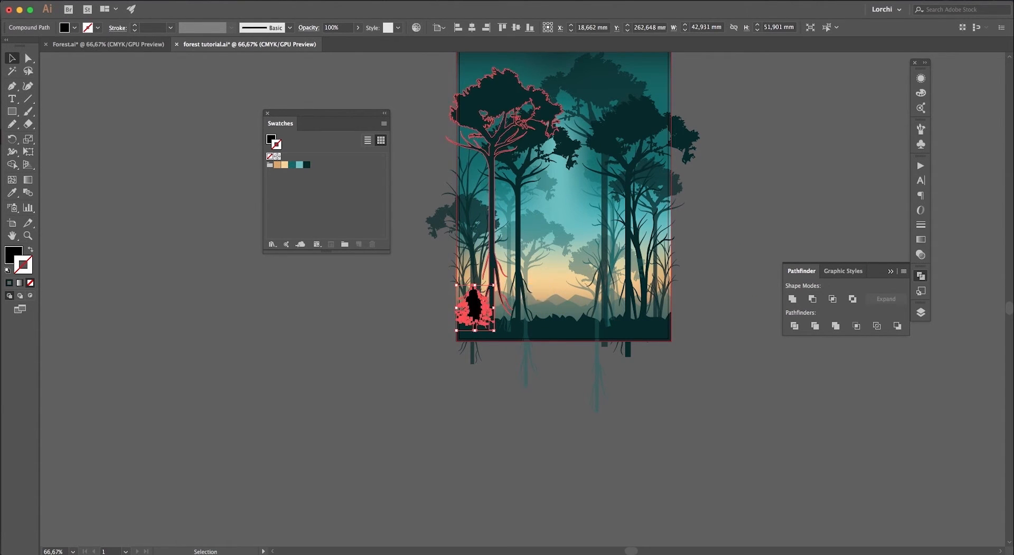
- Scale the pine to about 37 × 45 mm and fill it with the darkest teal swatch, without a stroke
{"action": "left_click", "coordinate": [306, 165]}
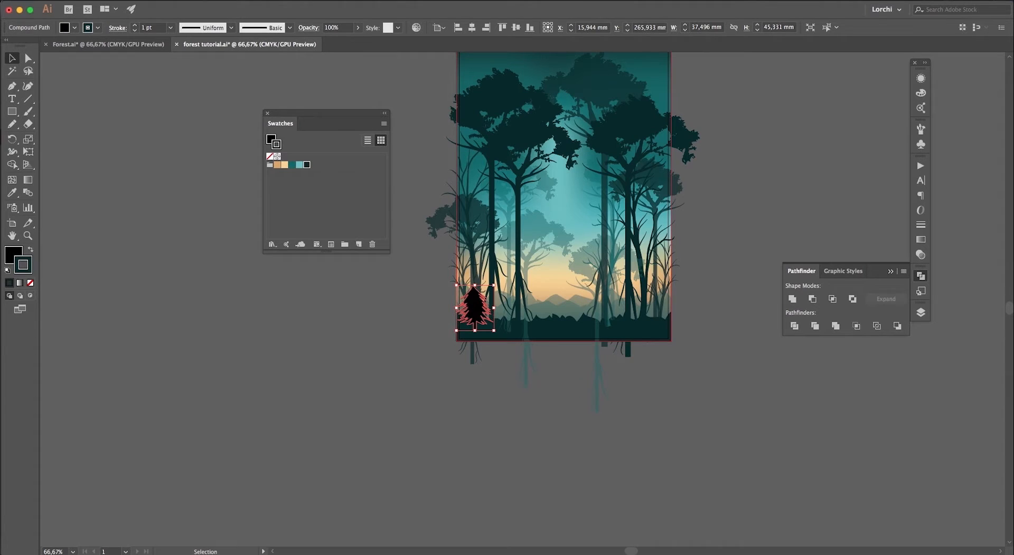
{"action": "left_click", "coordinate": [30, 283]}
{"action": "left_click", "coordinate": [13, 255]}
{"action": "left_click", "coordinate": [306, 165]}
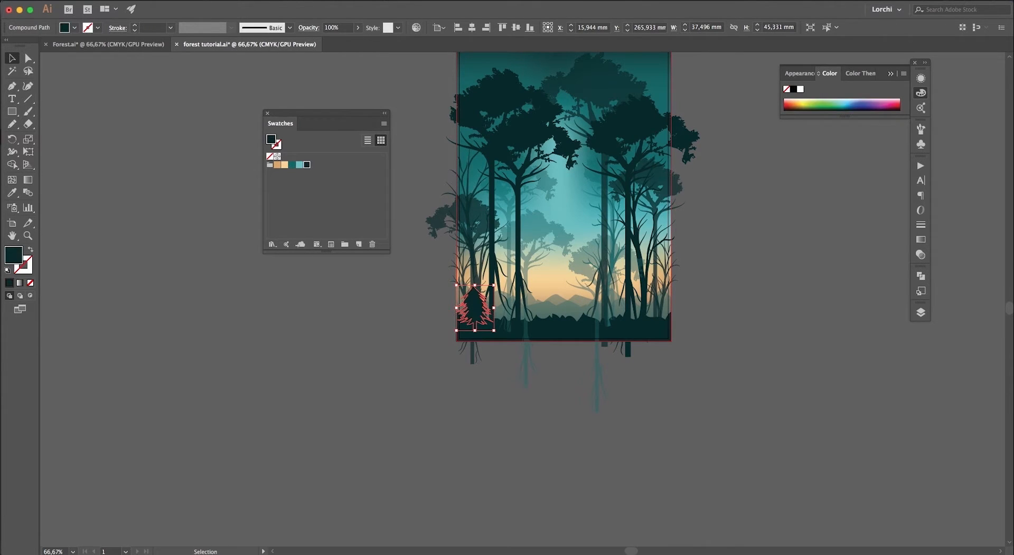
- Fade the pine at the poster's lower left corner to 40% opacity
{"action": "left_click", "coordinate": [337, 28]}
{"action": "type", "text": "40"}
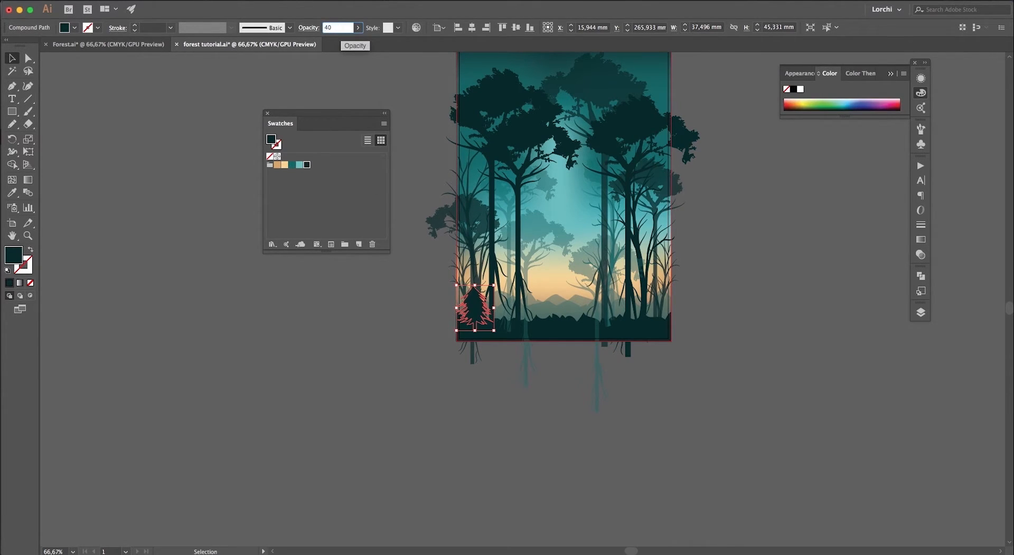
{"action": "key", "text": "Return"}
{"action": "left_click", "coordinate": [417, 270]}
- Place copies of the faded pine along the ground on both sides of the poster, leaving the middle open
{"action": "left_click_drag", "start_coordinate": [475, 305], "coordinate": [613, 314]}
{"action": "left_click_drag", "start_coordinate": [614, 314], "coordinate": [656, 306]}
{"action": "key", "text": "super+shift+a"}
{"action": "left_click_drag", "start_coordinate": [584, 302], "coordinate": [594, 301]}
{"action": "key", "text": "super+shift+a"}
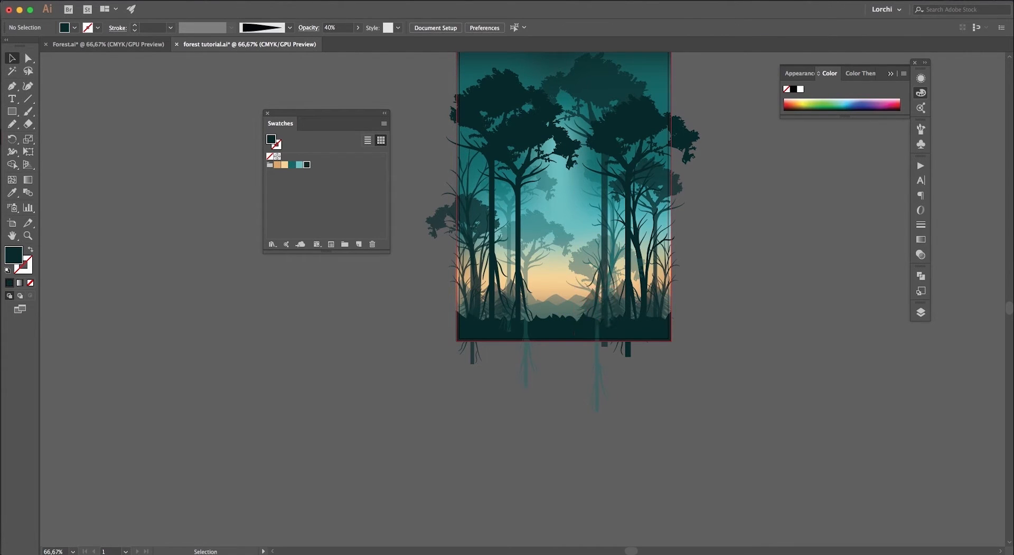
- Group all the faded pines without including the leafy and bare trees
{"action": "key", "text": "super+a"}
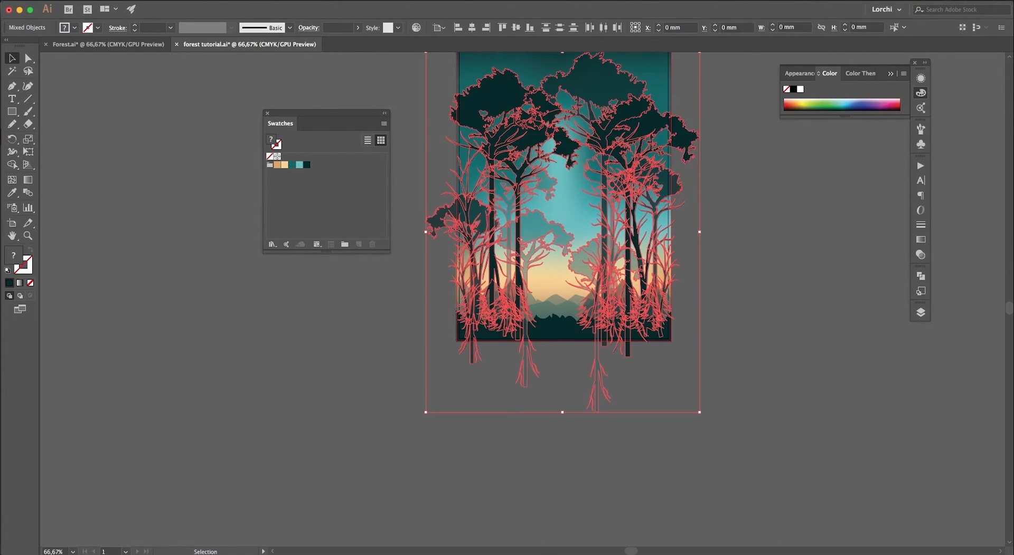
{"action": "left_click", "coordinate": [496, 132], "text": "shift"}
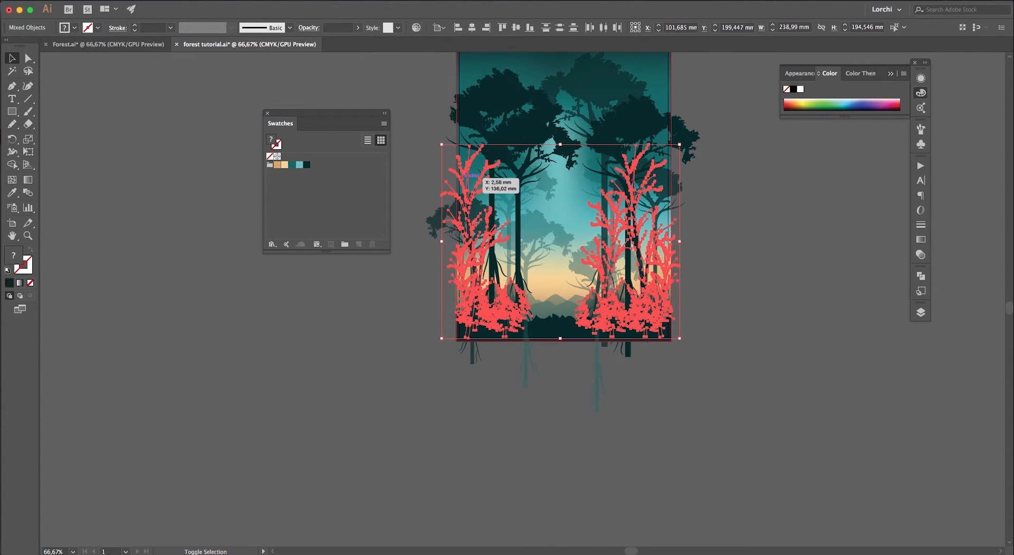
{"action": "left_click", "coordinate": [482, 170], "text": "shift"}
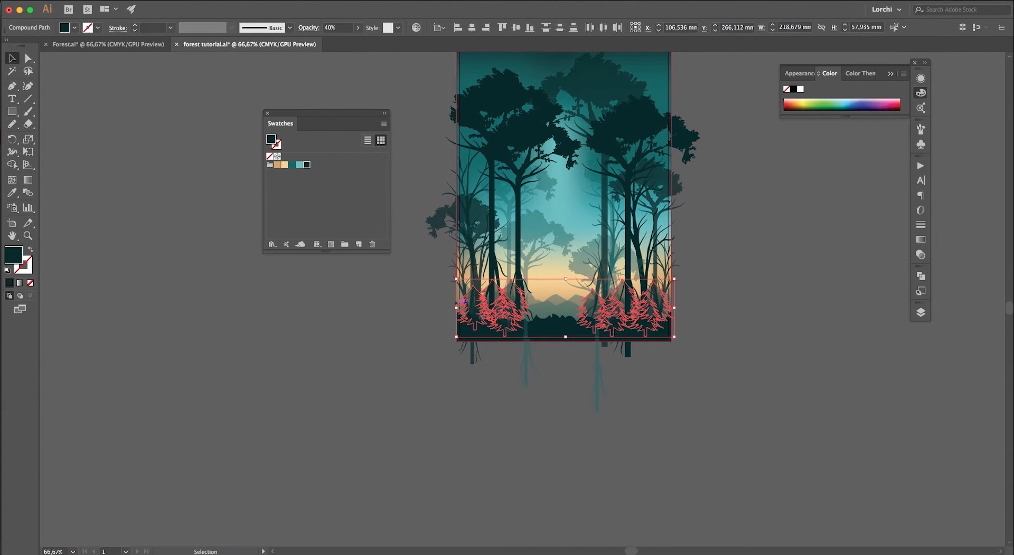
{"action": "key", "text": "a"}
{"action": "key", "text": "super+g"}
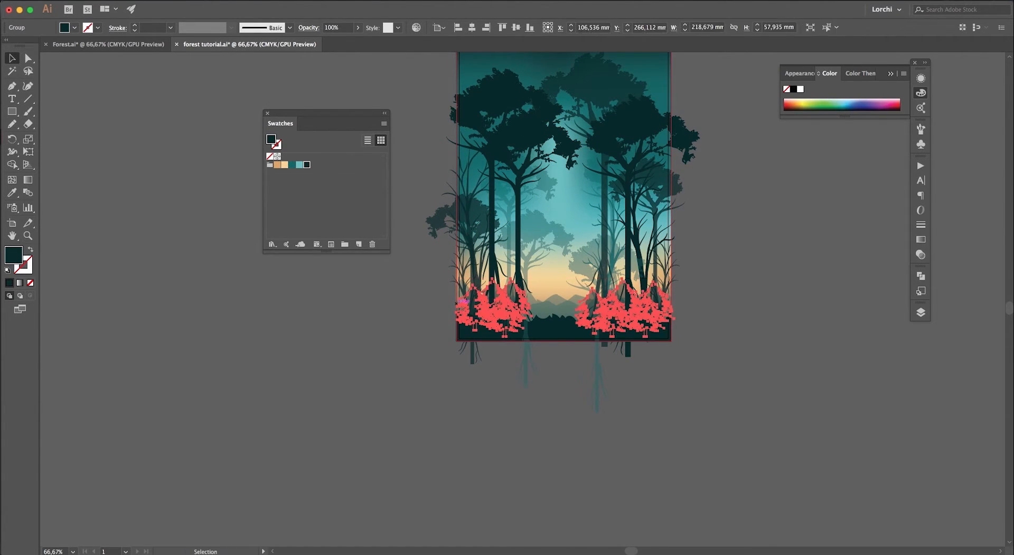
{"action": "key", "text": "super+shift+a"}
{"action": "left_click_drag", "start_coordinate": [457, 303], "coordinate": [454, 429]}
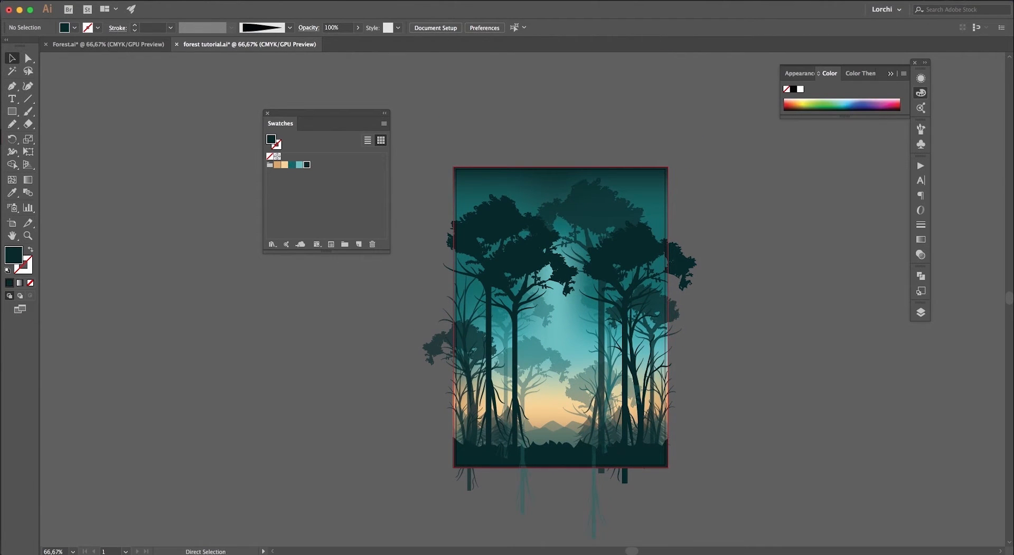
- Nudge the central dark leafy tree slightly right and adjust the positions of the two pale trees near the middle
{"action": "key", "text": "a"}
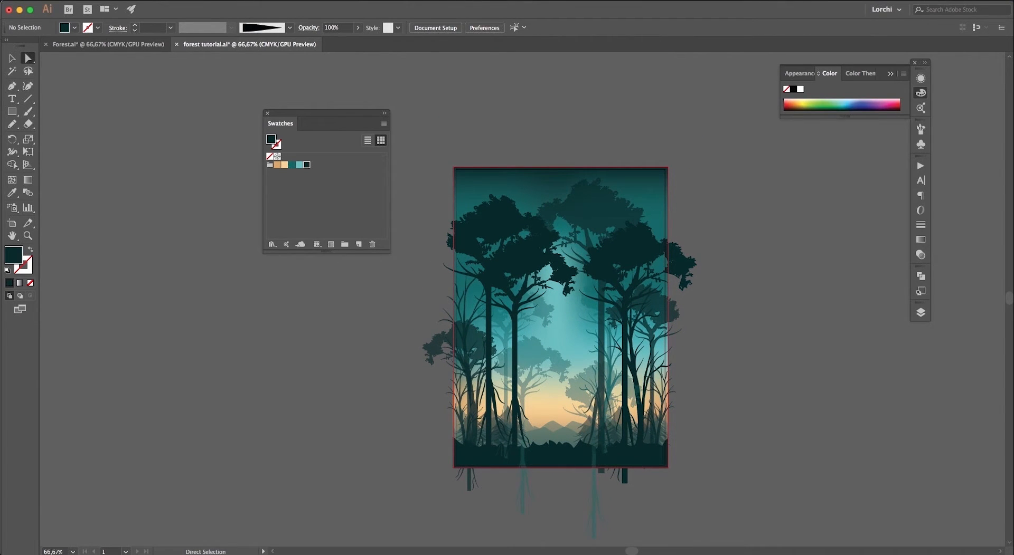
{"action": "left_click", "coordinate": [519, 262]}
{"action": "left_click_drag", "start_coordinate": [537, 260], "coordinate": [542, 263]}
{"action": "left_click", "coordinate": [520, 358]}
{"action": "left_click_drag", "start_coordinate": [549, 345], "coordinate": [553, 335]}
{"action": "left_click_drag", "start_coordinate": [592, 384], "coordinate": [590, 381]}
{"action": "left_click", "coordinate": [606, 407]}
{"action": "left_click", "coordinate": [588, 424]}
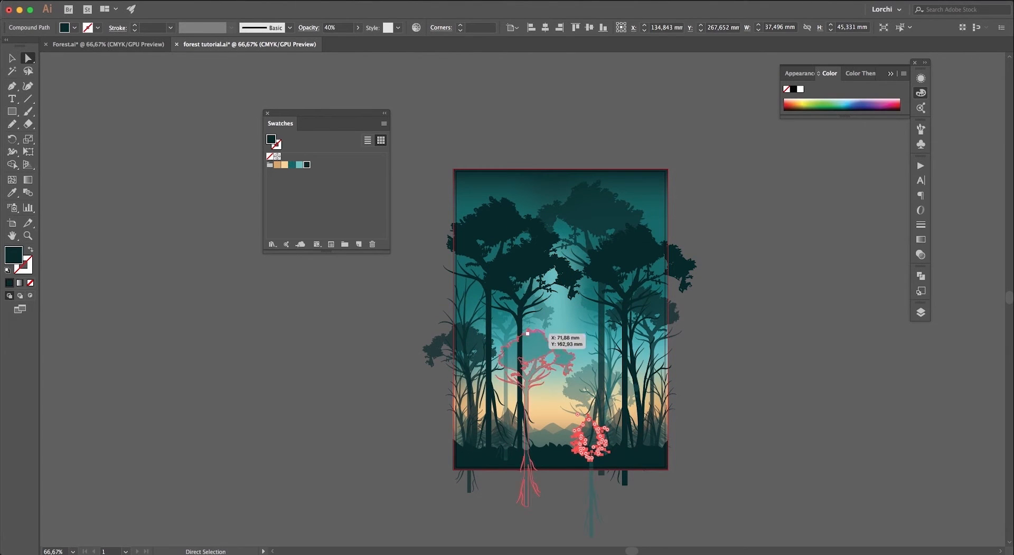
{"action": "key", "text": "v"}
{"action": "key", "text": "super+shift+a"}
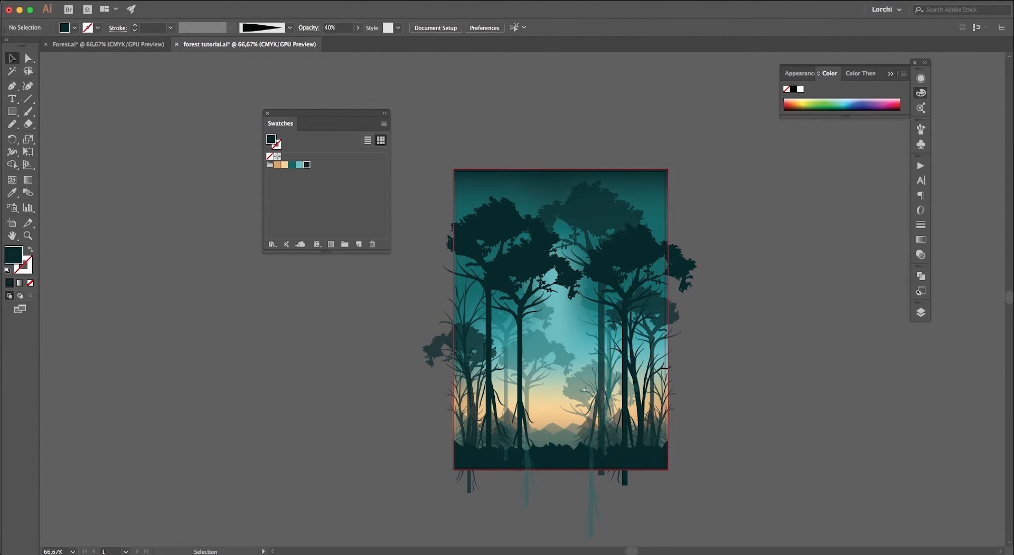
- Shift the central dark leafy tree a little further right and the tall faded tree behind it slightly left
{"action": "key", "text": "a"}
{"action": "left_click_drag", "start_coordinate": [609, 215], "coordinate": [608, 211]}
{"action": "left_click_drag", "start_coordinate": [537, 261], "coordinate": [542, 270]}
{"action": "left_click", "coordinate": [698, 302]}
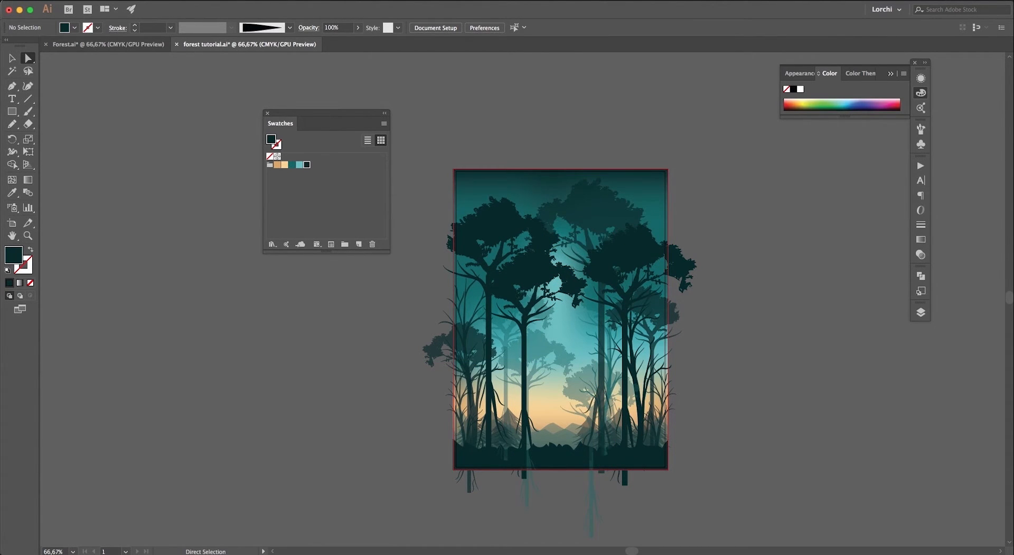
{"action": "left_click_drag", "start_coordinate": [587, 325], "coordinate": [579, 325]}
{"action": "left_click_drag", "start_coordinate": [616, 203], "coordinate": [616, 204]}
{"action": "left_click", "coordinate": [692, 227]}
- Move the right-hand dark leafy tree a little left and the small pale tree behind it slightly right
{"action": "left_click_drag", "start_coordinate": [662, 246], "coordinate": [653, 251]}
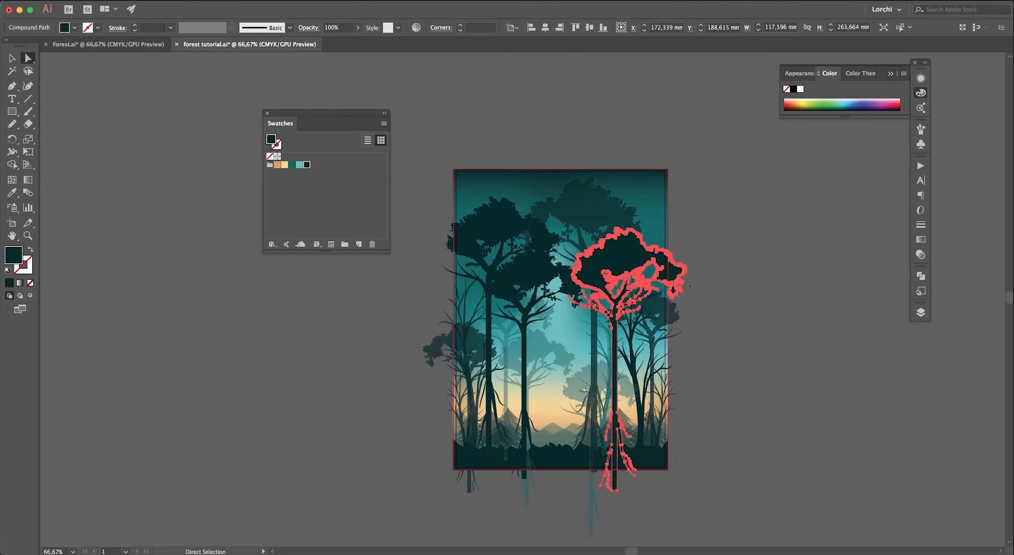
{"action": "left_click", "coordinate": [693, 285]}
{"action": "left_click_drag", "start_coordinate": [579, 376], "coordinate": [601, 374]}
{"action": "left_click", "coordinate": [691, 364]}
{"action": "left_click", "coordinate": [691, 348]}
{"action": "left_click_drag", "start_coordinate": [607, 208], "coordinate": [624, 205]}
{"action": "left_click", "coordinate": [692, 222]}
{"action": "left_click", "coordinate": [691, 222]}
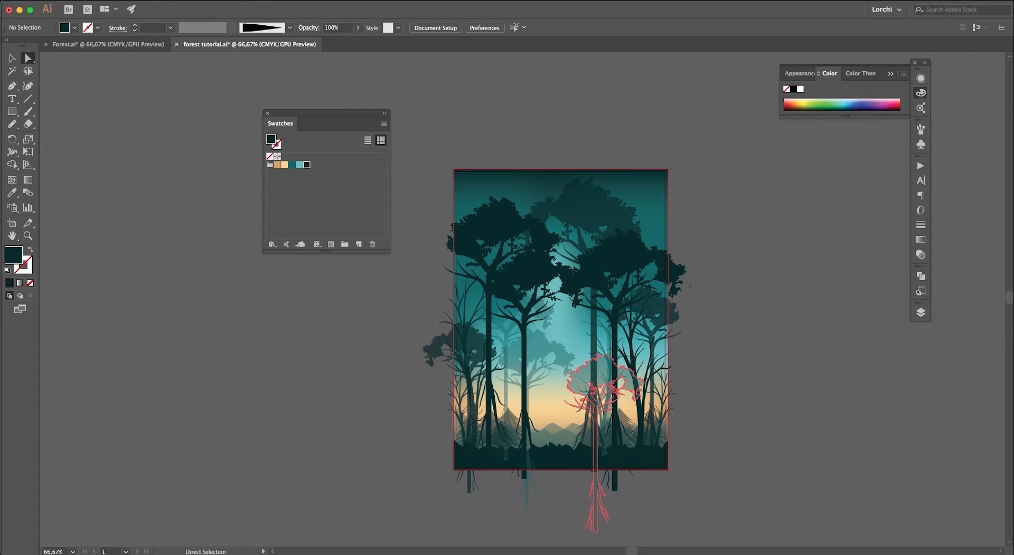
{"action": "left_click_drag", "start_coordinate": [619, 300], "coordinate": [598, 312]}
{"action": "left_click", "coordinate": [692, 316]}
{"action": "left_click", "coordinate": [612, 388]}
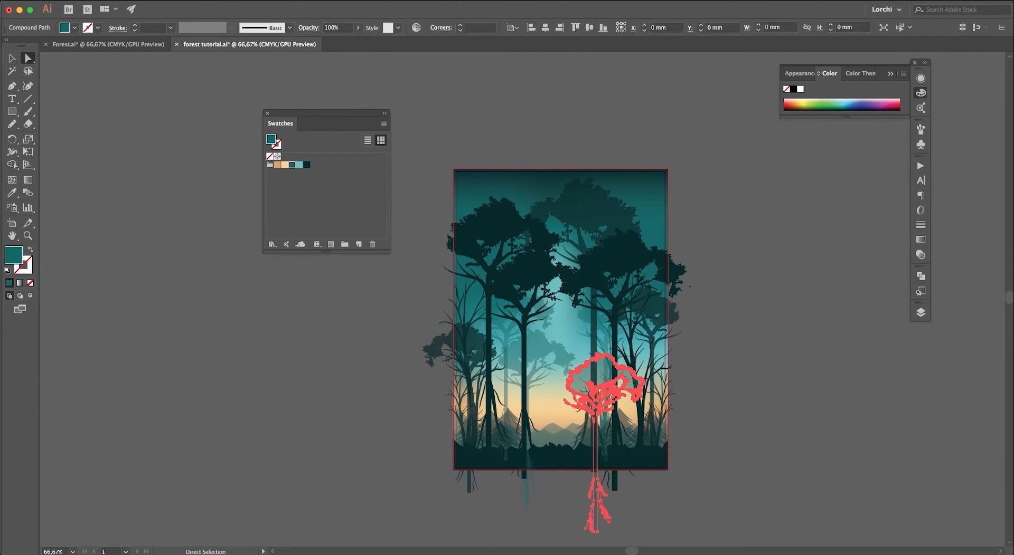
{"action": "left_click", "coordinate": [685, 406]}
{"action": "left_click", "coordinate": [642, 423]}
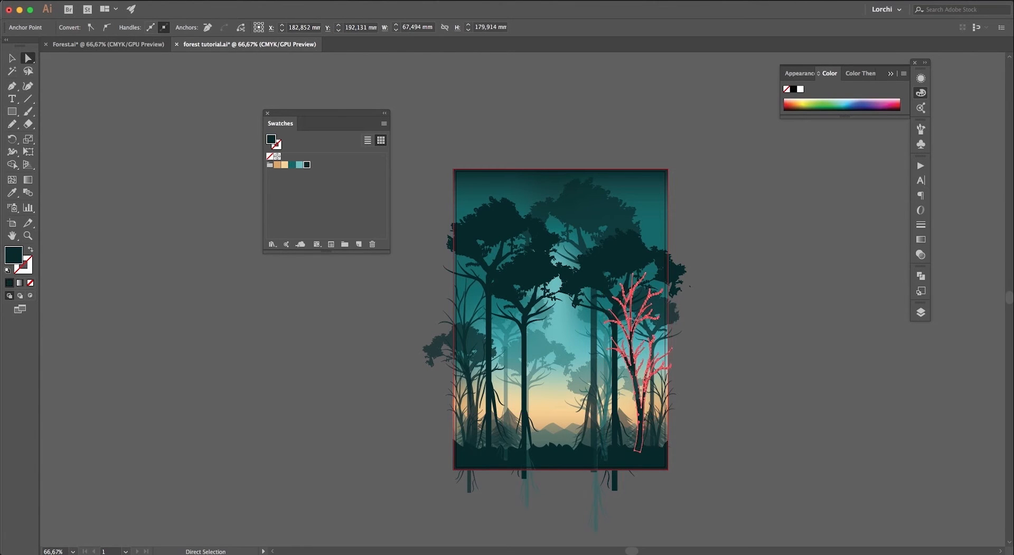
{"action": "left_click", "coordinate": [634, 371]}
{"action": "left_click", "coordinate": [640, 405]}
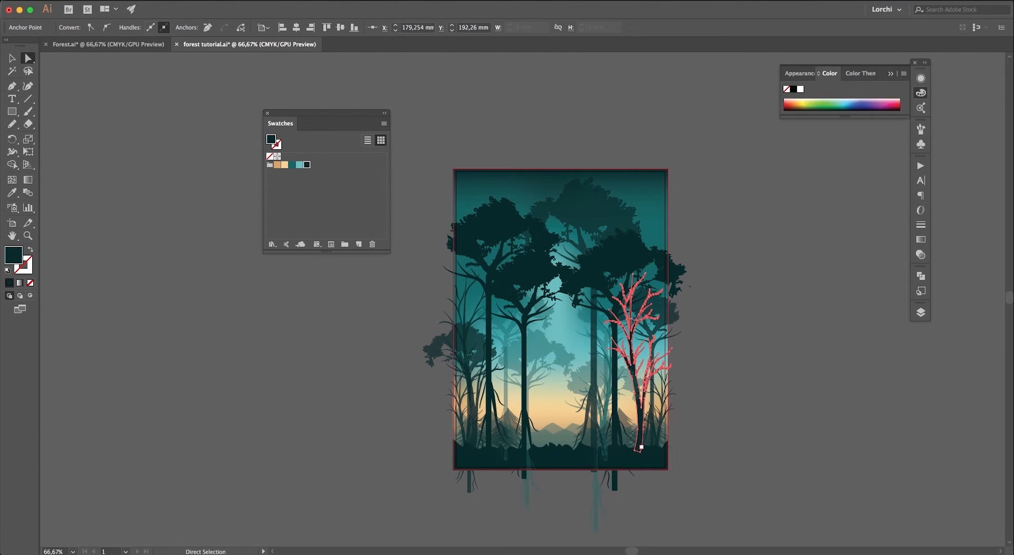
{"action": "left_click", "coordinate": [637, 388]}
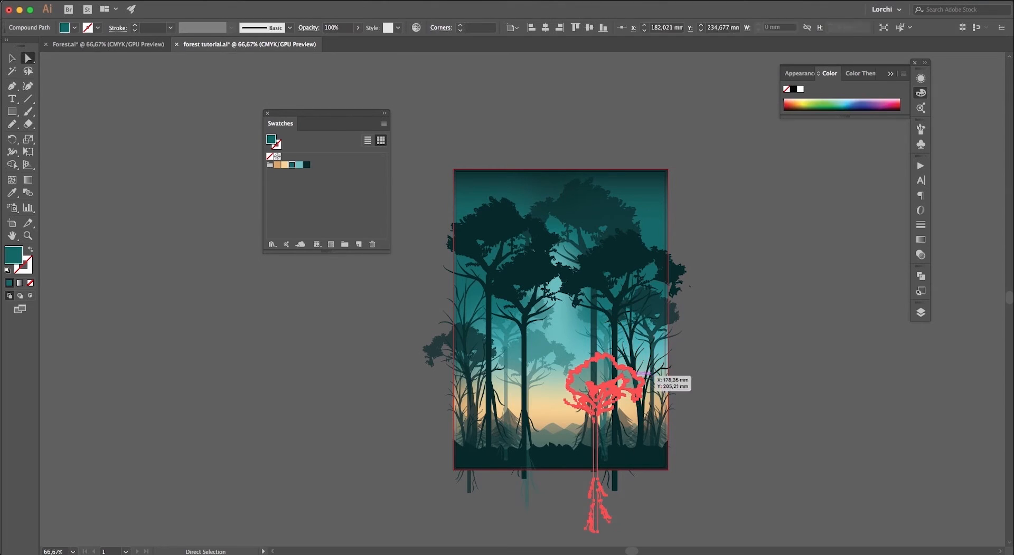
{"action": "key", "text": "super+shift+a"}
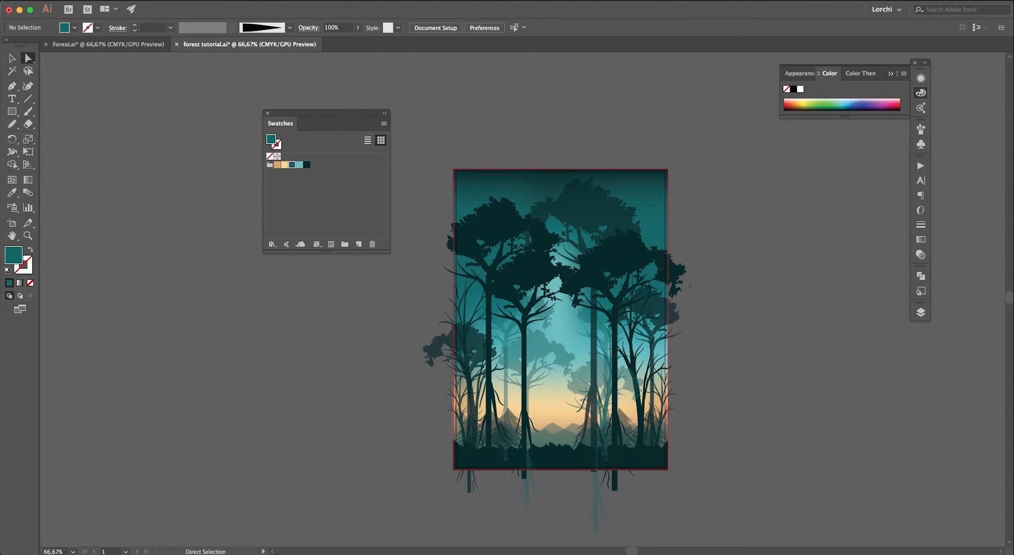
- Draw a rectangle of about 216 × 303 mm covering the whole poster including its bleed
{"action": "key", "text": "m"}
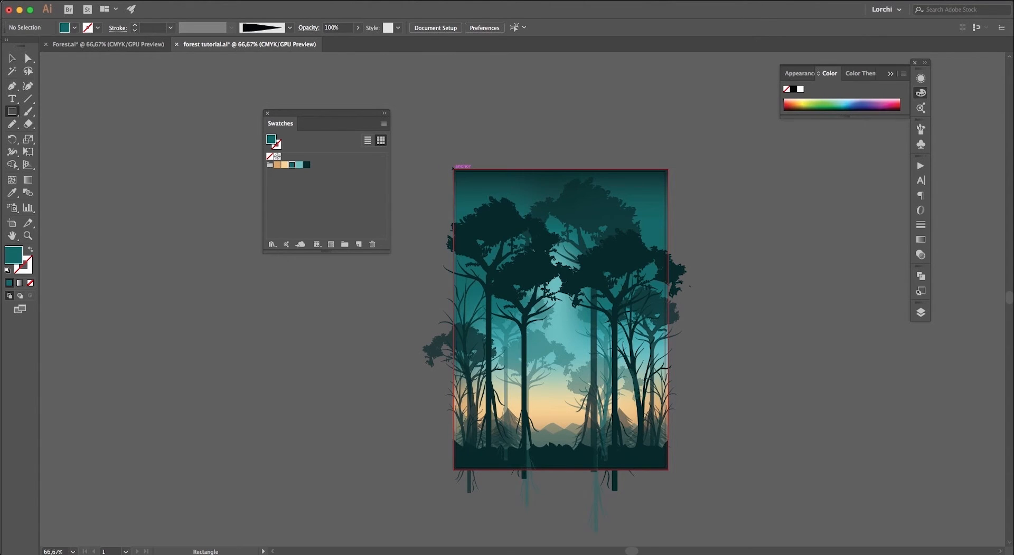
{"action": "left_click_drag", "start_coordinate": [454, 170], "coordinate": [668, 469]}
{"action": "key", "text": "v"}
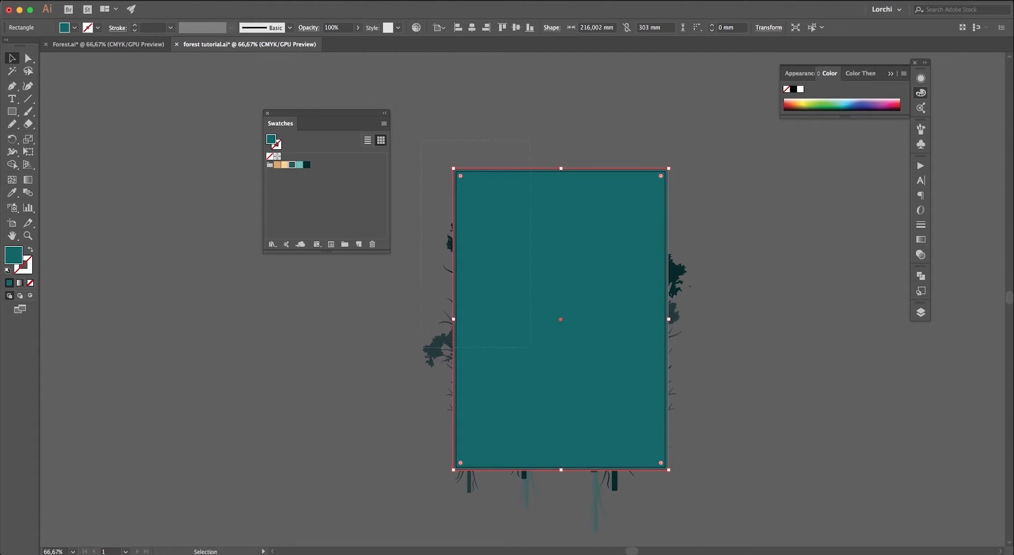
- Clip all the tree silhouettes to the covering rectangle with a clipping mask
{"action": "key", "text": "super+a"}
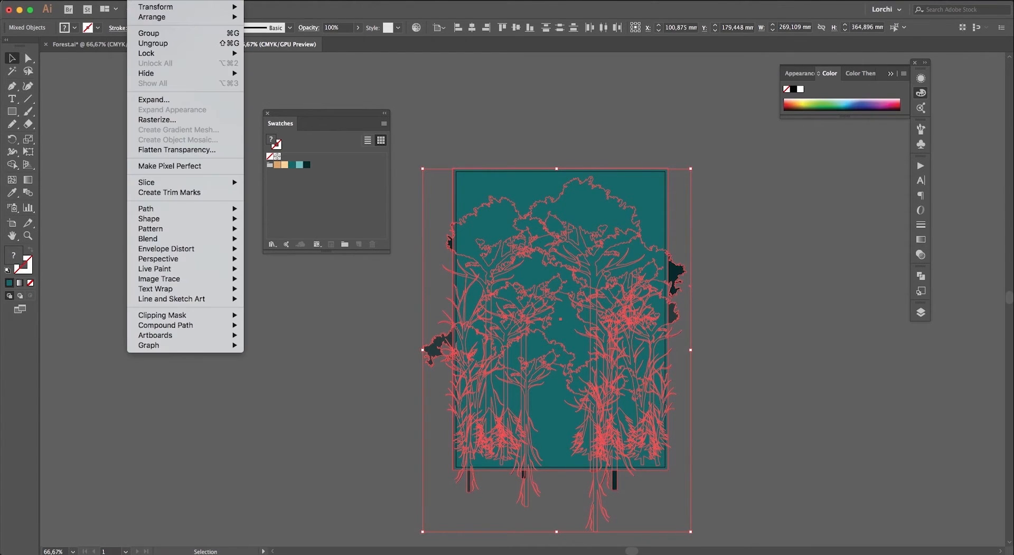
{"action": "mouse_move", "coordinate": [185, 315]}
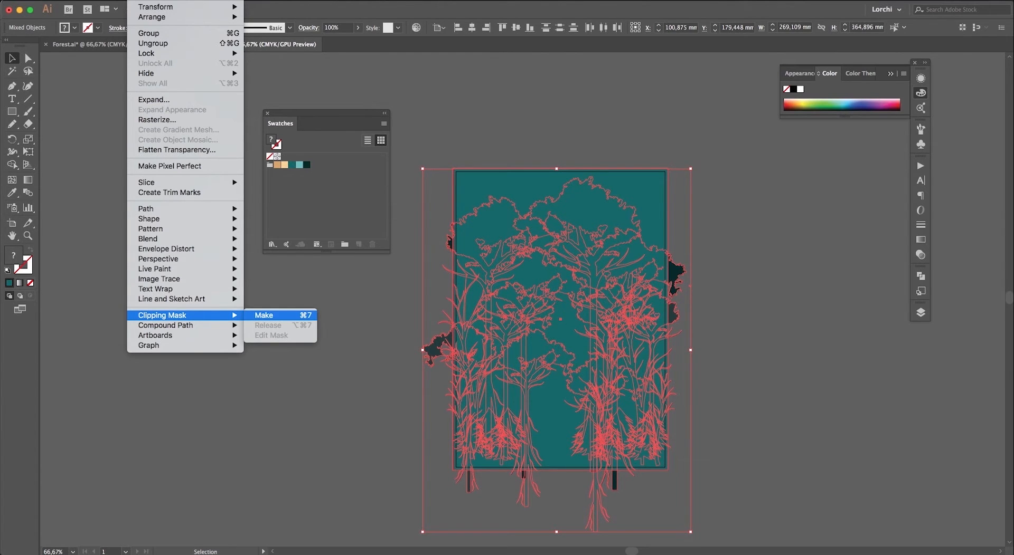
{"action": "left_click", "coordinate": [264, 315]}
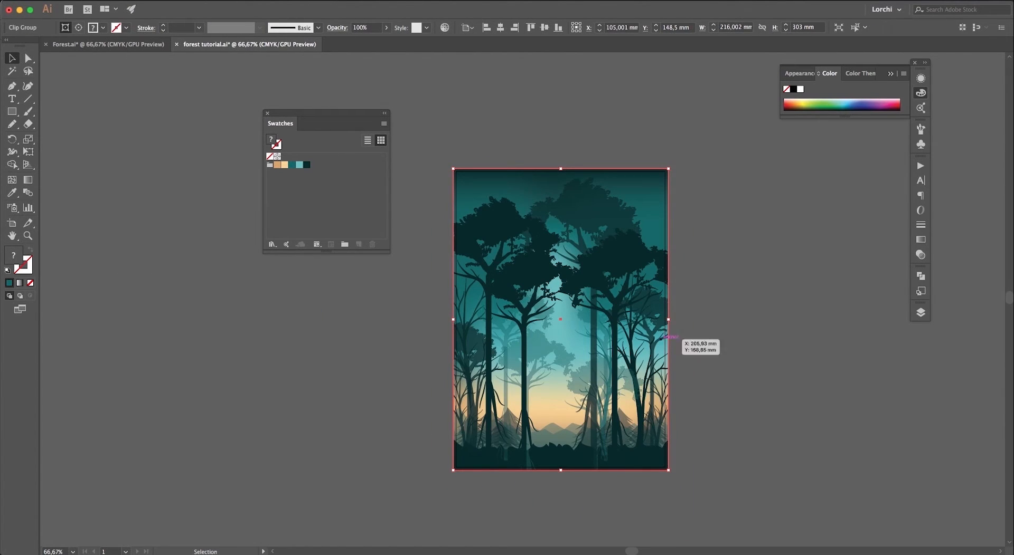
{"action": "key", "text": "super+shift+a"}
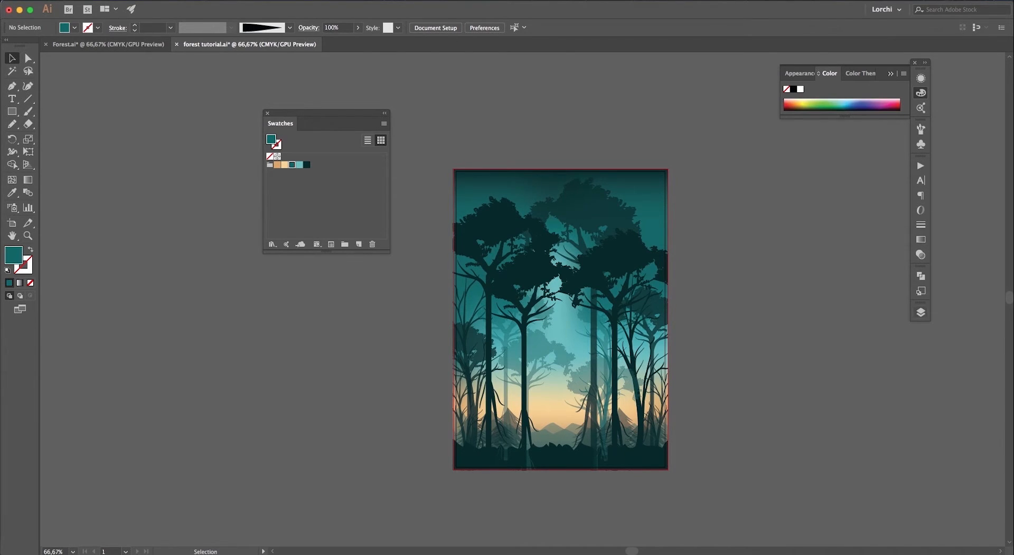
{"action": "left_click", "coordinate": [921, 312]}
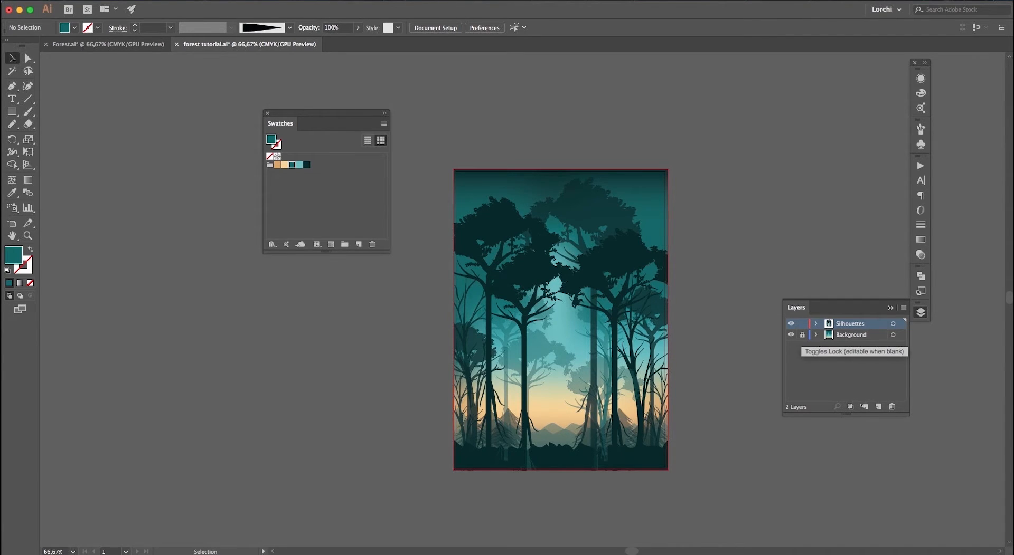
{"action": "left_click", "coordinate": [802, 335]}
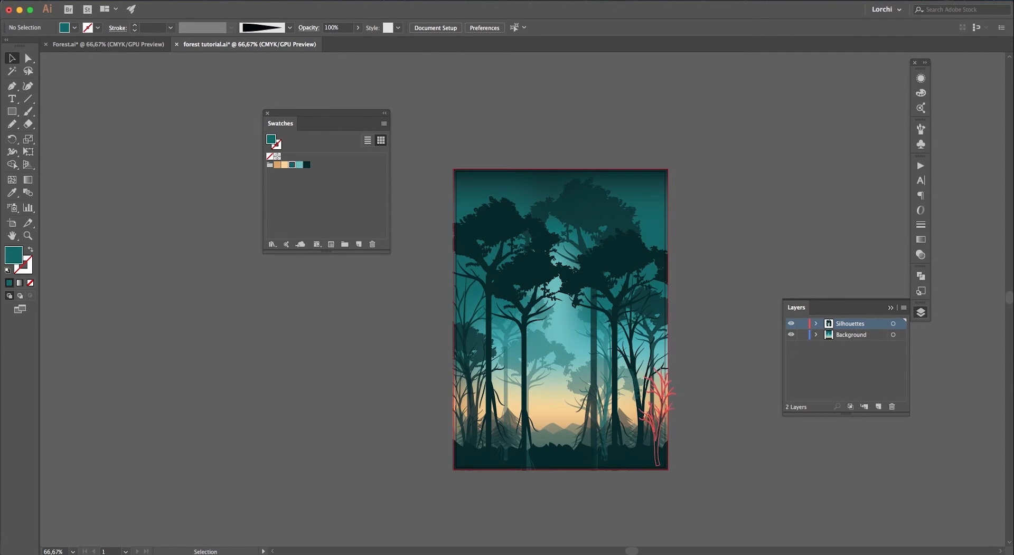
{"action": "left_click", "coordinate": [559, 457]}
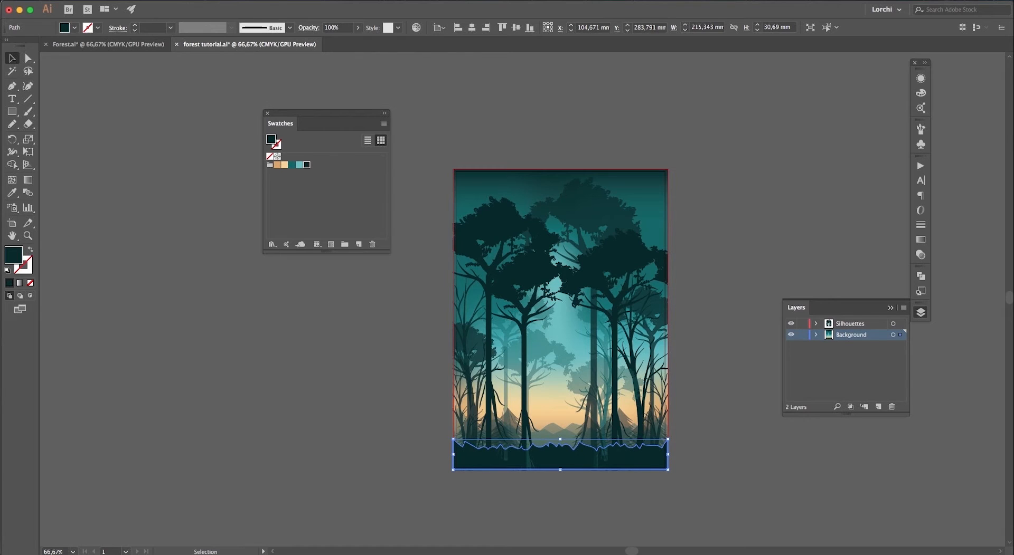
{"action": "key", "text": "Delete"}
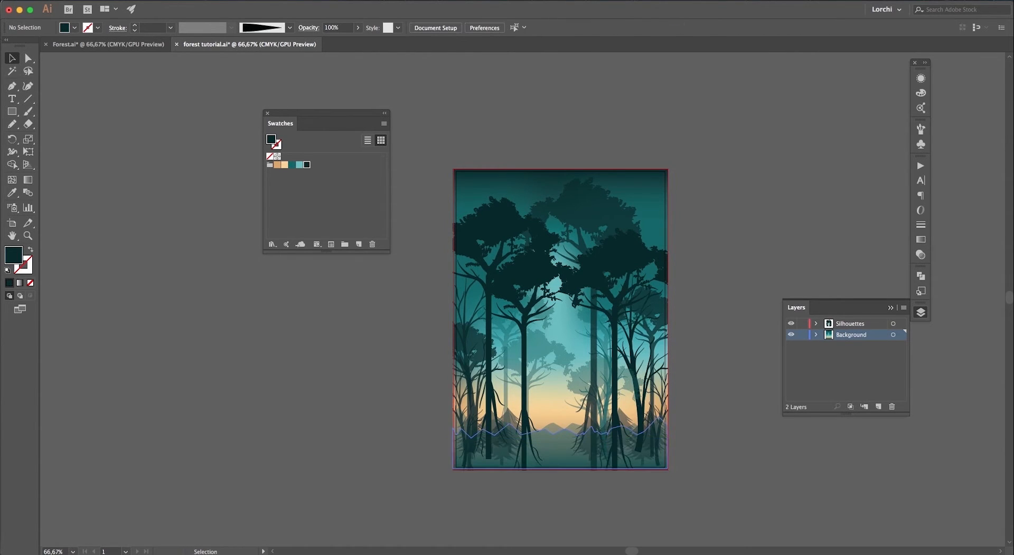
{"action": "left_click", "coordinate": [859, 324]}
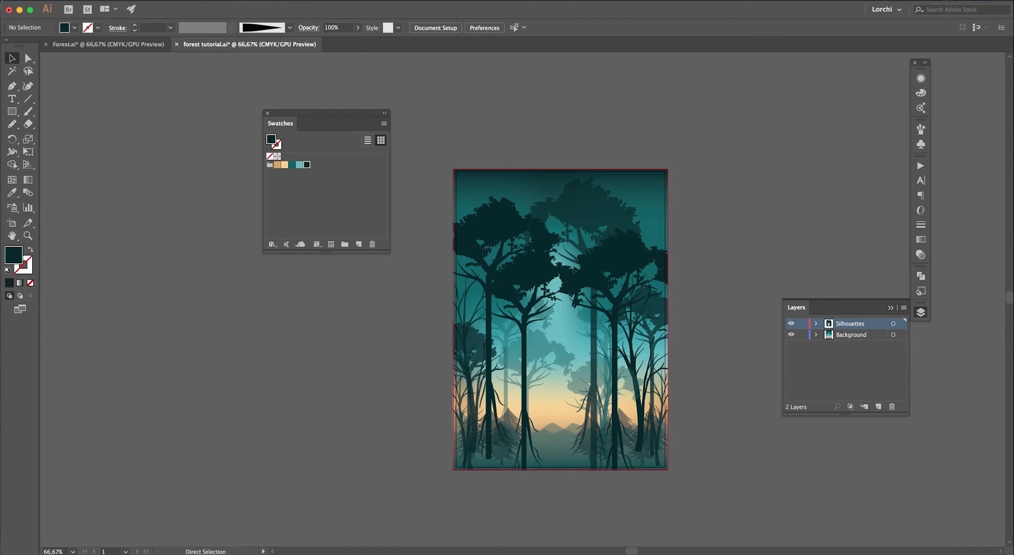
{"action": "key", "text": "super+z"}
{"action": "key", "text": "super+z"}
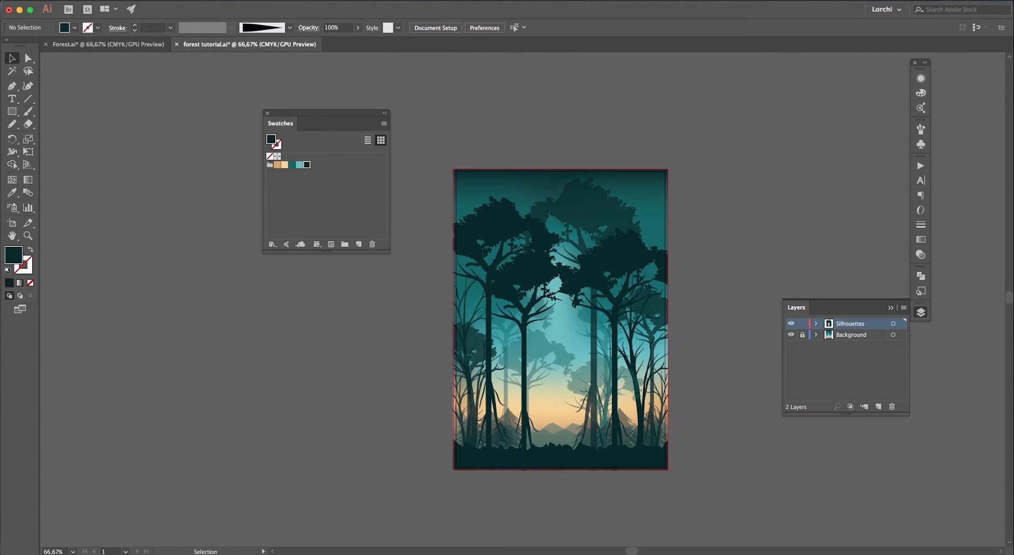
- Lock the Silhouettes layer and add a new layer above it named Grass
{"action": "left_click", "coordinate": [802, 324]}
{"action": "left_click", "coordinate": [878, 407]}
{"action": "double_click", "coordinate": [846, 323]}
{"action": "type", "text": "Grass"}
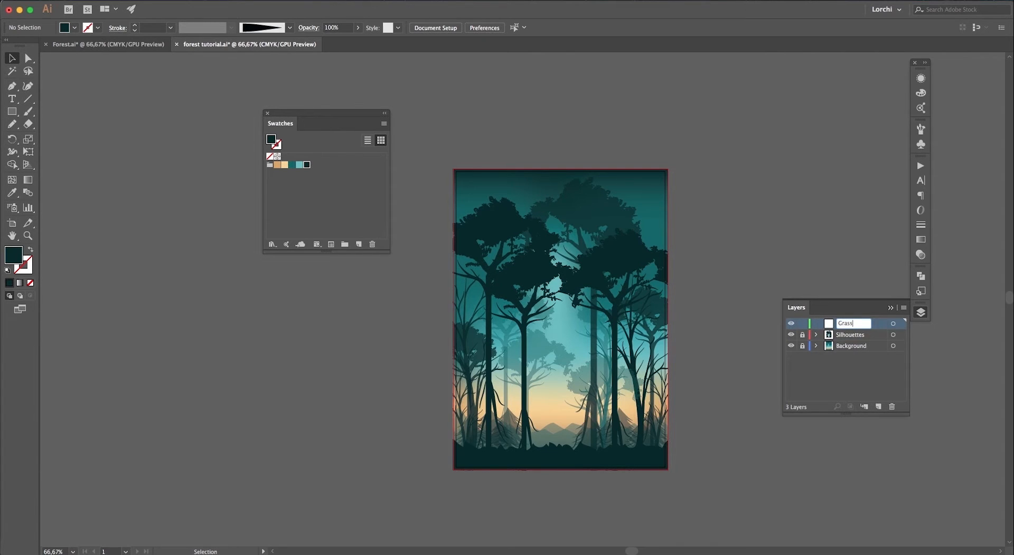
{"action": "key", "text": "Return"}
- Paint grass blades along the whole ground edge with a 1 pt darkest-teal stroke, using the tapered art brush and then the thin wavy one
{"action": "key", "text": "b"}
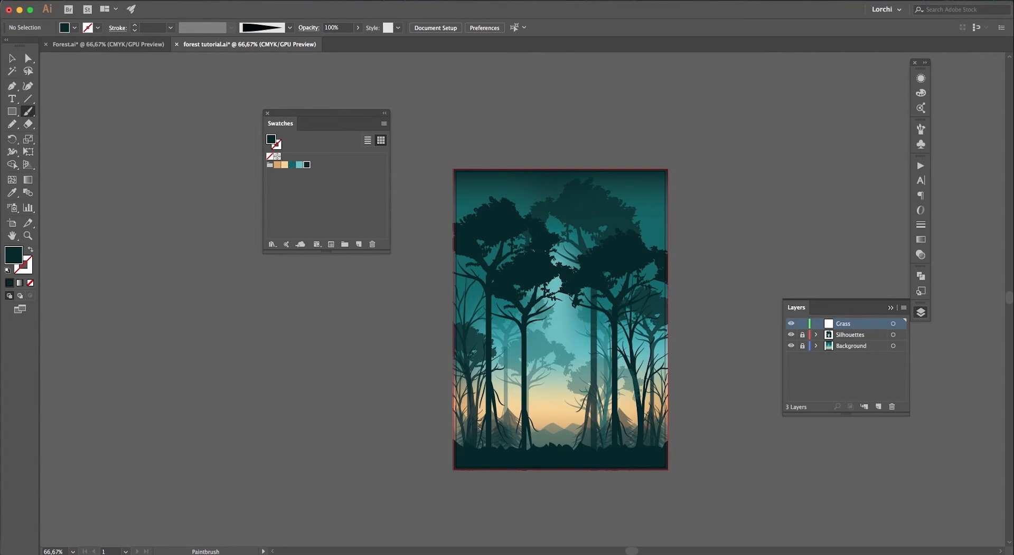
{"action": "key", "text": "F5"}
{"action": "key", "text": "shift+x"}
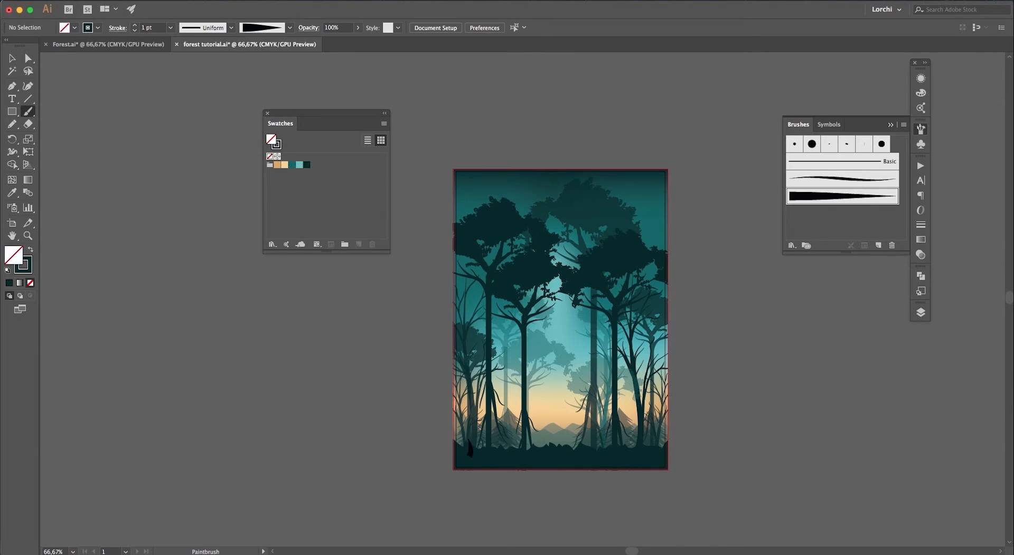
{"action": "left_click_drag", "start_coordinate": [478, 458], "coordinate": [477, 436]}
{"action": "left_click_drag", "start_coordinate": [481, 459], "coordinate": [486, 437]}
{"action": "mouse_move", "coordinate": [467, 460]}
{"action": "left_mouse_down"}
{"action": "mouse_move", "coordinate": [458, 439]}
{"action": "mouse_move", "coordinate": [490, 444]}
{"action": "left_mouse_up"}
{"action": "mouse_move", "coordinate": [497, 444]}
{"action": "left_mouse_down"}
{"action": "mouse_move", "coordinate": [500, 457]}
{"action": "mouse_move", "coordinate": [501, 439]}
{"action": "left_mouse_up"}
{"action": "left_click_drag", "start_coordinate": [508, 459], "coordinate": [515, 443]}
{"action": "mouse_move", "coordinate": [518, 458]}
{"action": "left_mouse_down"}
{"action": "mouse_move", "coordinate": [520, 443]}
{"action": "mouse_move", "coordinate": [530, 444]}
{"action": "left_mouse_up"}
{"action": "left_click_drag", "start_coordinate": [531, 459], "coordinate": [536, 439]}
{"action": "left_click_drag", "start_coordinate": [541, 458], "coordinate": [550, 441]}
{"action": "left_click_drag", "start_coordinate": [555, 457], "coordinate": [561, 443]}
{"action": "left_click_drag", "start_coordinate": [567, 458], "coordinate": [574, 440]}
{"action": "mouse_move", "coordinate": [581, 458]}
{"action": "left_mouse_down"}
{"action": "mouse_move", "coordinate": [582, 439]}
{"action": "mouse_move", "coordinate": [598, 441]}
{"action": "left_mouse_up"}
{"action": "left_click_drag", "start_coordinate": [614, 458], "coordinate": [621, 442]}
{"action": "left_click_drag", "start_coordinate": [624, 456], "coordinate": [633, 439]}
{"action": "left_click_drag", "start_coordinate": [646, 456], "coordinate": [641, 438]}
{"action": "mouse_move", "coordinate": [654, 456]}
{"action": "left_mouse_down"}
{"action": "mouse_move", "coordinate": [660, 441]}
{"action": "mouse_move", "coordinate": [565, 438]}
{"action": "left_mouse_up"}
{"action": "left_click", "coordinate": [841, 178]}
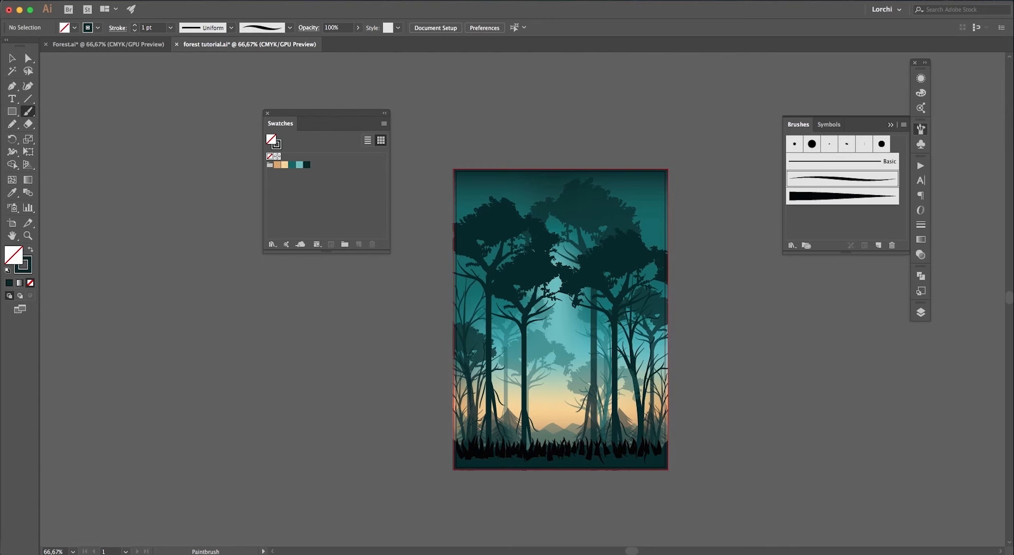
{"action": "left_click_drag", "start_coordinate": [468, 452], "coordinate": [466, 437]}
- Select all the grass blades along the ground and give them a thinner stroke weight
{"action": "key", "text": "v"}
{"action": "left_click_drag", "start_coordinate": [670, 430], "coordinate": [486, 469]}
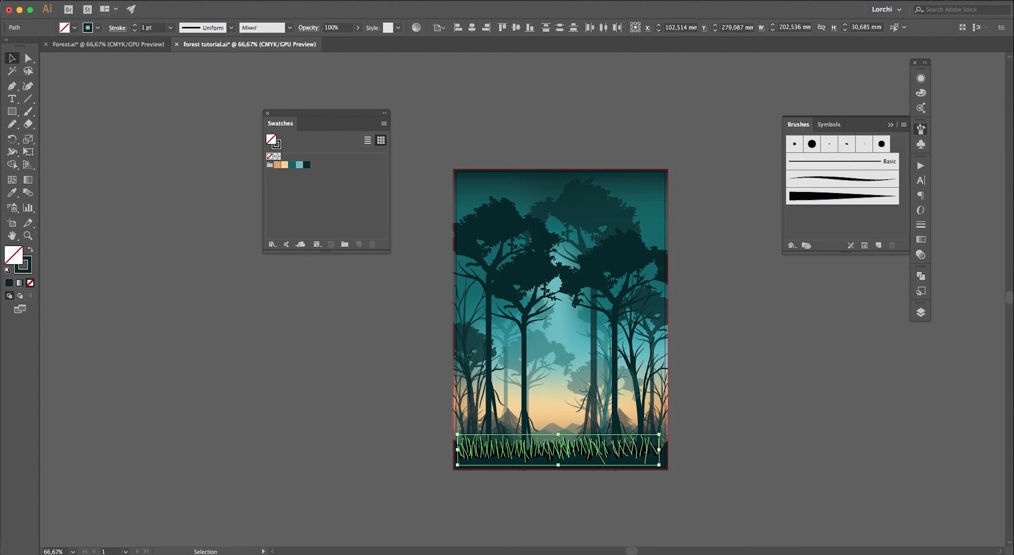
{"action": "left_click", "coordinate": [170, 27]}
{"action": "left_click", "coordinate": [170, 27]}
{"action": "left_click", "coordinate": [170, 28]}
{"action": "left_click", "coordinate": [183, 50]}
{"action": "key", "text": "super+shift+a"}
- Expand the appearance of all the grass blades and fill them with the darkest teal swatch
{"action": "left_click_drag", "start_coordinate": [369, 478], "coordinate": [369, 478]}
{"action": "left_click", "coordinate": [140, 0]}
{"action": "left_click", "coordinate": [172, 110]}
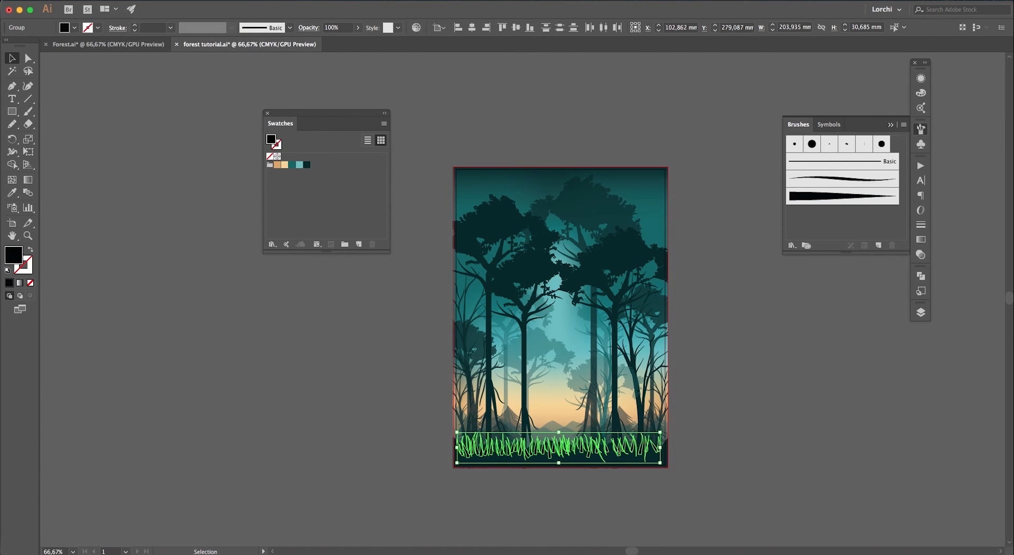
{"action": "left_click", "coordinate": [307, 165]}
{"action": "key", "text": "super+shift+a"}
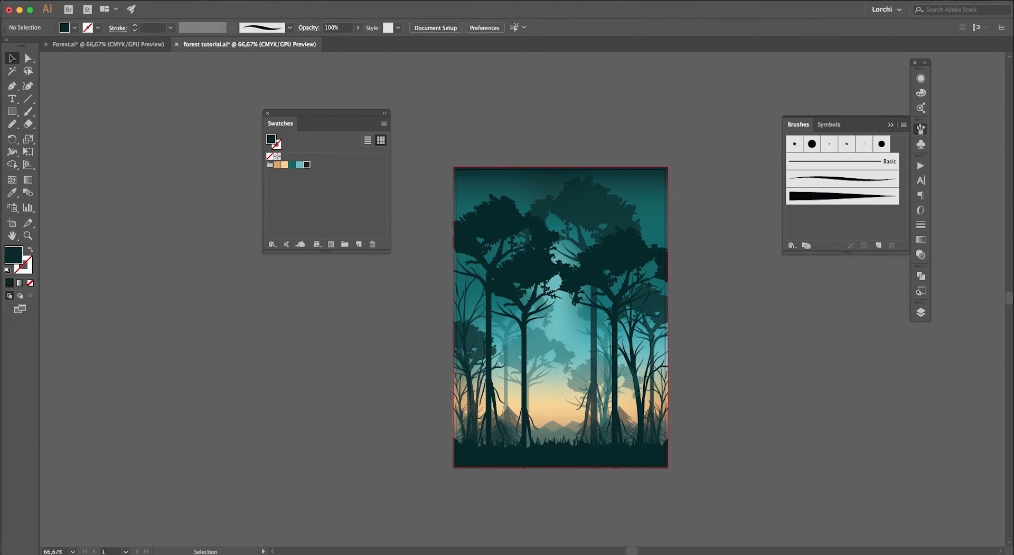
{"action": "key", "text": "super+0"}
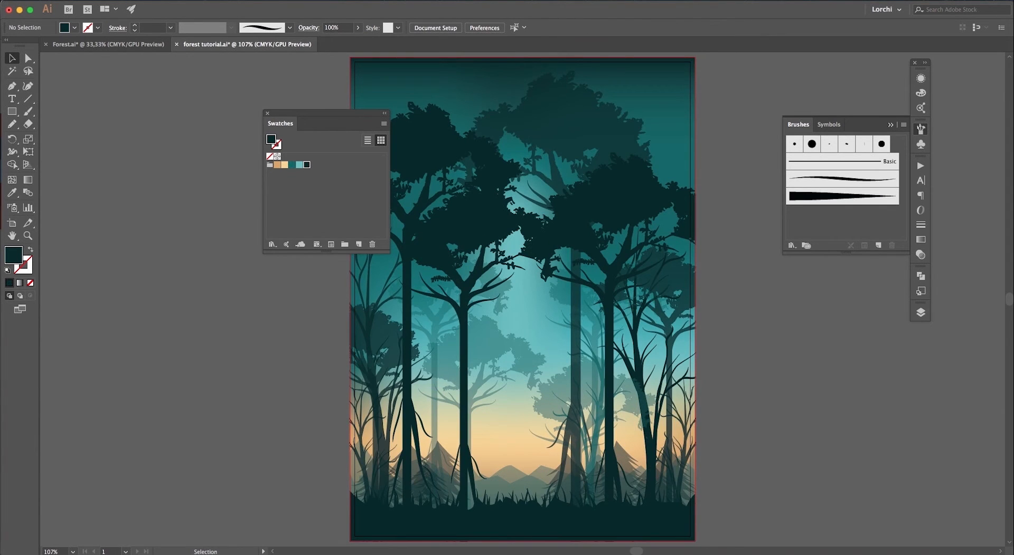
- Unlock the Silhouettes layer
{"action": "key", "text": "F7"}
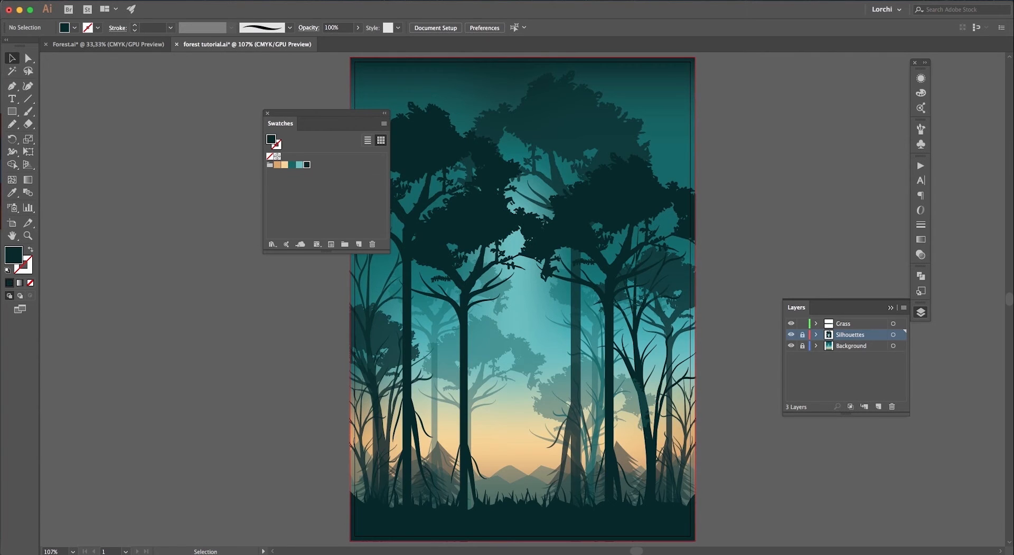
{"action": "left_click", "coordinate": [802, 334]}
{"action": "key", "text": "super+minus"}
{"action": "key", "text": "super+minus"}
{"action": "left_click_drag", "start_coordinate": [523, 300], "coordinate": [310, 359]}
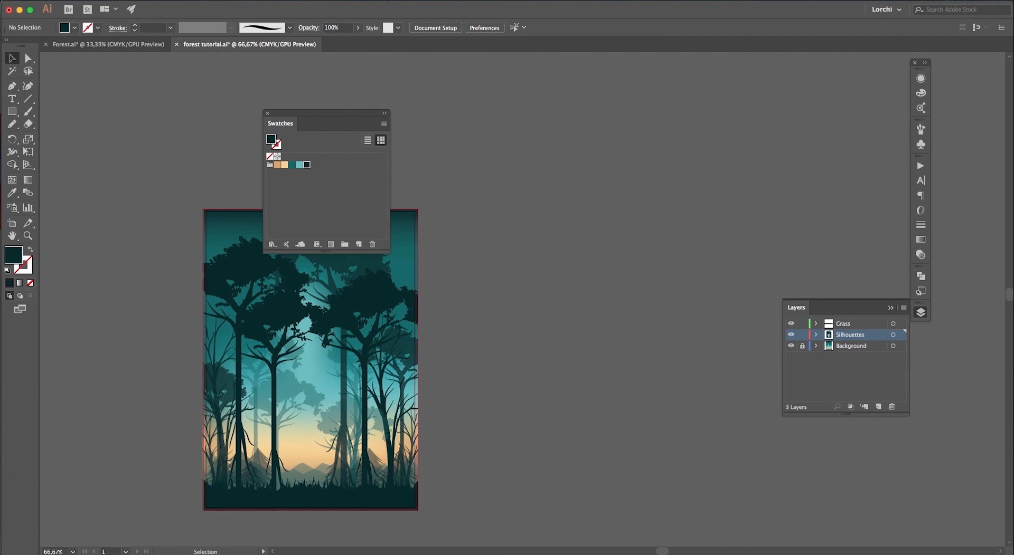
- Switch to Chrome and copy the stag photo from the Freepik page
{"action": "mouse_move", "coordinate": [552, 536]}
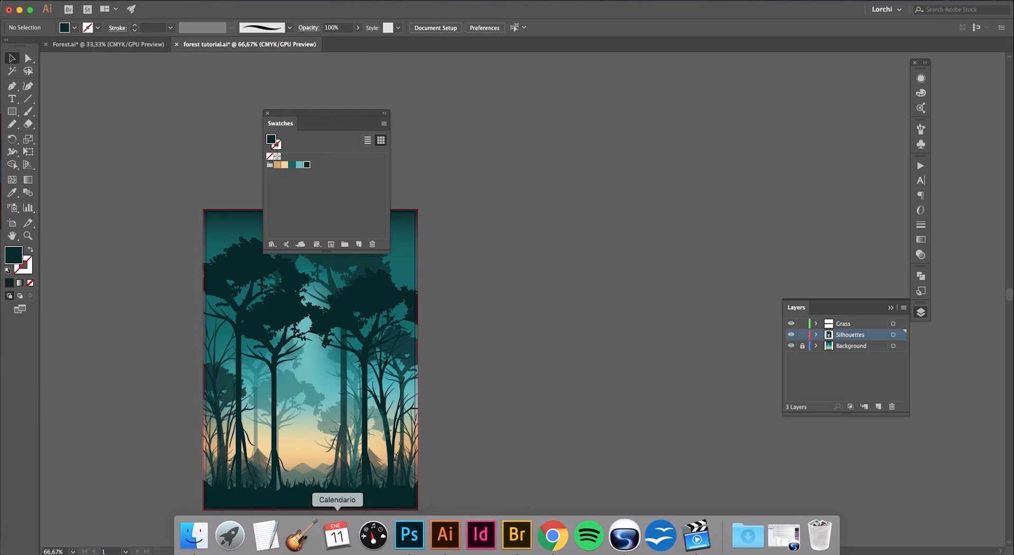
{"action": "left_click", "coordinate": [552, 536]}
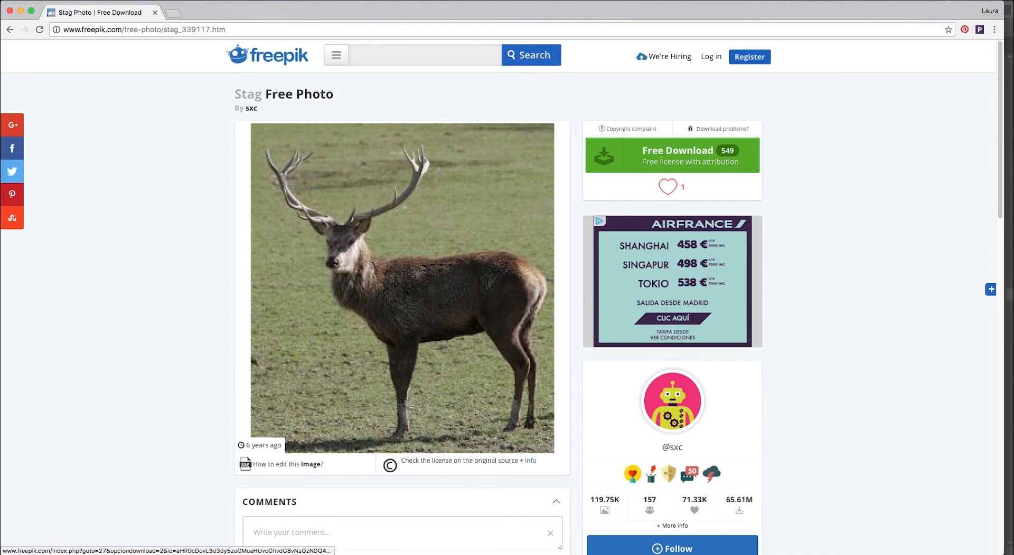
{"action": "right_click", "coordinate": [390, 286]}
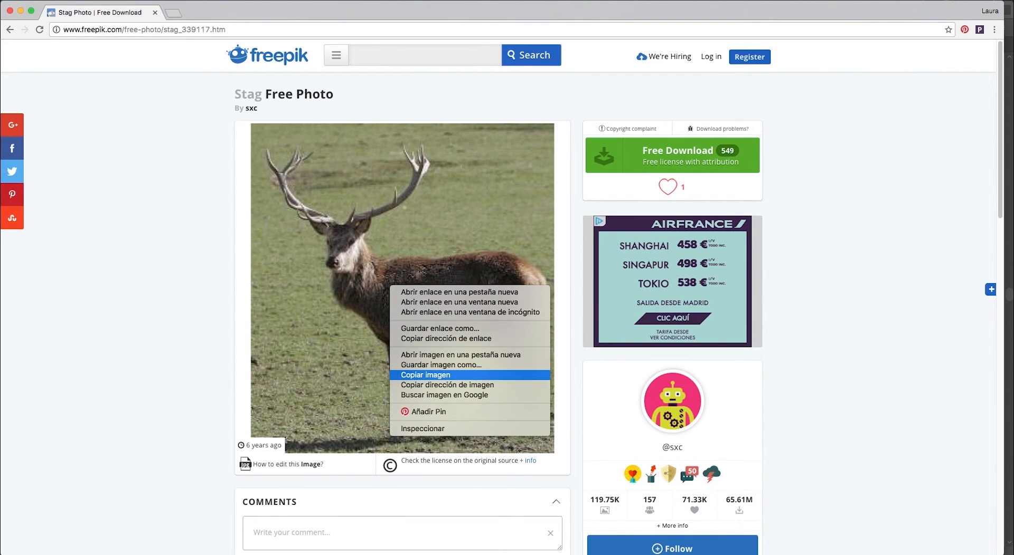
{"action": "left_click", "coordinate": [425, 375]}
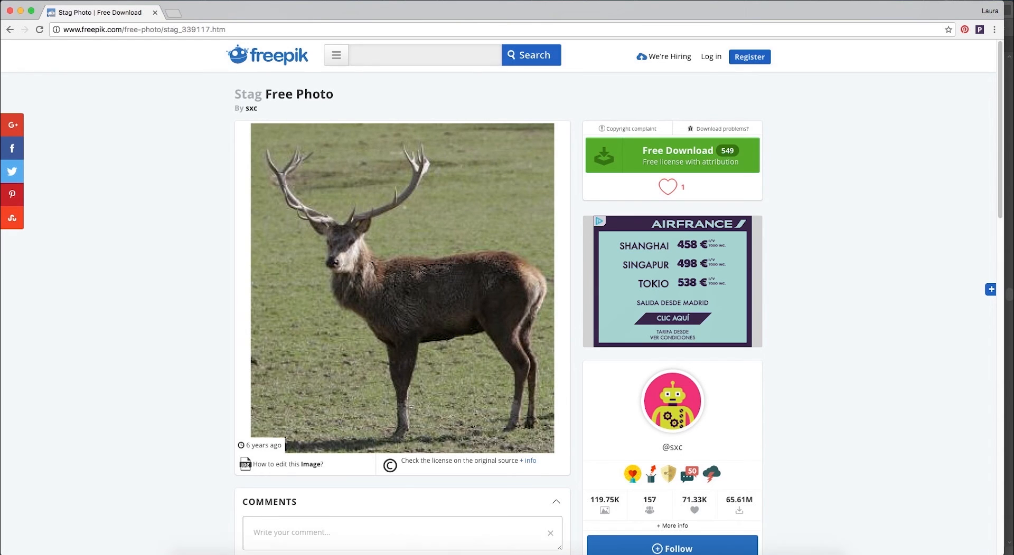
- Switch back to Illustrator, paste the stag photo beside the poster and lock it
{"action": "left_click", "coordinate": [445, 535]}
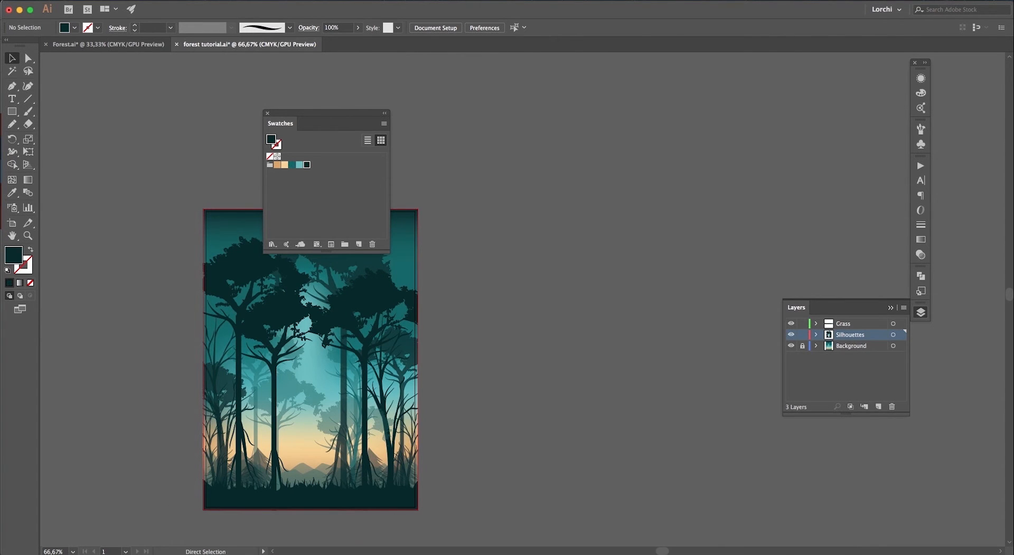
{"action": "key", "text": "super+v"}
{"action": "left_click_drag", "start_coordinate": [552, 374], "coordinate": [581, 352]}
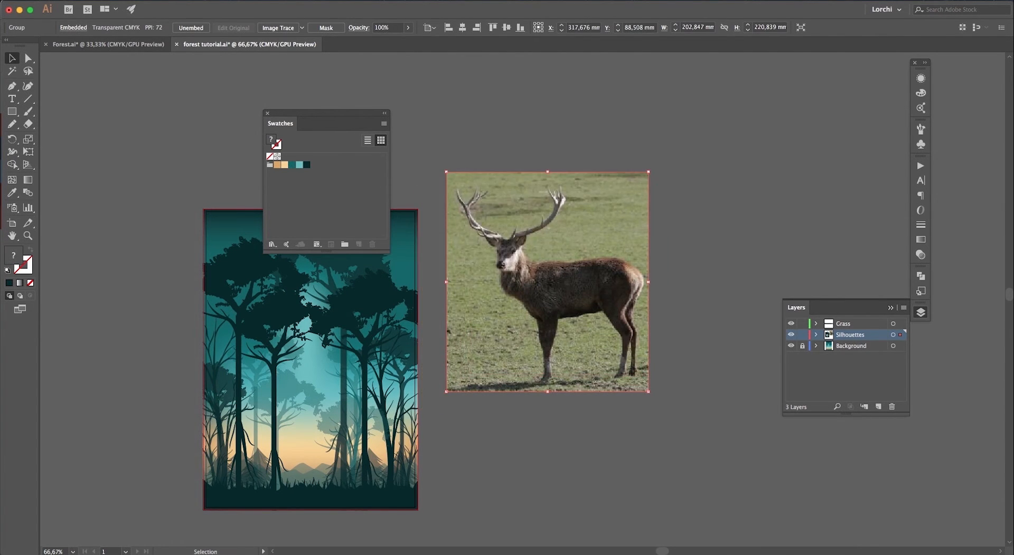
{"action": "left_click", "coordinate": [141, 1]}
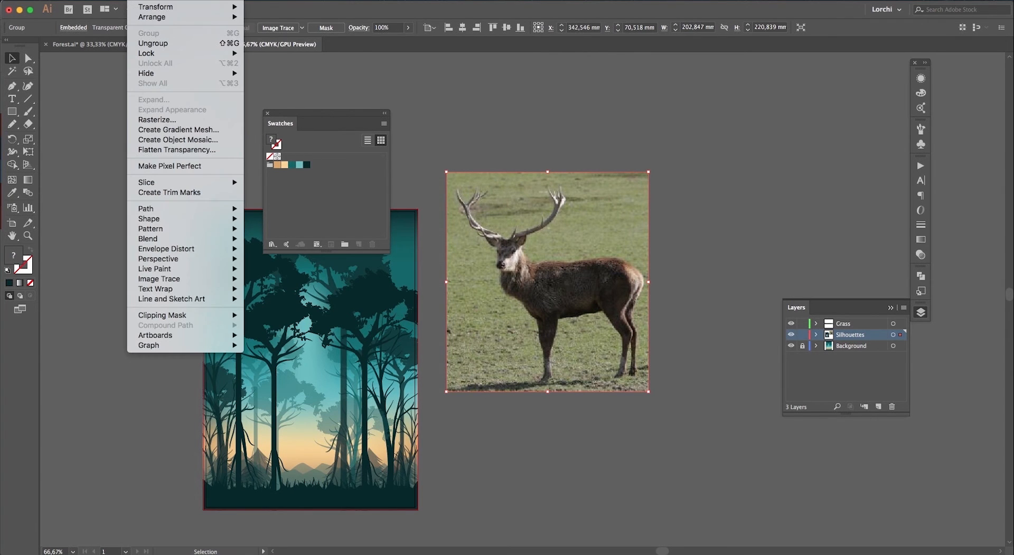
{"action": "mouse_move", "coordinate": [185, 53]}
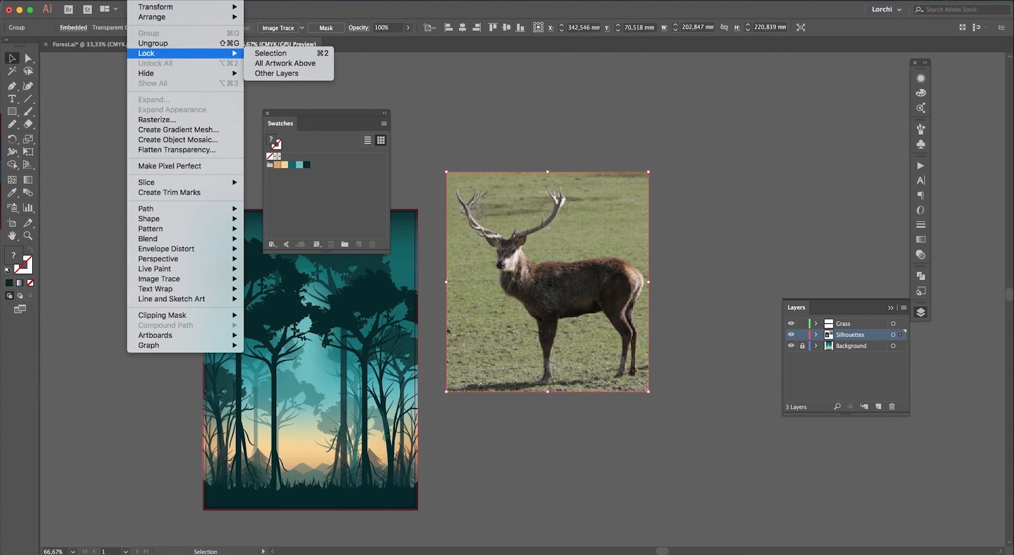
{"action": "left_click", "coordinate": [271, 52]}
- Trace the stag's head, body and legs with the Pencil tool and fill the shape with the darkest teal swatch
{"action": "left_click_drag", "start_coordinate": [579, 262], "coordinate": [617, 262]}
{"action": "key", "text": "super+1"}
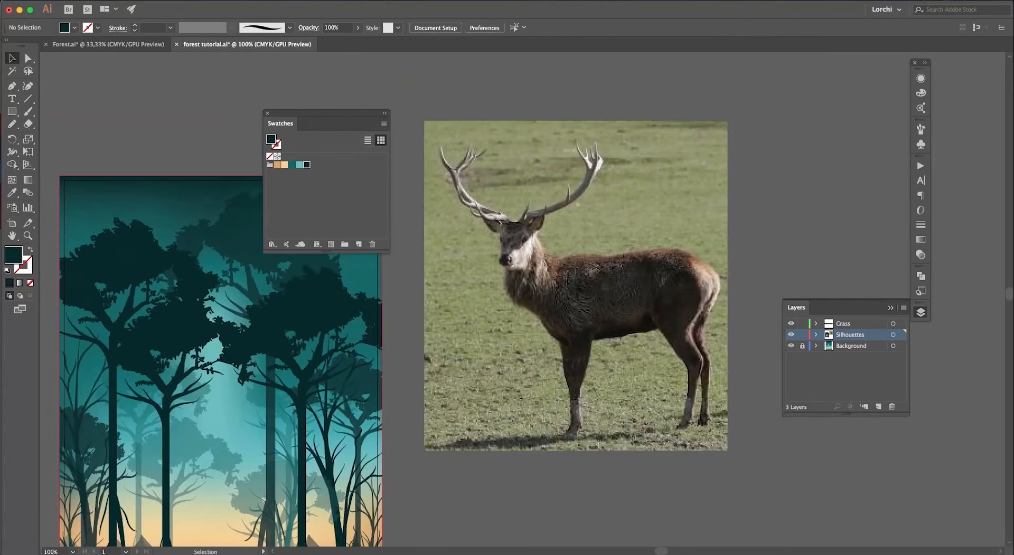
{"action": "key", "text": "n"}
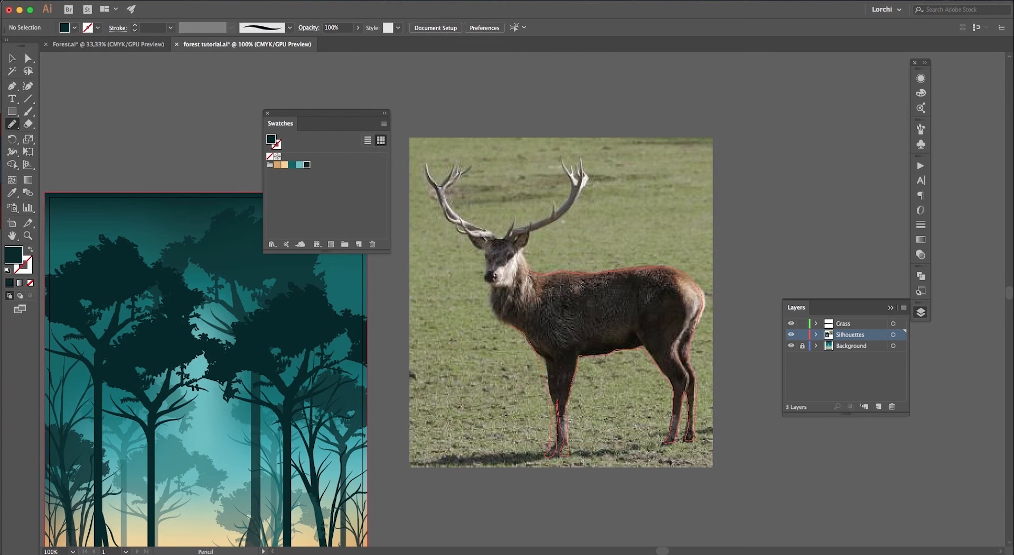
{"action": "left_click_drag", "start_coordinate": [521, 244], "coordinate": [529, 272]}
{"action": "key", "text": "v"}
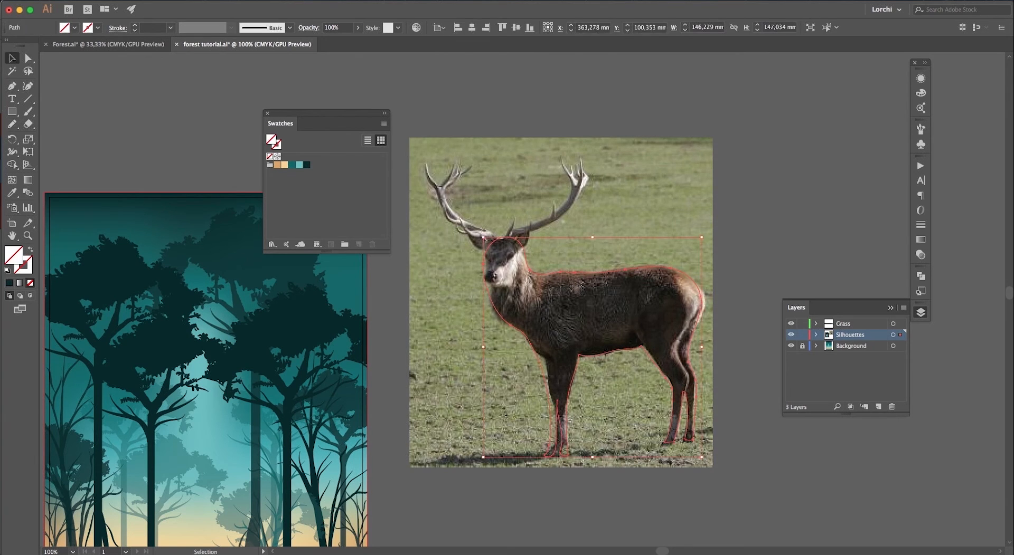
{"action": "left_click", "coordinate": [306, 164]}
{"action": "left_click", "coordinate": [485, 238]}
{"action": "left_click", "coordinate": [137, 1]}
{"action": "key", "text": "Escape"}
- Draw a closed pointed ear shape on the right of the stag's head with the Pen tool
{"action": "key", "text": "z"}
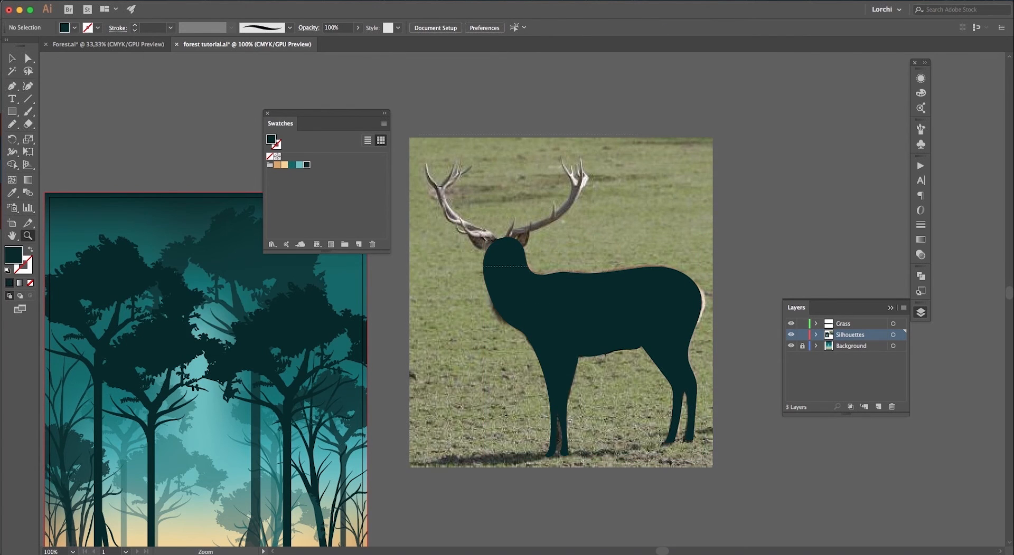
{"action": "left_click_drag", "start_coordinate": [543, 178], "coordinate": [597, 178]}
{"action": "left_click", "coordinate": [12, 85]}
{"action": "left_click", "coordinate": [469, 357]}
{"action": "left_click", "coordinate": [495, 346]}
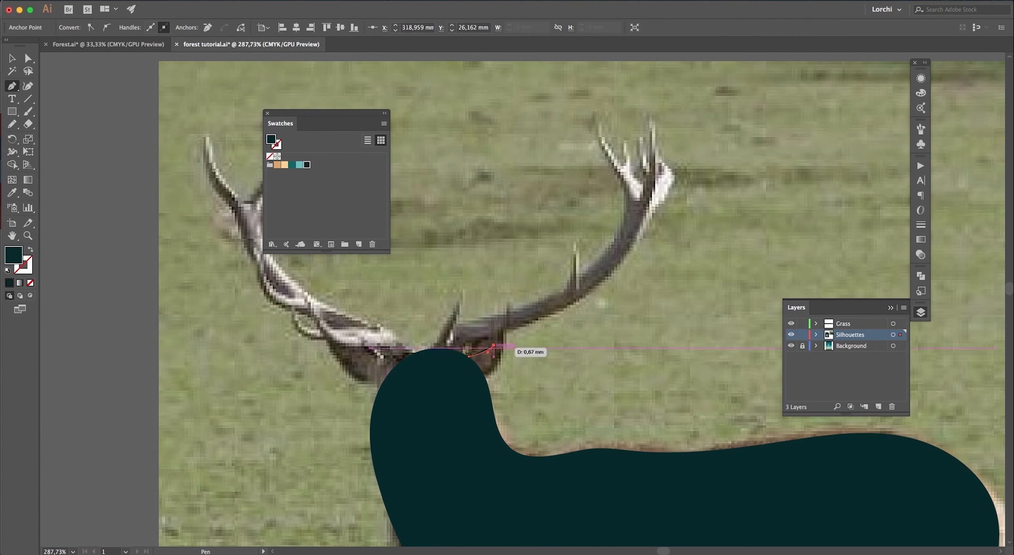
{"action": "left_click_drag", "start_coordinate": [481, 385], "coordinate": [462, 396]}
{"action": "left_click", "coordinate": [481, 385]}
{"action": "left_click", "coordinate": [469, 357]}
- Duplicate the ear onto the other side of the stag's head and reflect the copy across the vertical axis
{"action": "key", "text": "v"}
{"action": "key", "text": "a"}
{"action": "left_click_drag", "start_coordinate": [495, 345], "coordinate": [393, 361]}
{"action": "key", "text": "v"}
{"action": "right_click", "coordinate": [387, 363]}
{"action": "mouse_move", "coordinate": [422, 494]}
{"action": "left_click", "coordinate": [511, 492]}
{"action": "key", "text": "Return"}
{"action": "key", "text": "super+shift+a"}
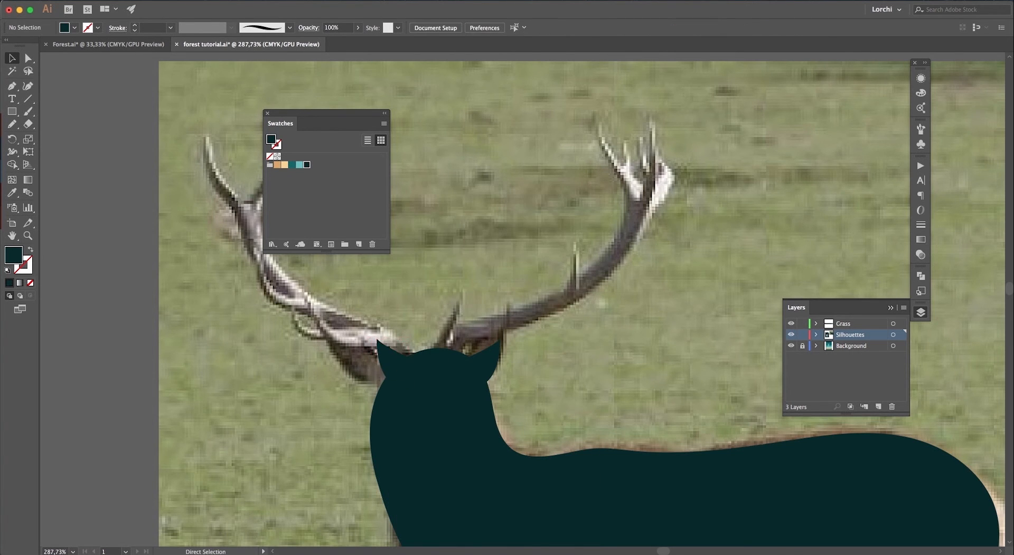
- Paint the right antler's main beam and its tines over the photo with the wedge-shaped art brush at 1 pt
{"action": "key", "text": "super+minus"}
{"action": "key", "text": "super+minus"}
{"action": "left_click", "coordinate": [453, 331]}
{"action": "left_click", "coordinate": [502, 331], "text": "shift"}
{"action": "mouse_move", "coordinate": [510, 319]}
{"action": "left_mouse_down"}
{"action": "mouse_move", "coordinate": [513, 332]}
{"action": "mouse_move", "coordinate": [606, 212]}
{"action": "left_mouse_up"}
{"action": "key", "text": "super+shift+a"}
{"action": "key", "text": "b"}
{"action": "key", "text": "F5"}
{"action": "left_click", "coordinate": [841, 195]}
{"action": "mouse_move", "coordinate": [573, 271]}
{"action": "left_mouse_down"}
{"action": "mouse_move", "coordinate": [589, 208]}
{"action": "mouse_move", "coordinate": [568, 234]}
{"action": "left_mouse_up"}
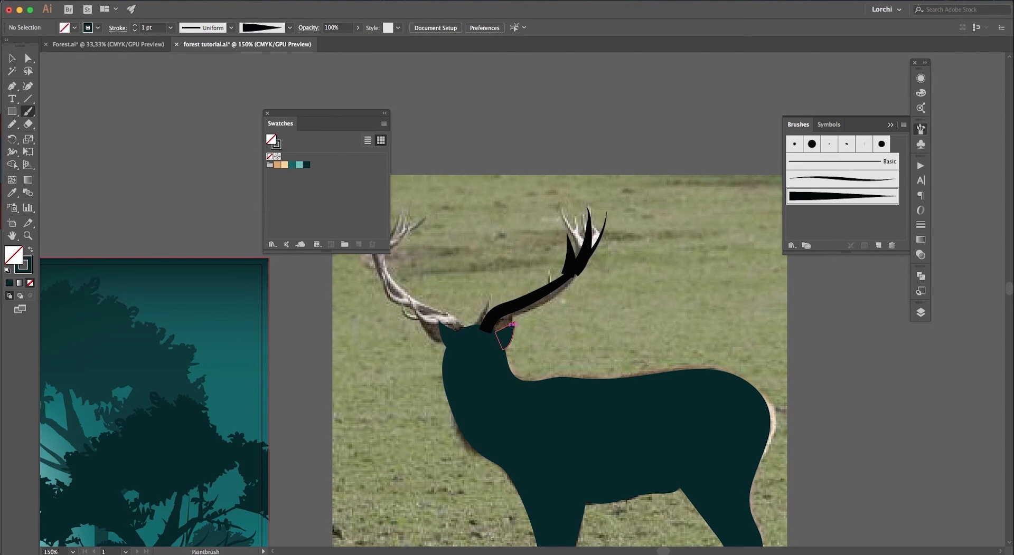
{"action": "left_click_drag", "start_coordinate": [518, 298], "coordinate": [526, 274]}
{"action": "left_click_drag", "start_coordinate": [493, 311], "coordinate": [505, 286]}
- Set the stroke weight of the right antler's four tines to 0.5 pt
{"action": "key", "text": "v"}
{"action": "left_click", "coordinate": [588, 233]}
{"action": "left_click", "coordinate": [569, 256], "text": "shift"}
{"action": "left_click", "coordinate": [524, 288], "text": "shift"}
{"action": "left_click", "coordinate": [495, 301], "text": "shift"}
{"action": "left_click", "coordinate": [170, 27]}
{"action": "left_click", "coordinate": [179, 52]}
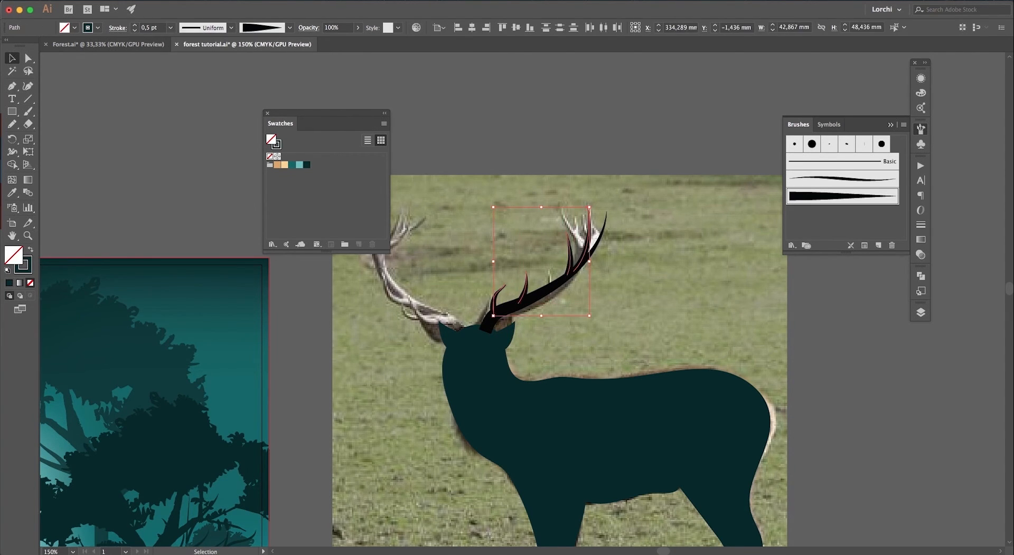
{"action": "key", "text": "super+shift+a"}
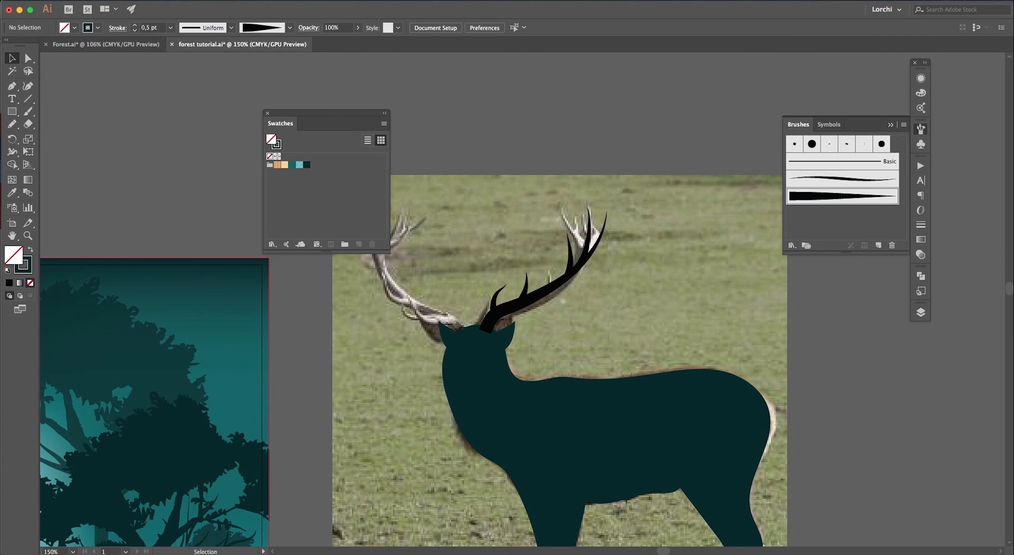
- Set the stroke weight of the two tines nearest the stag's head to 0.25 pt
{"action": "left_click", "coordinate": [525, 287]}
{"action": "left_click", "coordinate": [495, 300], "text": "shift"}
{"action": "left_click", "coordinate": [170, 28]}
{"action": "left_click", "coordinate": [179, 45]}
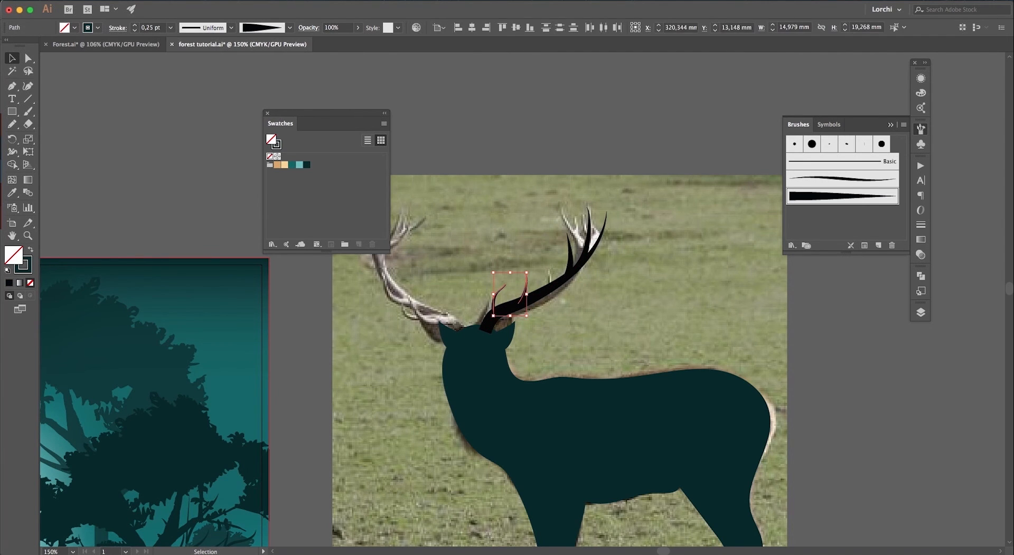
{"action": "key", "text": "super+shift+a"}
- Paint two more tines near the tip of the right antler with the wedge-shaped brush
{"action": "key", "text": "b"}
{"action": "left_click_drag", "start_coordinate": [577, 273], "coordinate": [619, 229]}
{"action": "key", "text": "v"}
{"action": "key", "text": "b"}
{"action": "left_click_drag", "start_coordinate": [581, 264], "coordinate": [603, 197]}
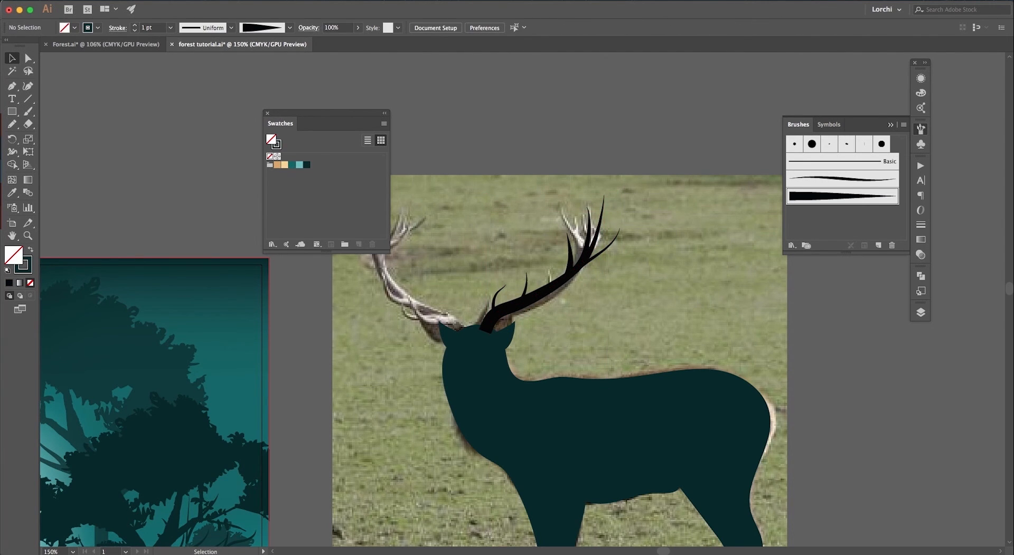
- Rotate the whole right antler slightly counterclockwise so its base sits on the stag's head
{"action": "left_click_drag", "start_coordinate": [470, 193], "coordinate": [636, 325]}
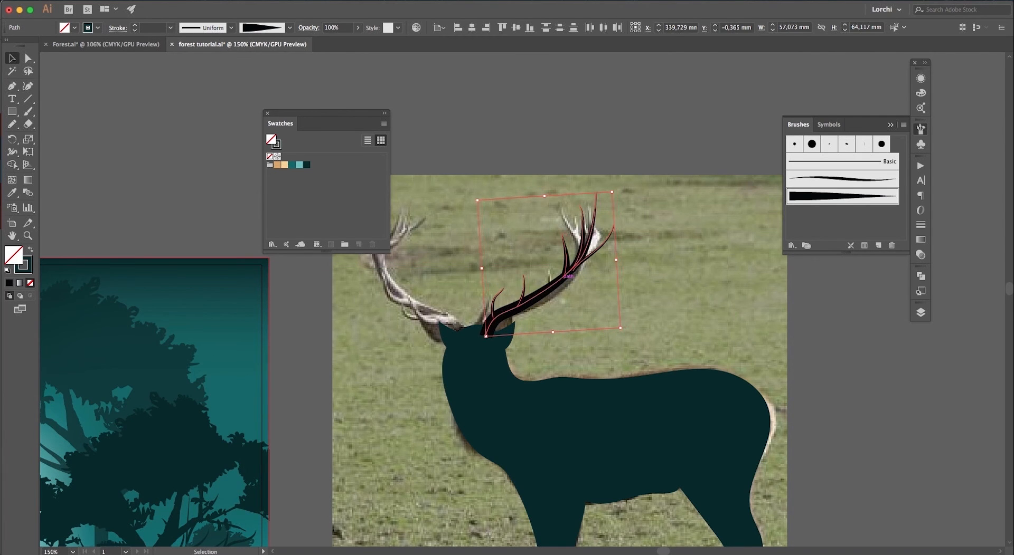
{"action": "key", "text": "super+shift+a"}
{"action": "left_click_drag", "start_coordinate": [626, 308], "coordinate": [627, 315]}
- Expand the antler's brush strokes and unite them into a single shape
{"action": "left_click", "coordinate": [138, 2]}
{"action": "left_click", "coordinate": [152, 109]}
{"action": "left_click", "coordinate": [920, 276]}
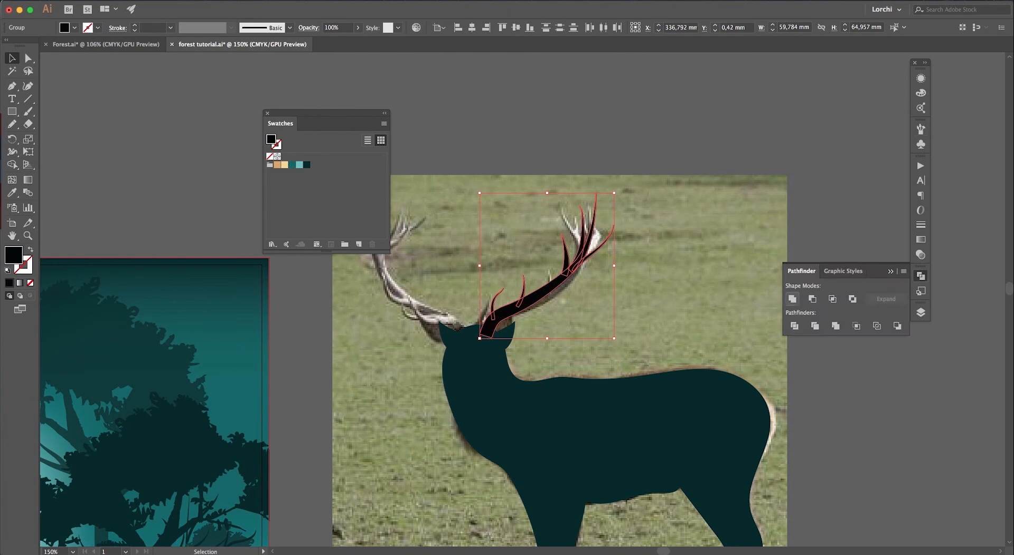
{"action": "left_click", "coordinate": [791, 300]}
- Duplicate the antler to the left, reflect the copy across the vertical axis and place it on the head
{"action": "left_click_drag", "start_coordinate": [548, 267], "coordinate": [418, 265]}
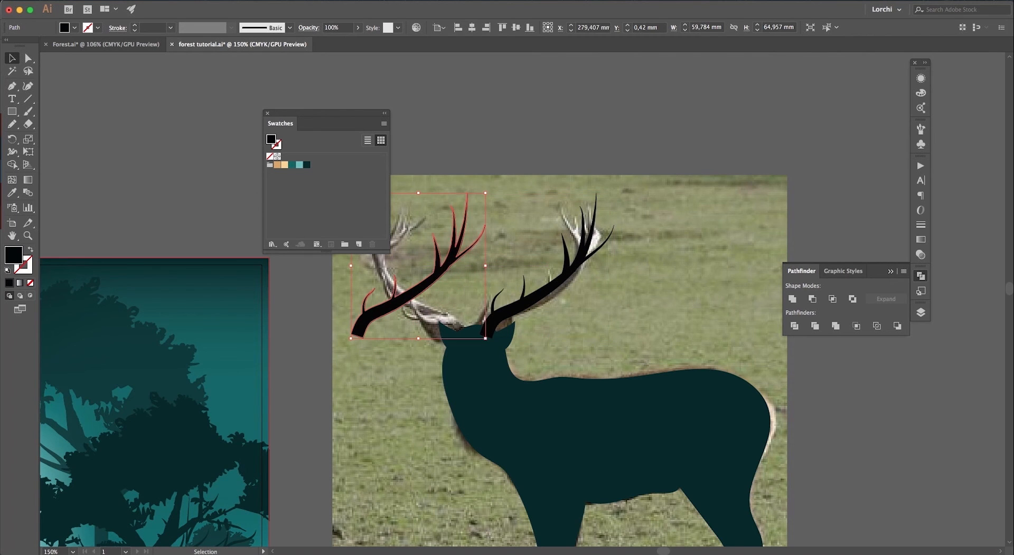
{"action": "right_click", "coordinate": [418, 267]}
{"action": "left_click", "coordinate": [447, 272]}
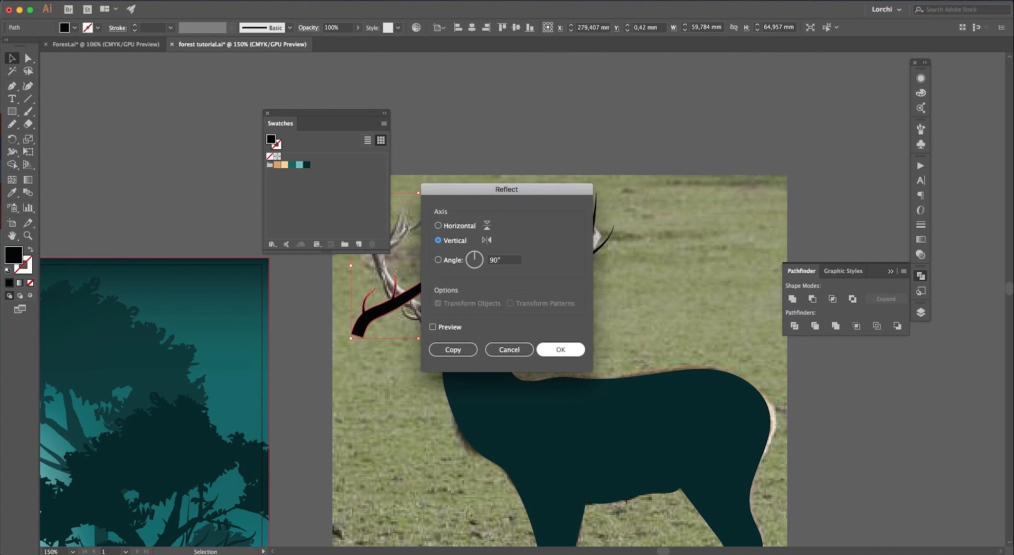
{"action": "left_click", "coordinate": [560, 350]}
{"action": "left_click_drag", "start_coordinate": [485, 324], "coordinate": [477, 323]}
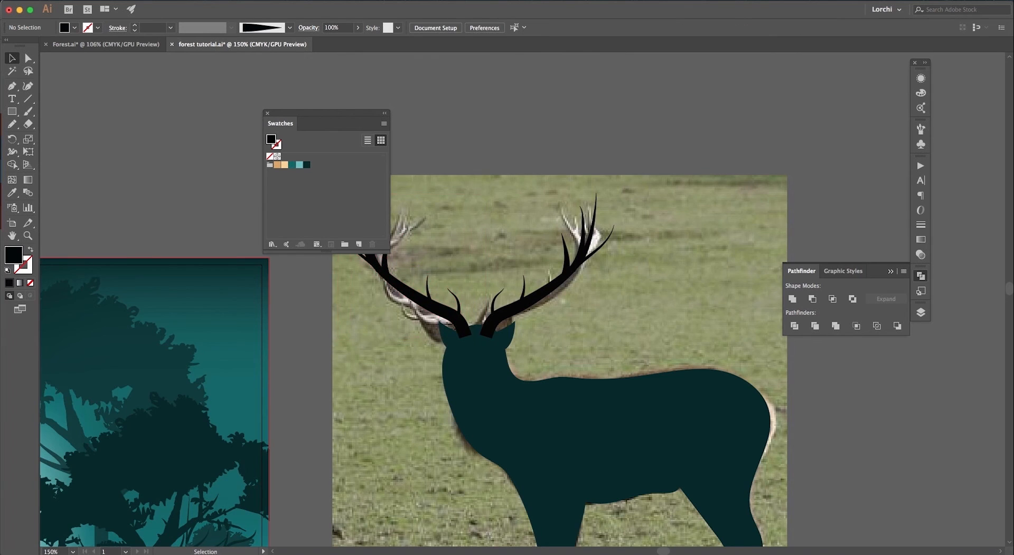
- Fill both antlers with the darkest teal swatch
{"action": "key", "text": "super+minus"}
{"action": "key", "text": "super+minus"}
{"action": "left_click", "coordinate": [531, 299], "text": "shift"}
{"action": "left_click", "coordinate": [306, 165]}
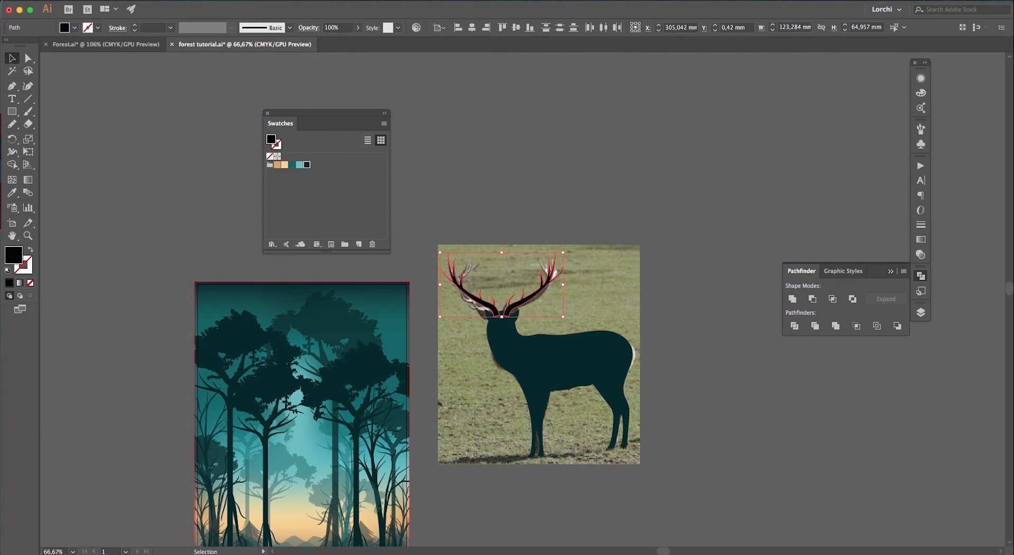
{"action": "key", "text": "super+shift+a"}
- Unlock the stag photo and delete it from behind the silhouette
{"action": "left_click", "coordinate": [140, 0]}
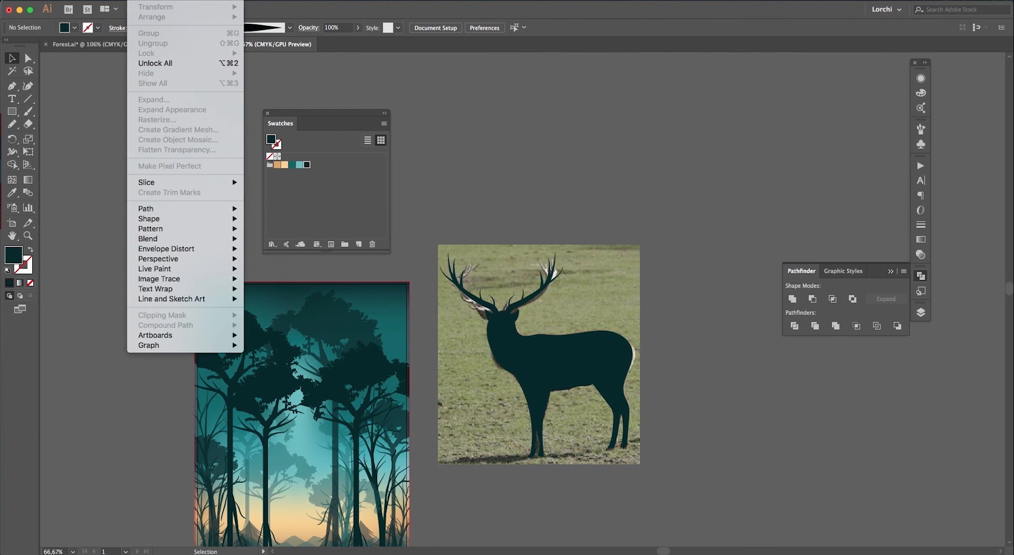
{"action": "left_click", "coordinate": [155, 63]}
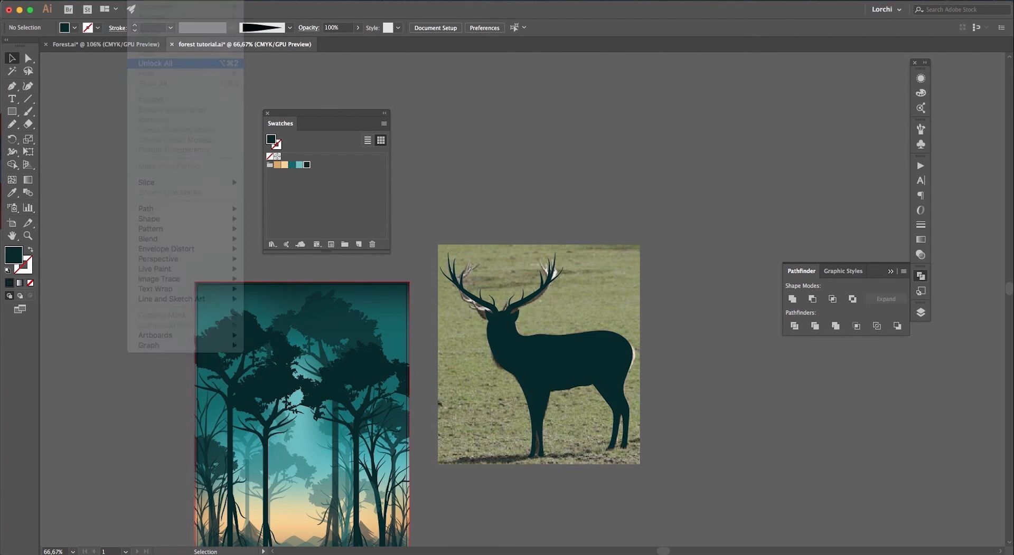
{"action": "key", "text": "Delete"}
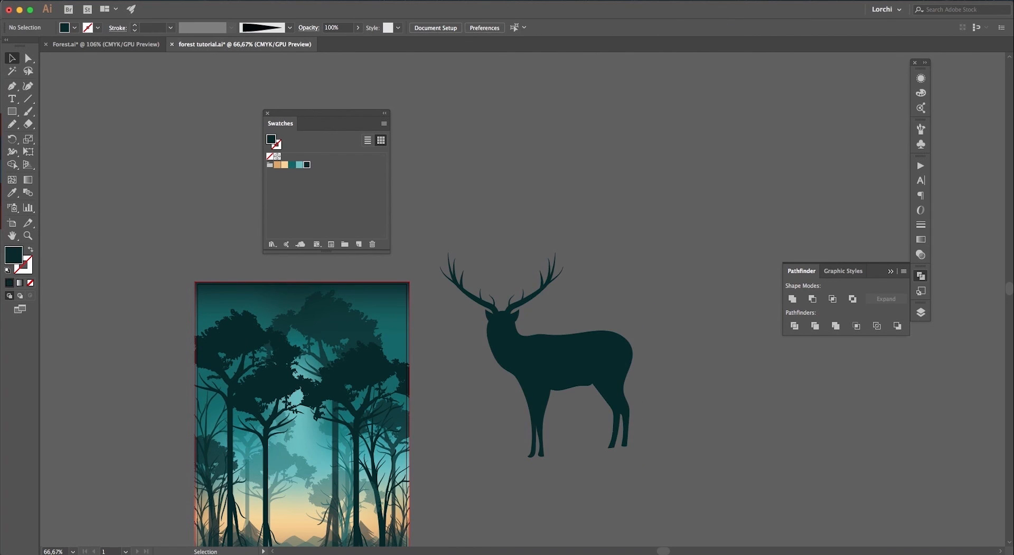
- Draw a small pointed tail on the stag's rump with the Pen tool, using the same dark teal fill
{"action": "key", "text": "super+a"}
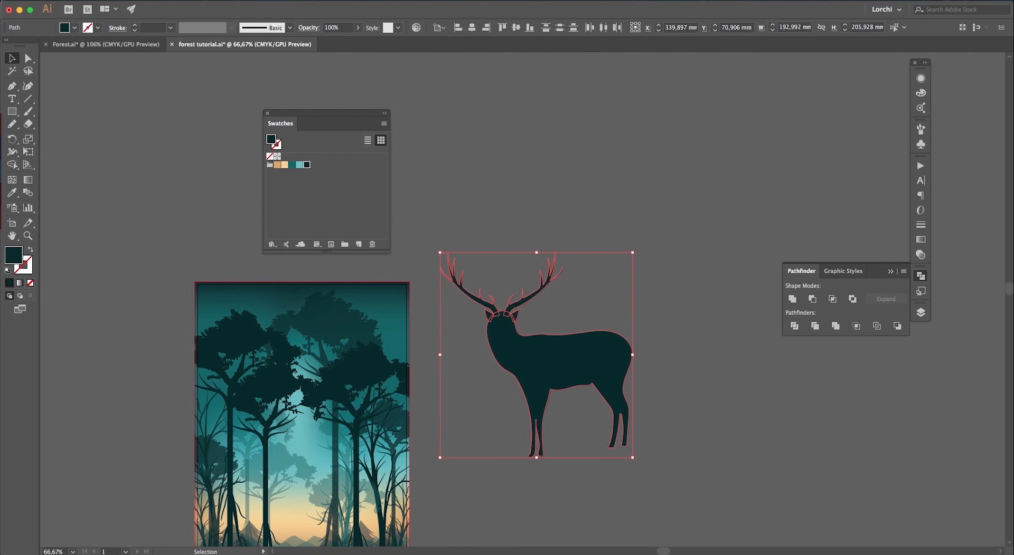
{"action": "key", "text": "shift+super+a"}
{"action": "key", "text": "z"}
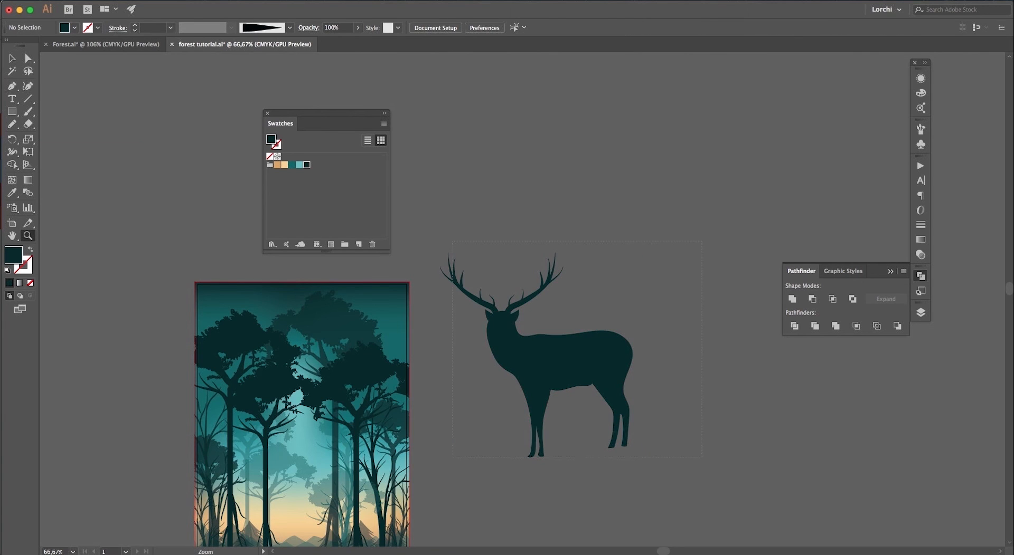
{"action": "left_click_drag", "start_coordinate": [622, 388], "coordinate": [665, 388]}
{"action": "key", "text": "p"}
{"action": "left_click_drag", "start_coordinate": [635, 277], "coordinate": [651, 287]}
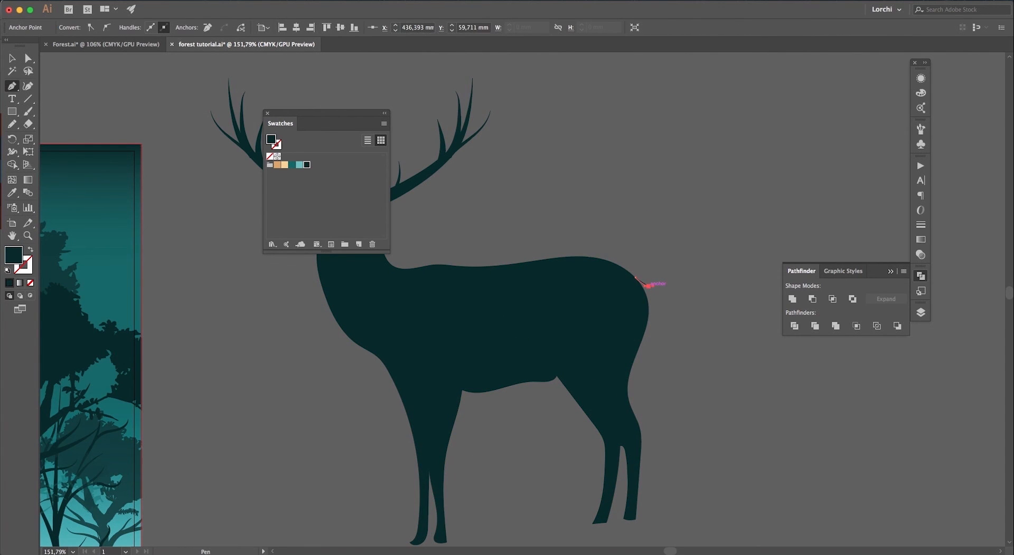
{"action": "key", "text": "v"}
{"action": "key", "text": "shift+super+a"}
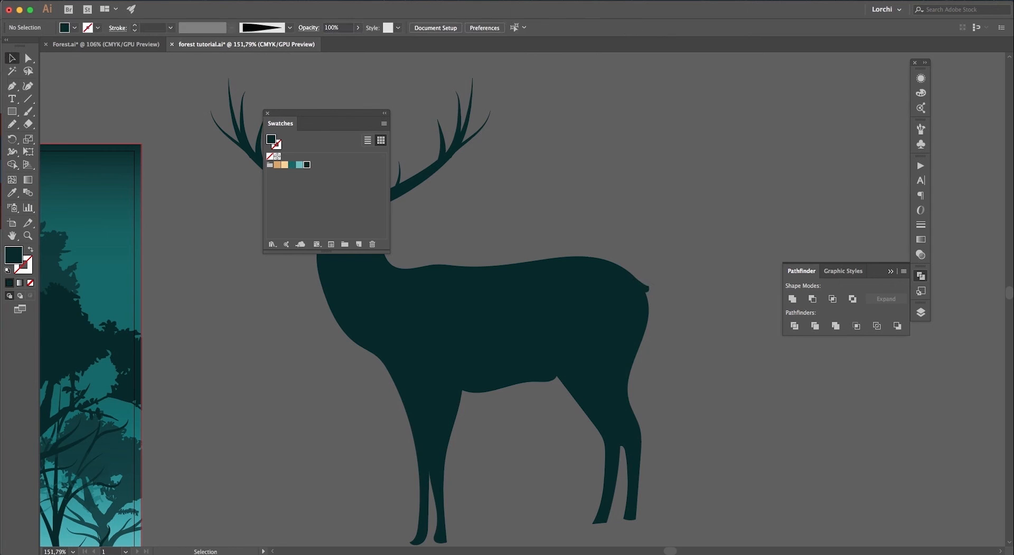
- Select the stag's body, tail and both antlers and unite them into a single shape
{"action": "key", "text": "super+minus"}
{"action": "key", "text": "super+minus"}
{"action": "key", "text": "super+minus"}
{"action": "key", "text": "super+minus"}
{"action": "left_click_drag", "start_coordinate": [481, 345], "coordinate": [478, 348]}
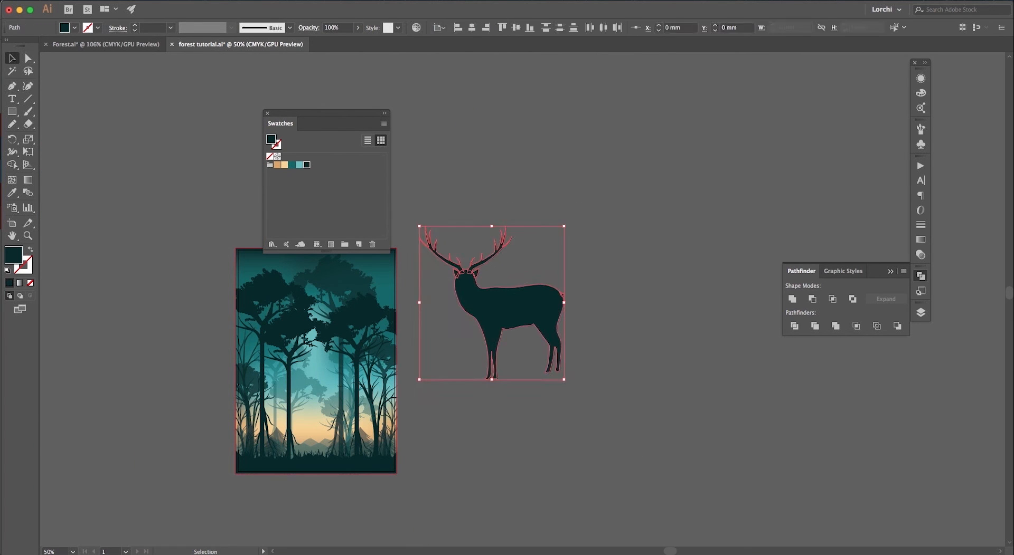
{"action": "left_click", "coordinate": [792, 298]}
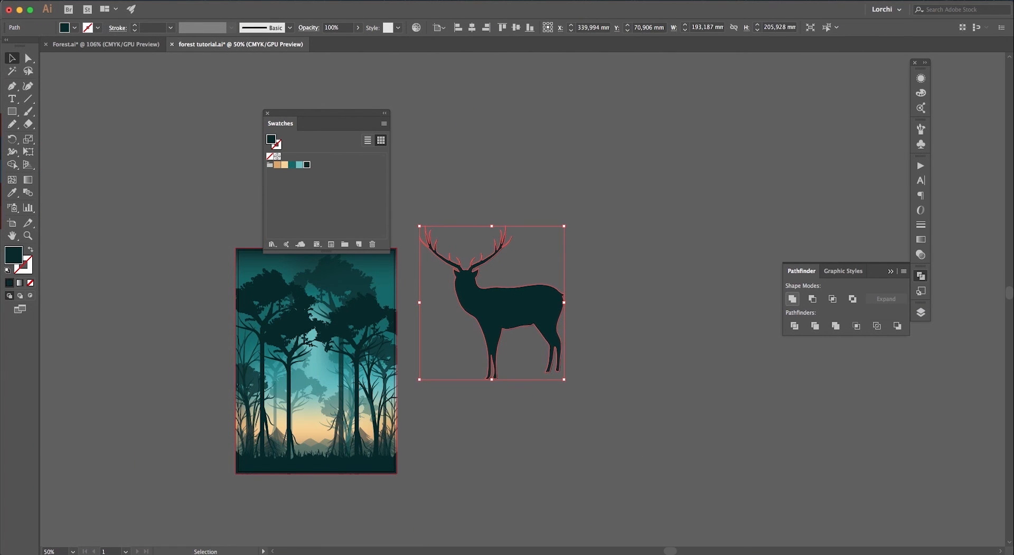
- Scale the stag down to about 39 mm wide, tilt it slightly clockwise and stand it on the grass between the central tree trunks
{"action": "left_click_drag", "start_coordinate": [564, 227], "coordinate": [308, 445]}
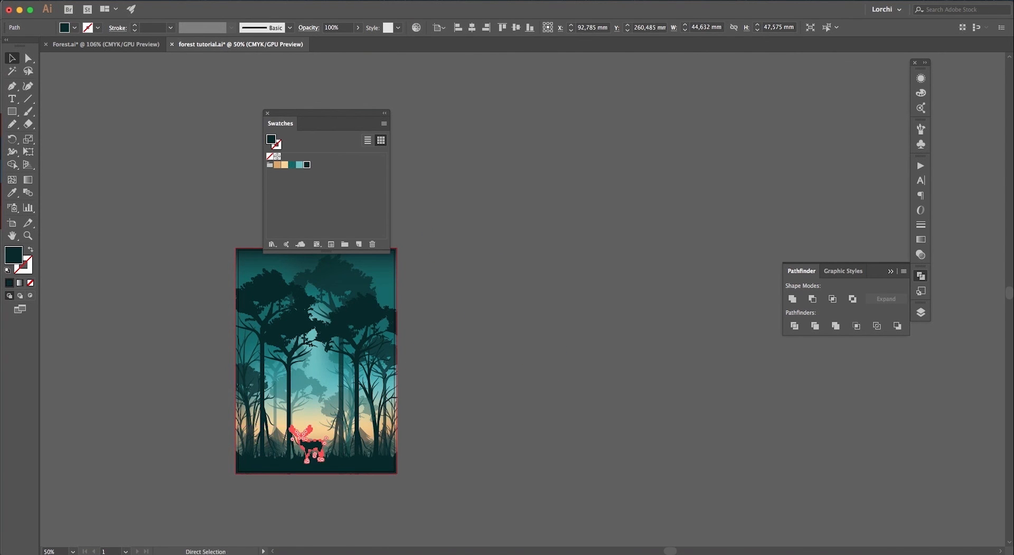
{"action": "key", "text": "super+0"}
{"action": "key", "text": "shift+super+a"}
{"action": "left_click_drag", "start_coordinate": [522, 476], "coordinate": [533, 531]}
{"action": "key", "text": "shift+super+a"}
{"action": "left_click", "coordinate": [541, 510]}
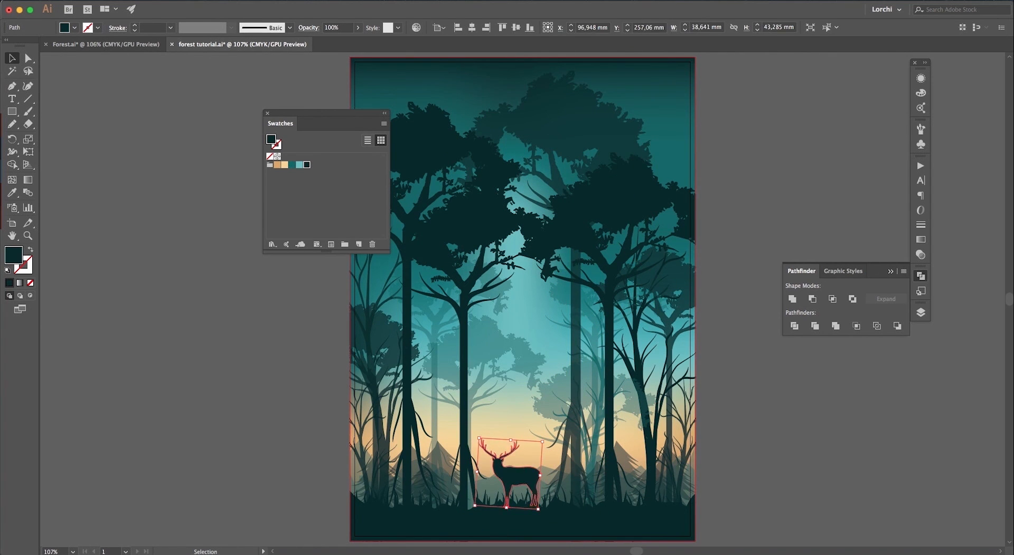
{"action": "key", "text": "shift+super+a"}
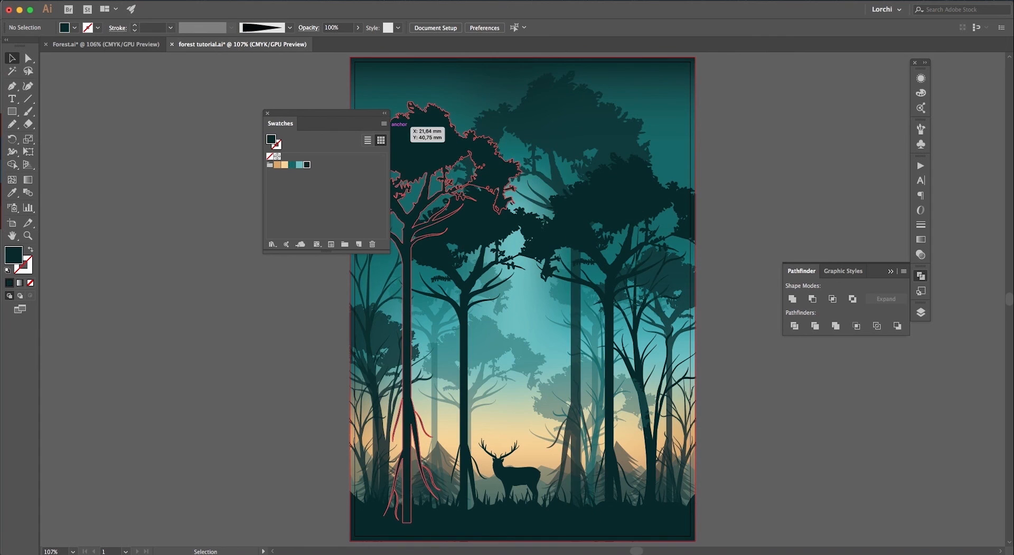
{"action": "left_click_drag", "start_coordinate": [316, 113], "coordinate": [166, 110]}
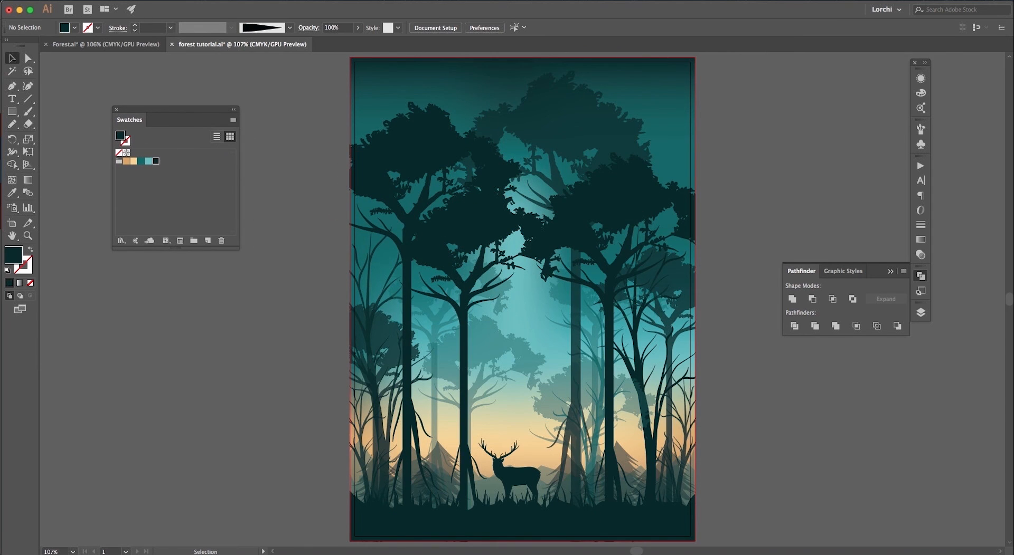